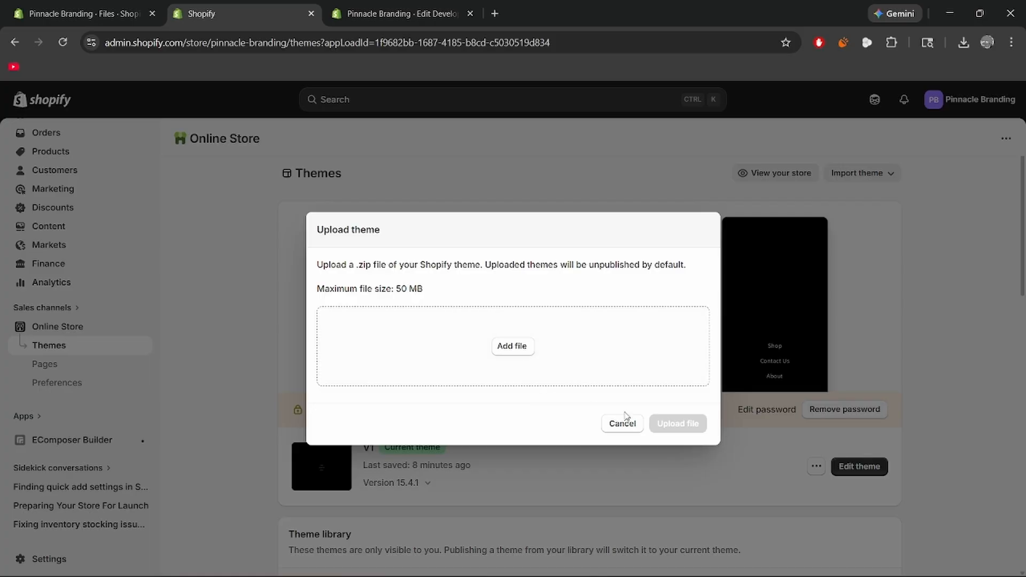
Cancel the theme upload and open the Home page settings in the editor of the Development draft theme.
left_click(622, 424)
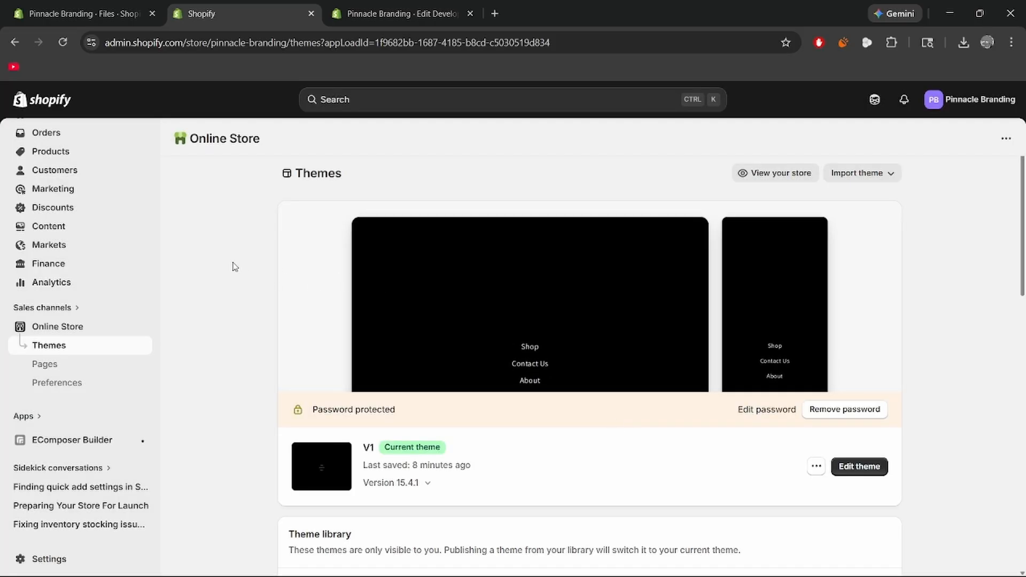
scroll(233, 272, "down", 1)
left_click(860, 406)
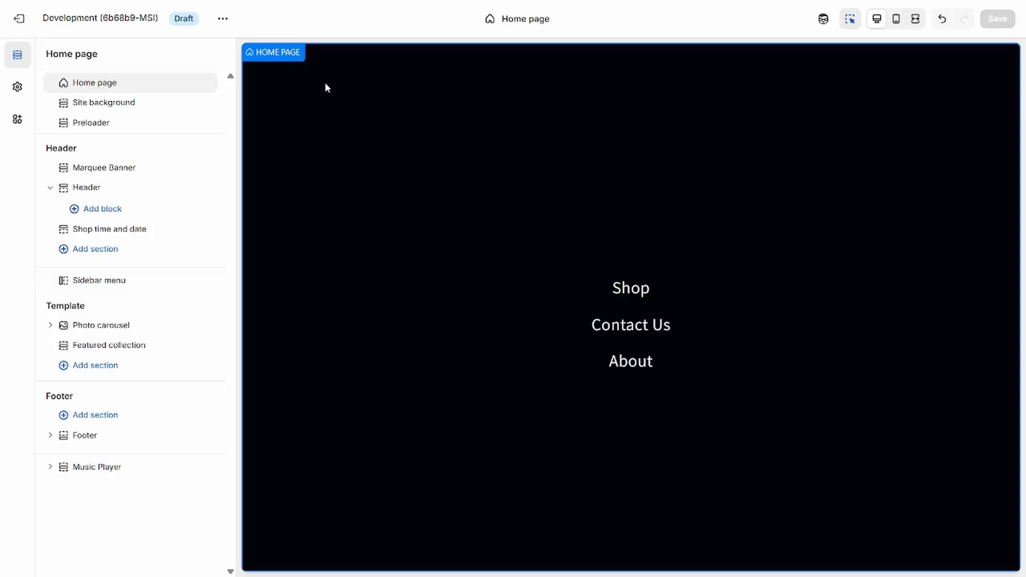
left_click(124, 85)
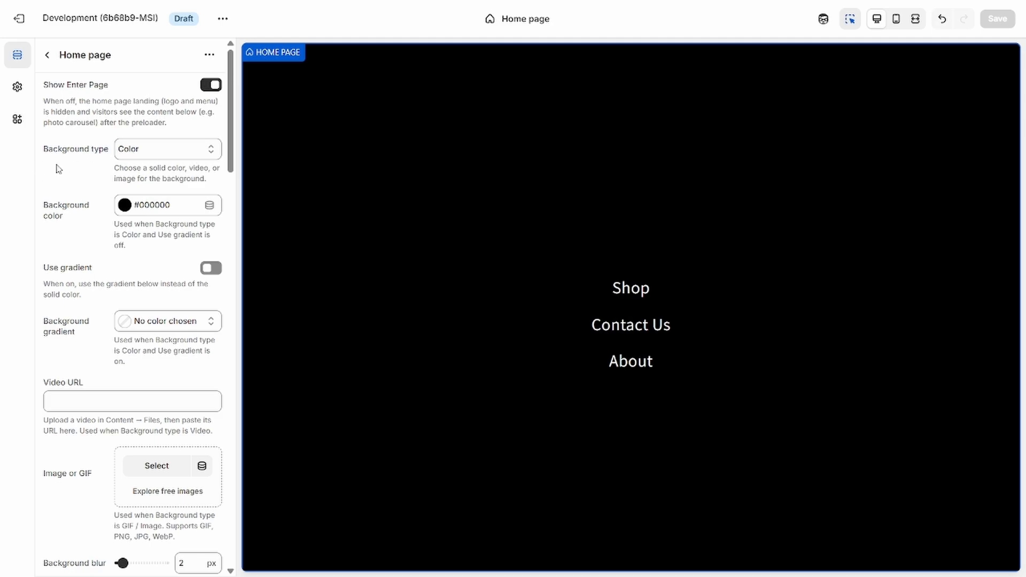
left_click(165, 155)
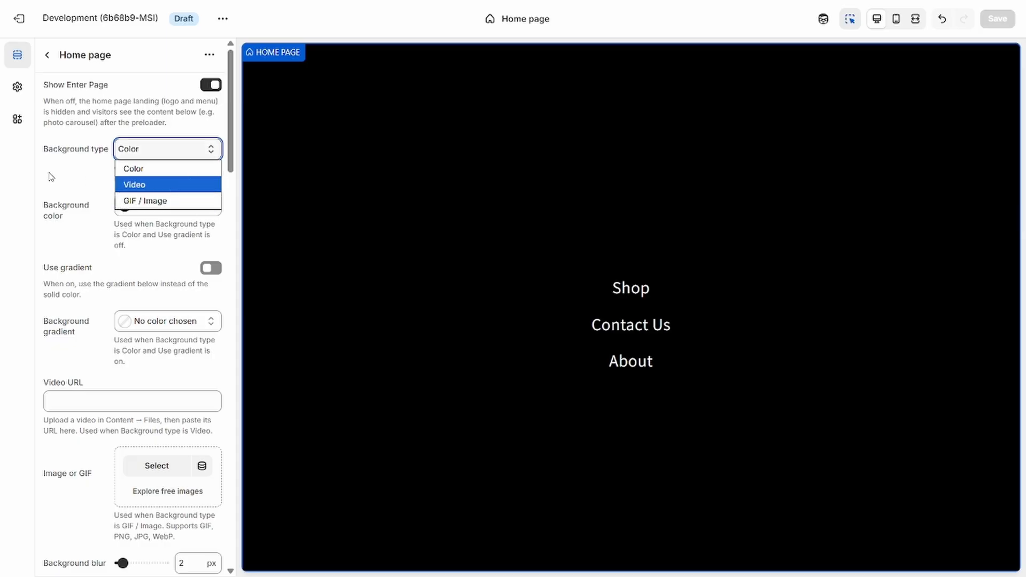
left_click(7, 177)
left_click(131, 154)
left_click(157, 146)
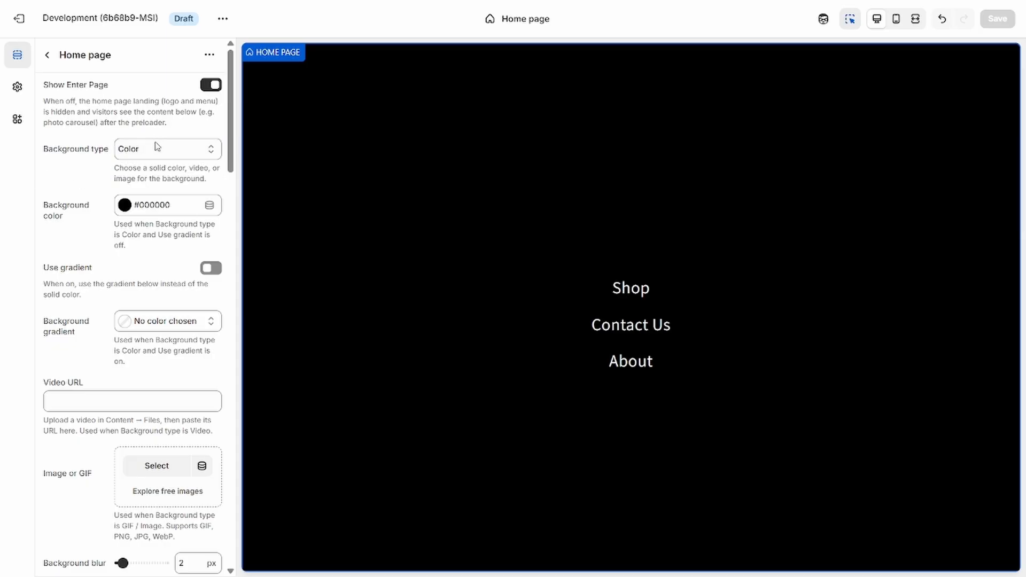
Set the home page's background color to the blue #3F6AC7.
left_click(144, 212)
left_click(190, 251)
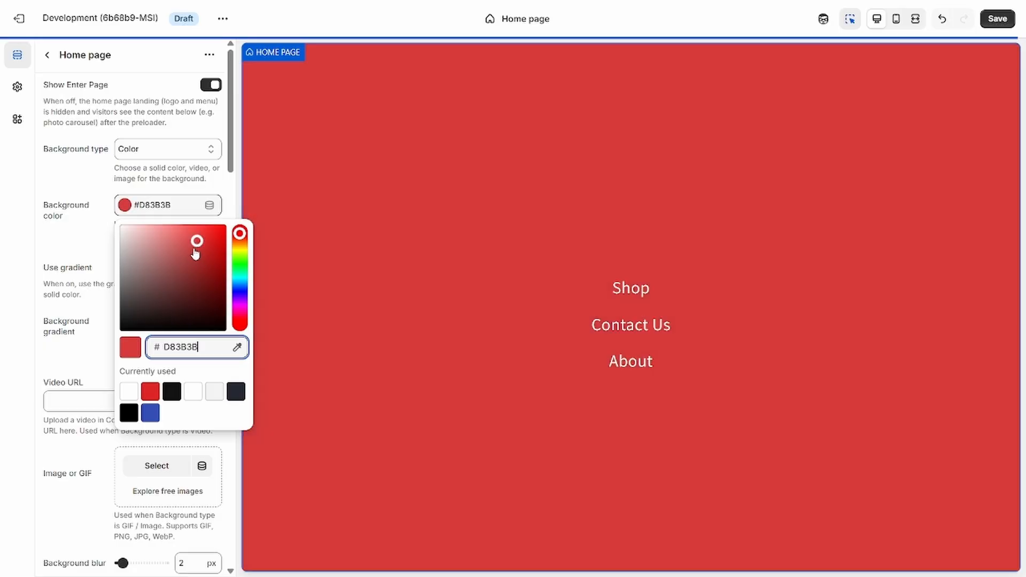
left_click(192, 248)
left_click_drag(237, 277, 240, 289)
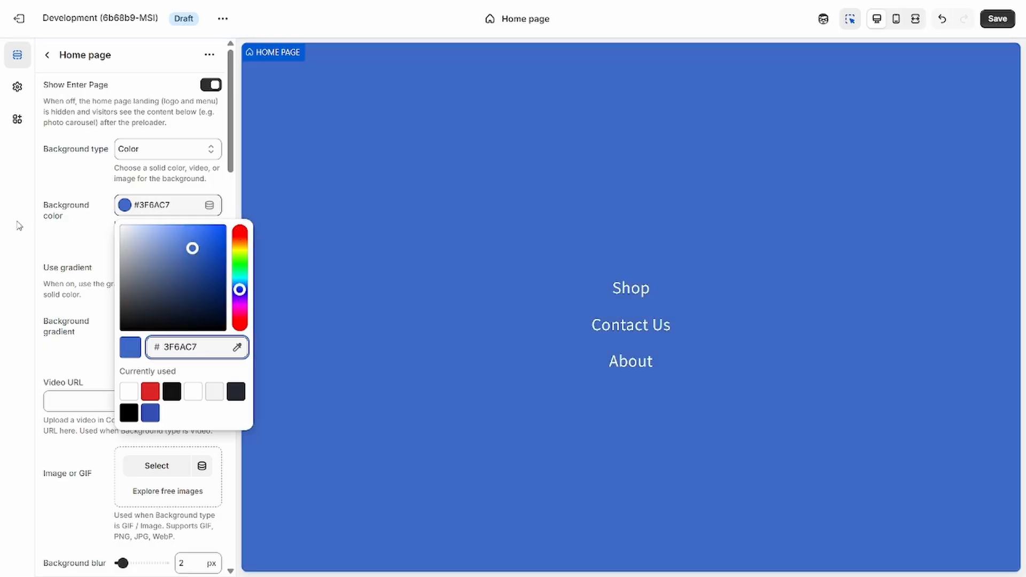
left_click(20, 225)
left_click(135, 212)
left_click(83, 209)
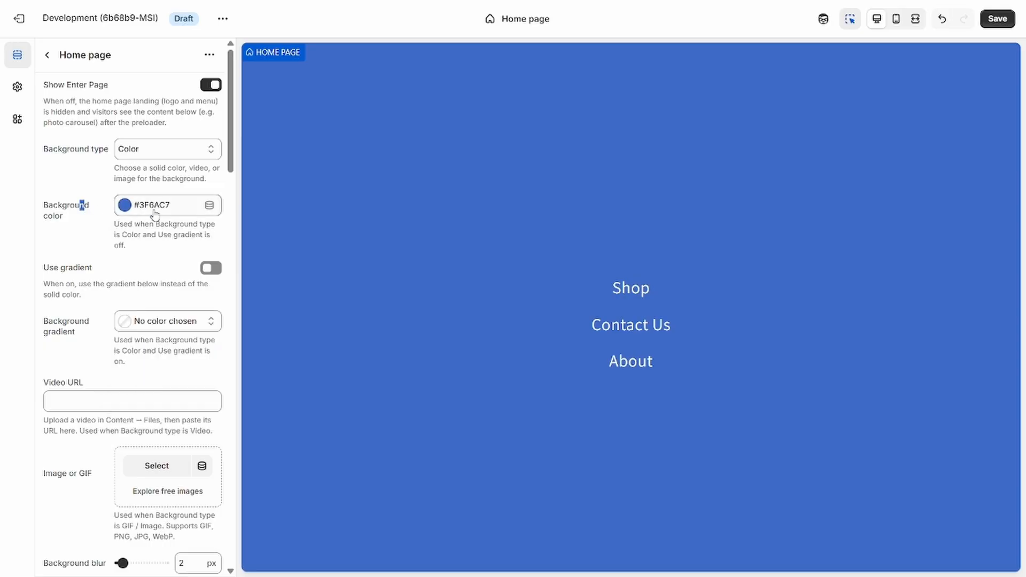
left_click(167, 210)
left_click(97, 177)
left_click(182, 154)
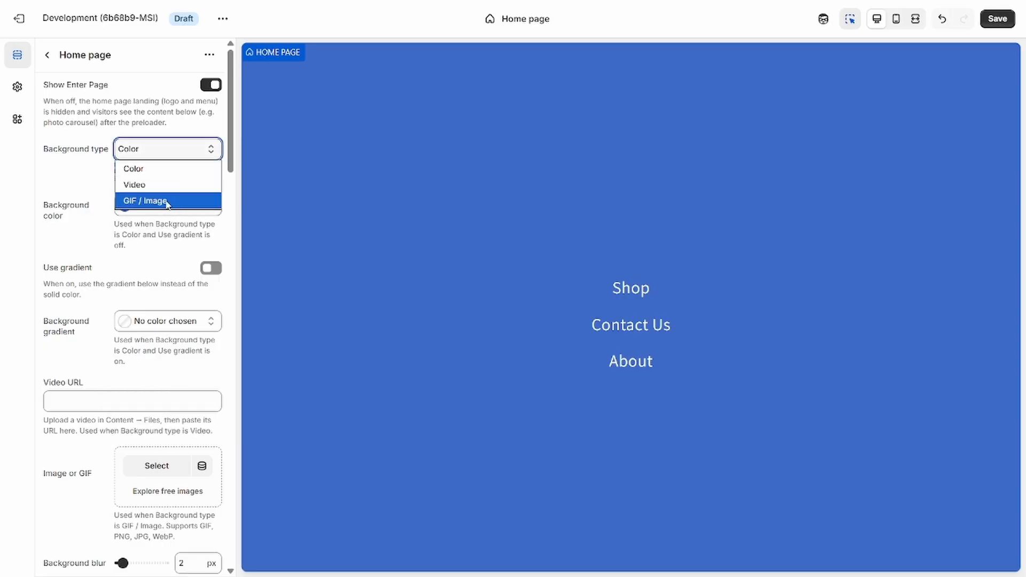
left_click(62, 158)
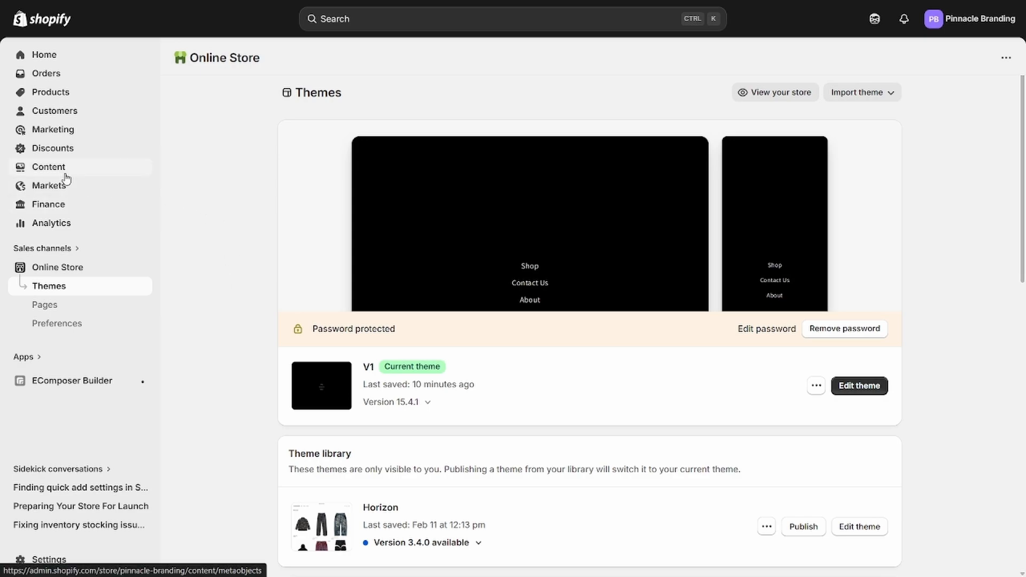
Open the store's content files and copy the link of the Thunder Sky Cinematic MP4 video.
left_click(48, 167)
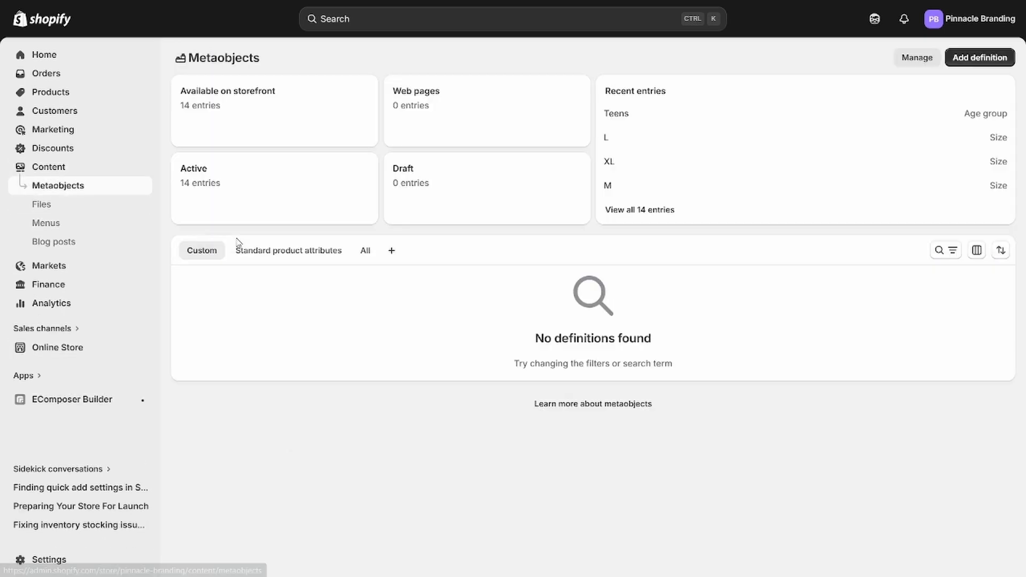
left_click(57, 209)
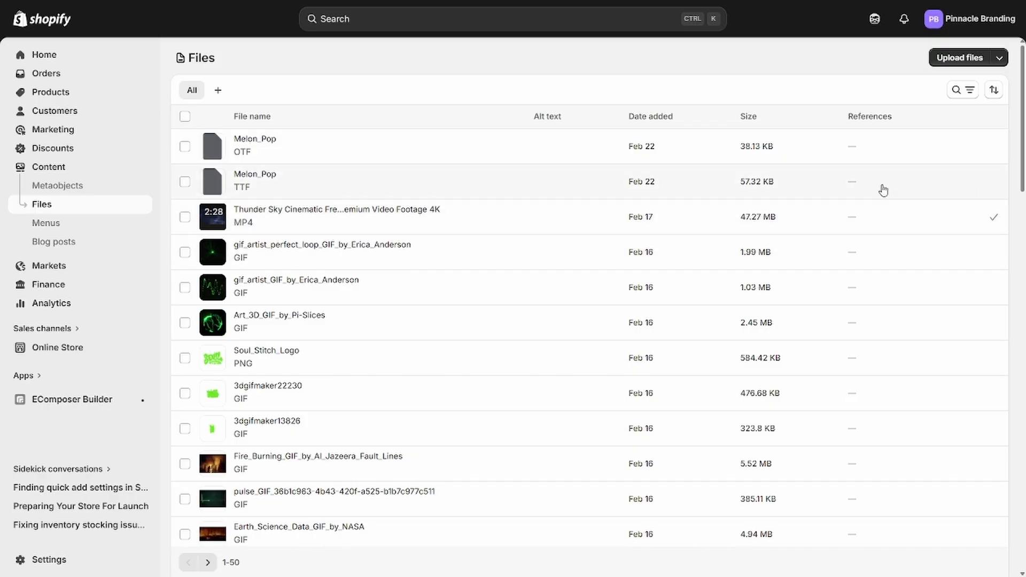
left_click(510, 48)
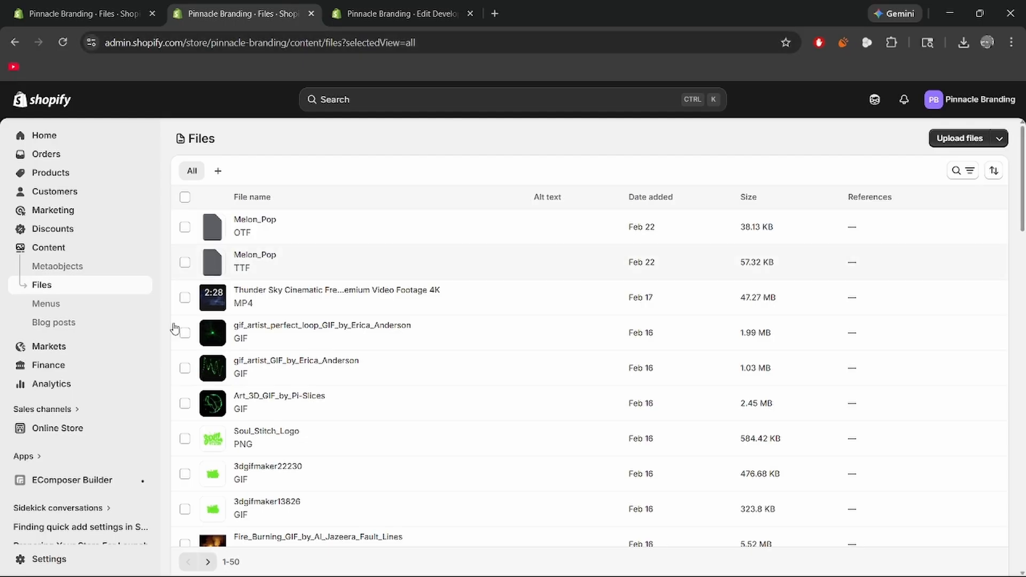
Return to the Development theme's Home page settings and paste the copied MP4 link as the background video URL.
left_click(77, 435)
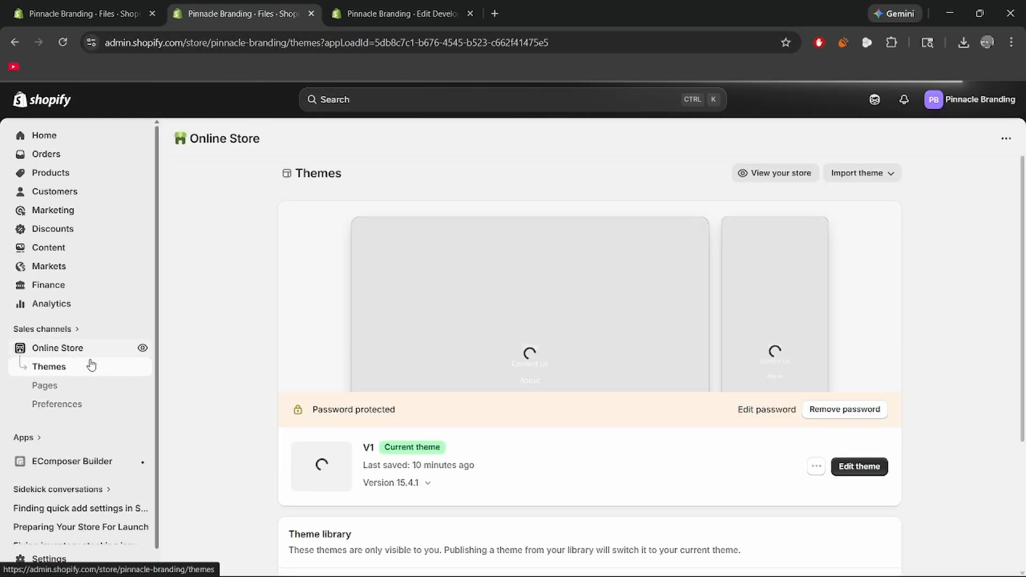
scroll(392, 313, "down", 2)
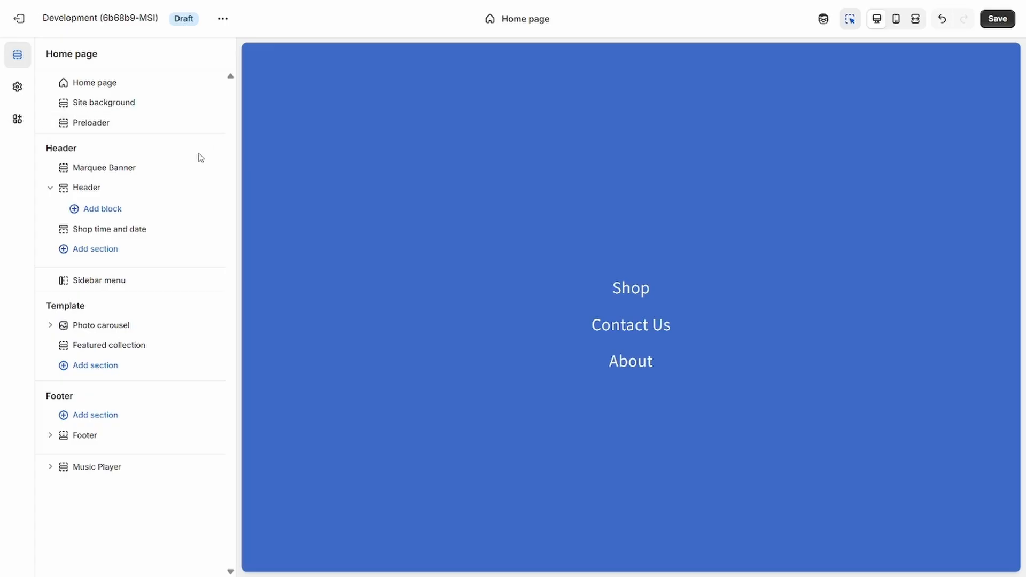
left_click(119, 84)
scroll(77, 139, "down", 1)
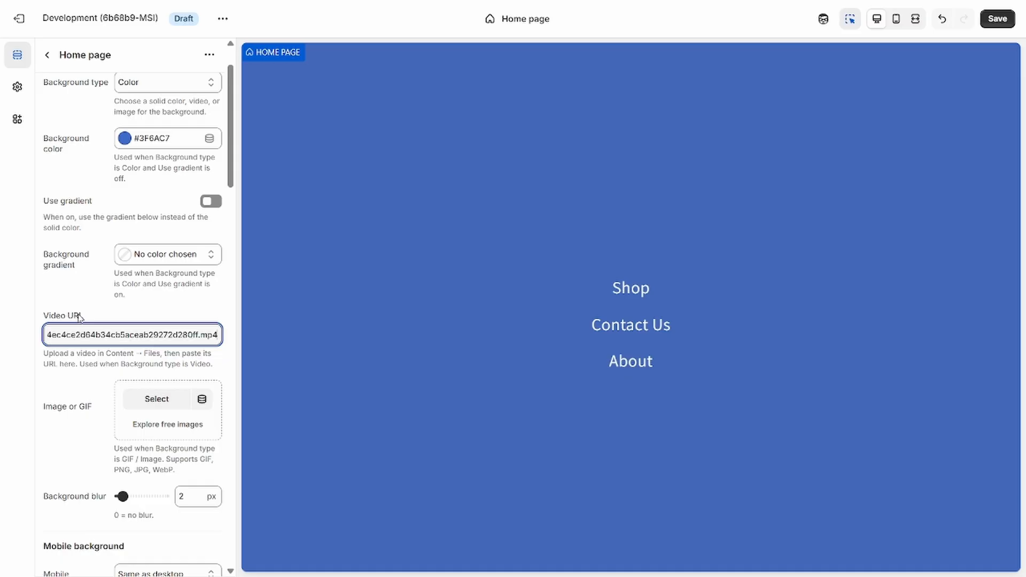
left_click(79, 319)
scroll(76, 324, "up", 1)
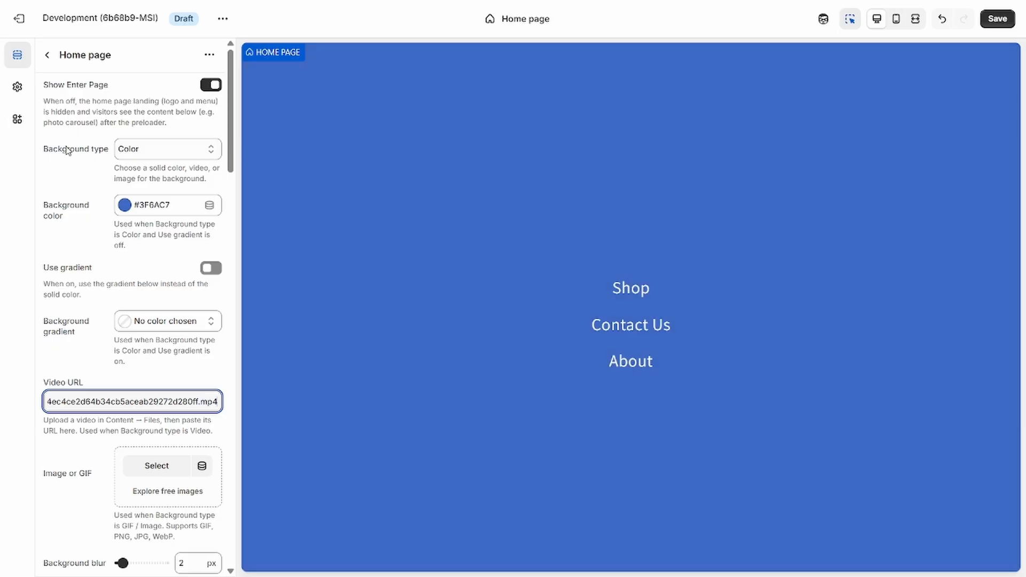
Set the home page's background type to Video.
left_click(173, 153)
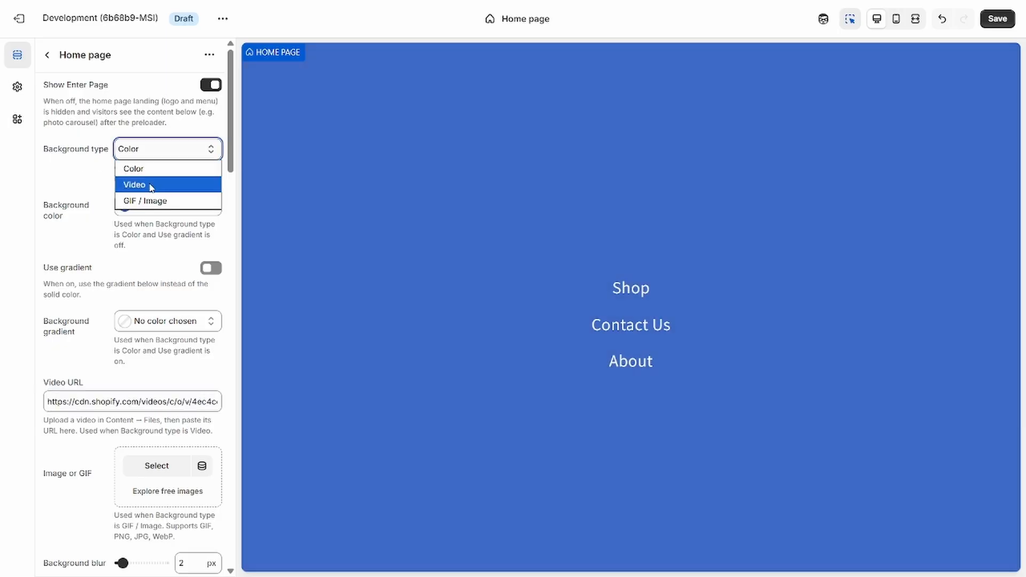
left_click(149, 185)
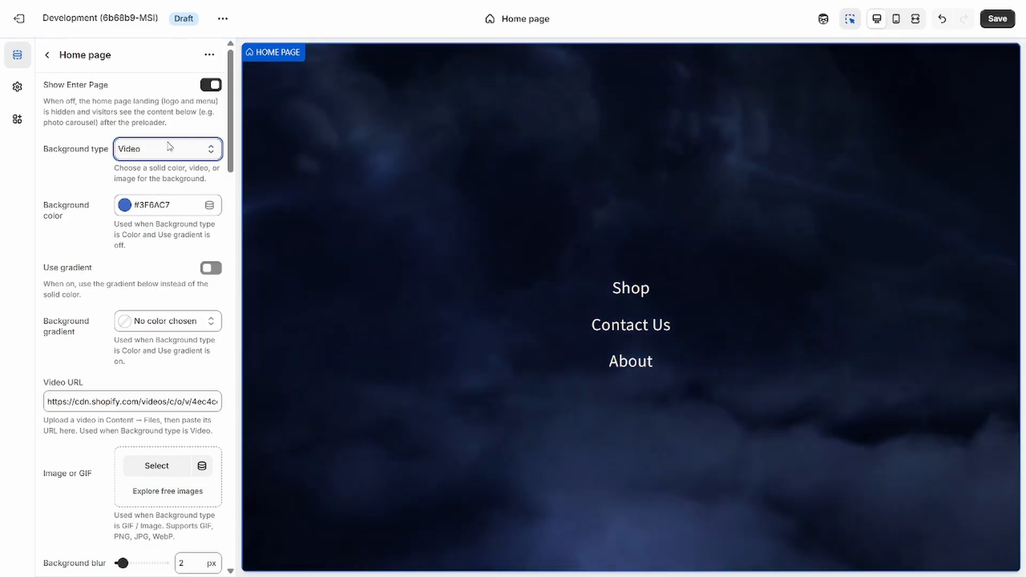
left_click(167, 144)
left_click(56, 144)
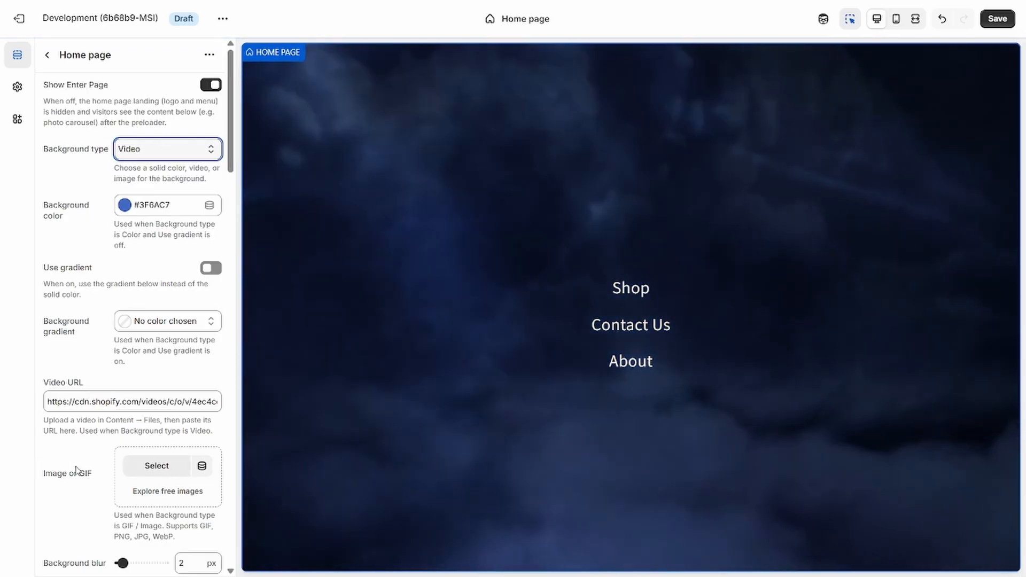
Try a background blur of 24 px on the home page and set it back to 2 px.
scroll(80, 185, "down", 1)
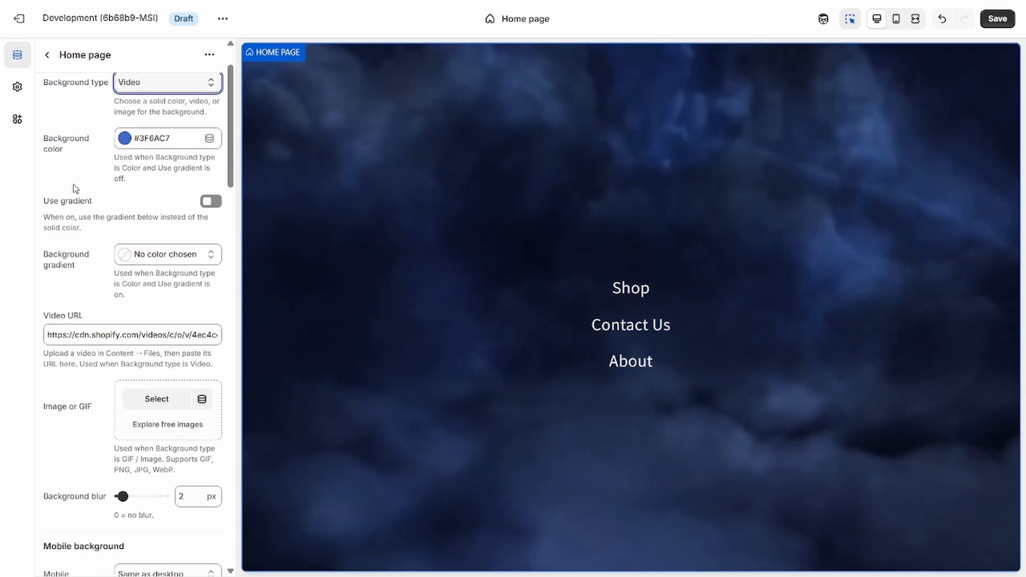
scroll(107, 192, "up", 1)
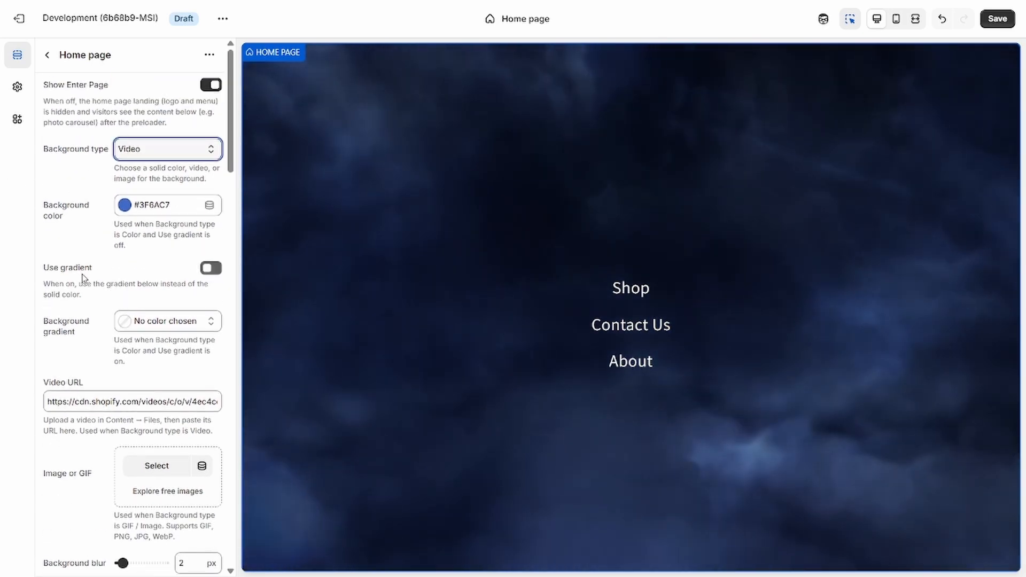
scroll(77, 251, "down", 2)
scroll(76, 228, "down", 2)
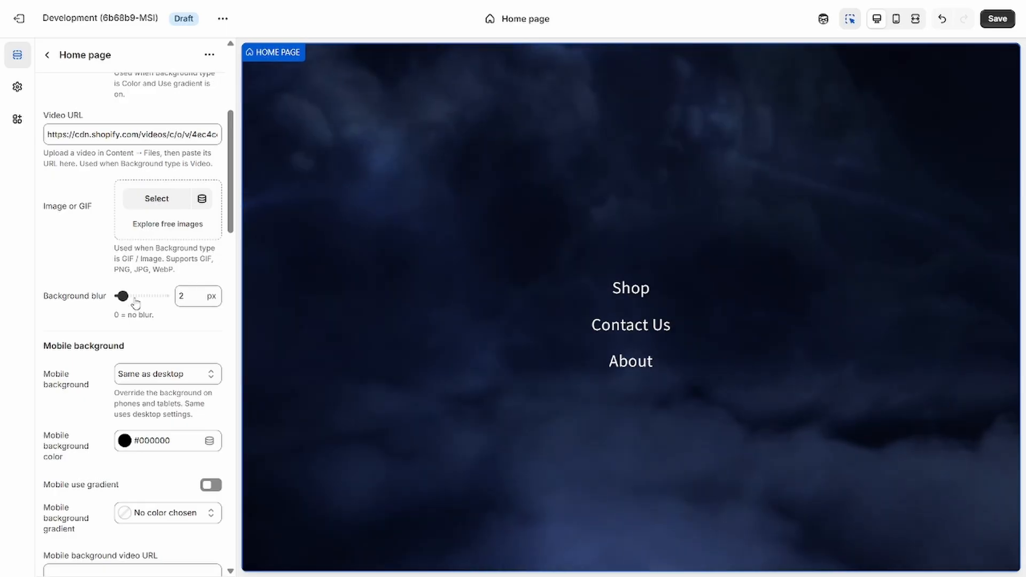
left_click_drag(161, 292, 164, 296)
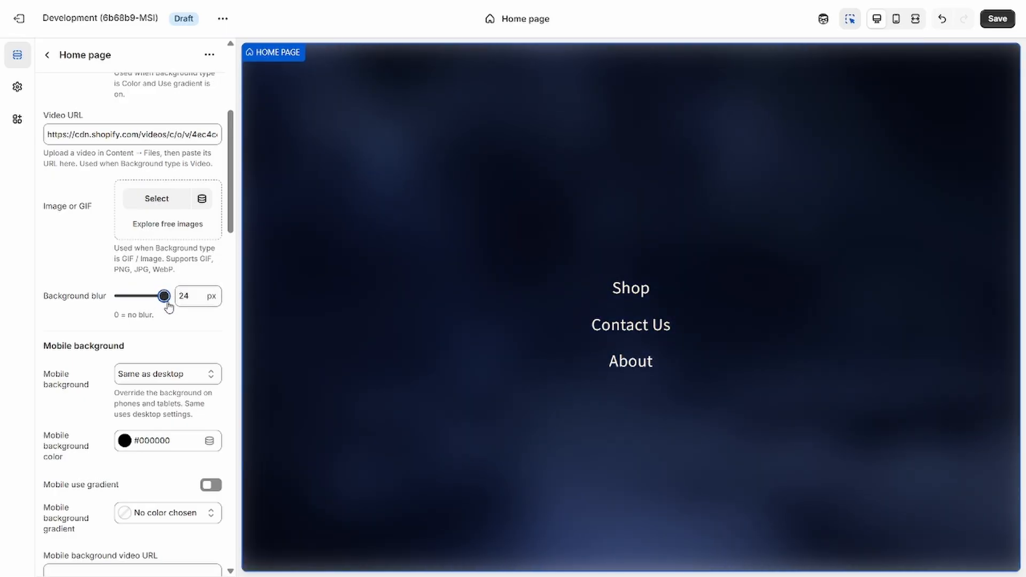
left_click_drag(168, 304, 123, 313)
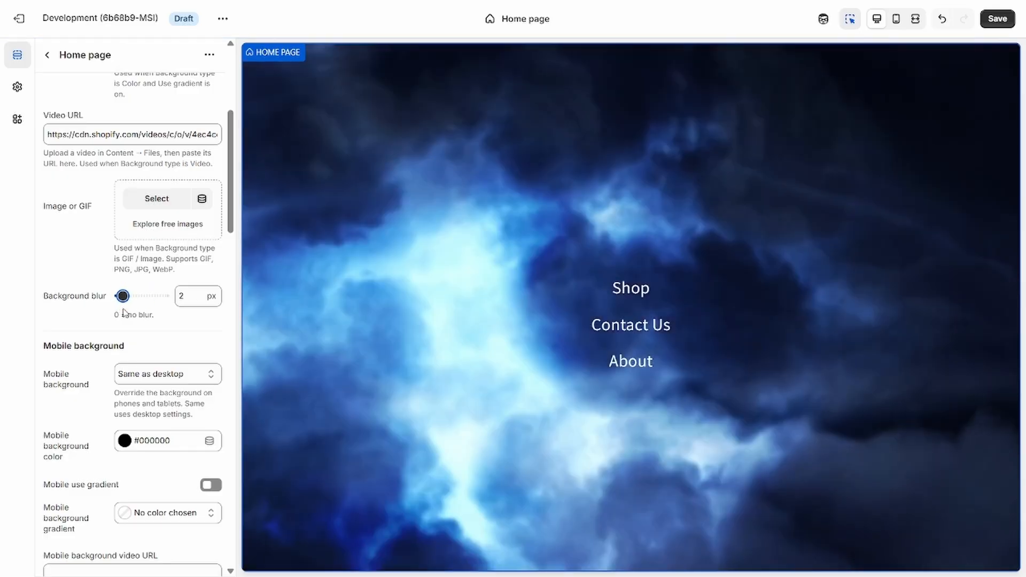
Examine the home page's mobile background settings and the background types offered for phones and tablets.
scroll(81, 259, "down", 1)
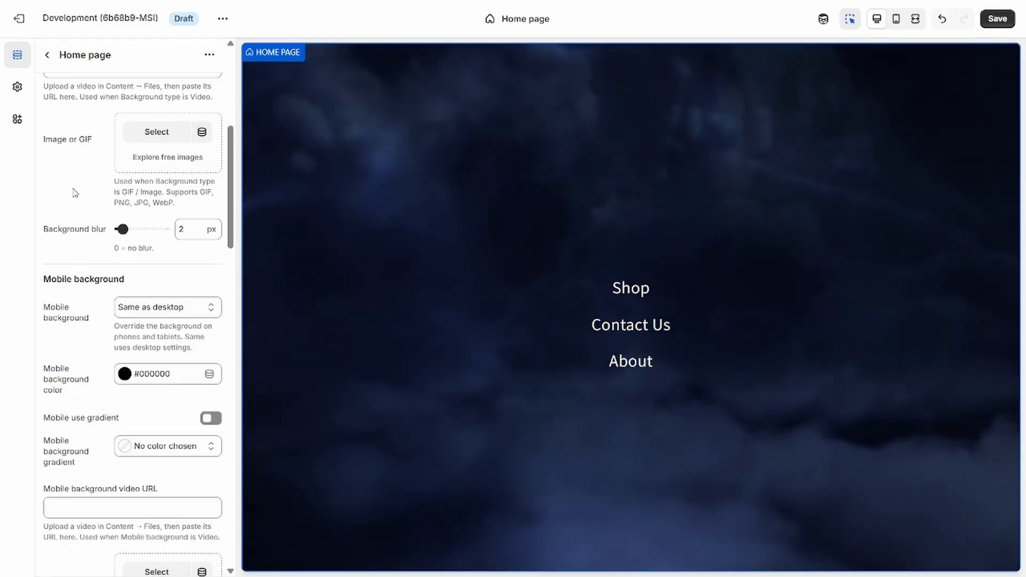
scroll(74, 192, "down", 2)
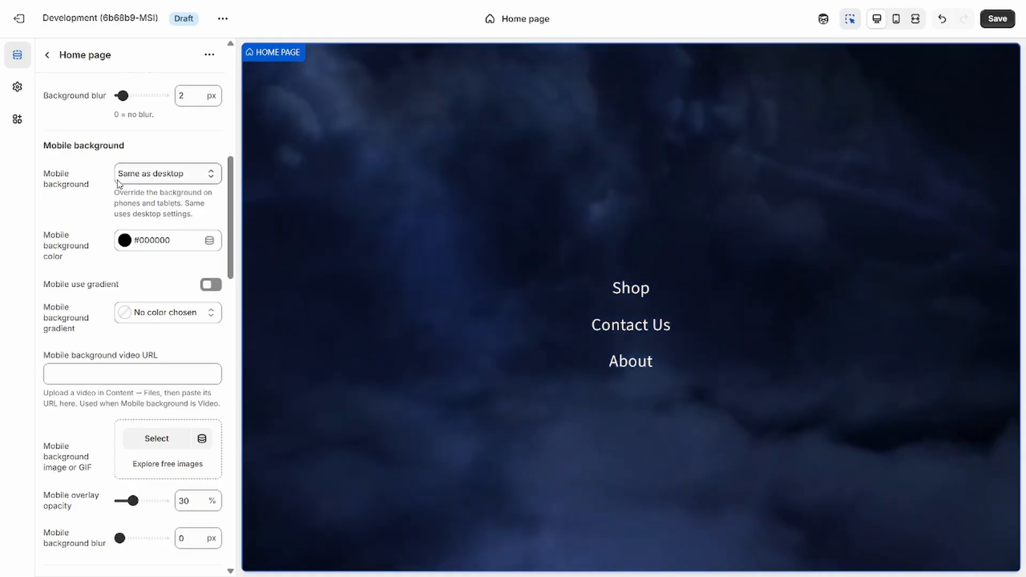
scroll(149, 252, "up", 1)
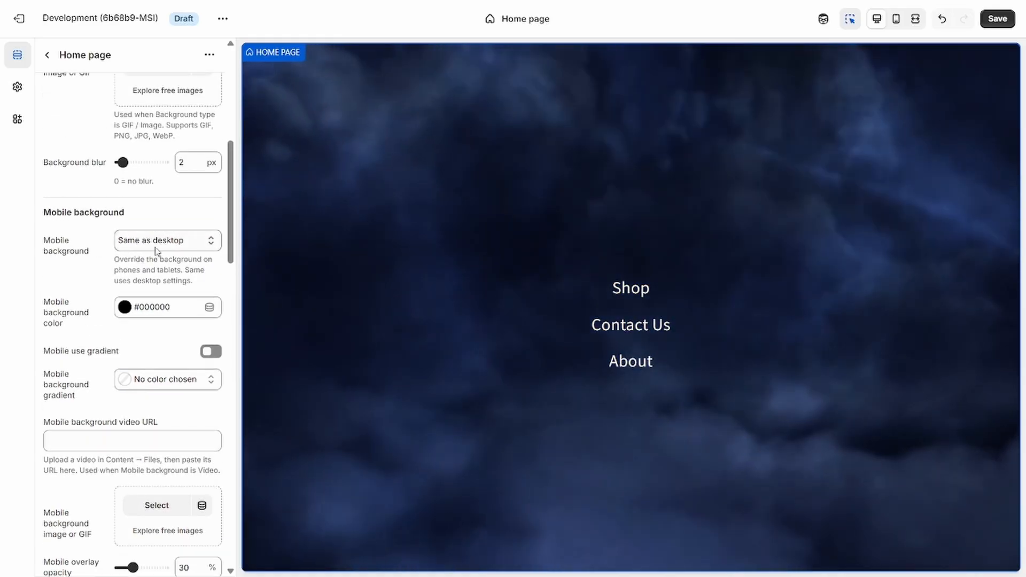
left_click(157, 243)
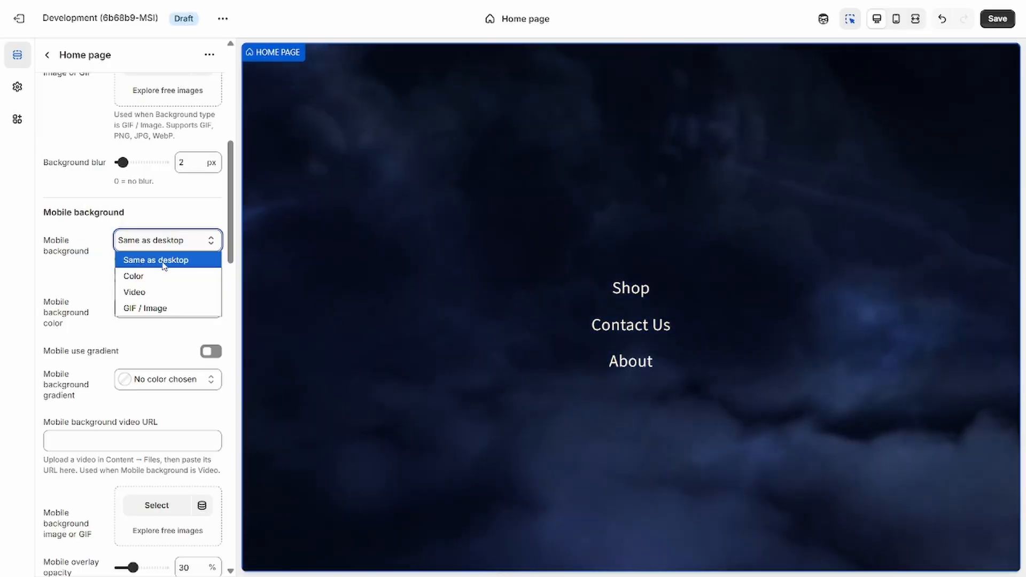
left_click(160, 260)
scroll(133, 258, "up", 1)
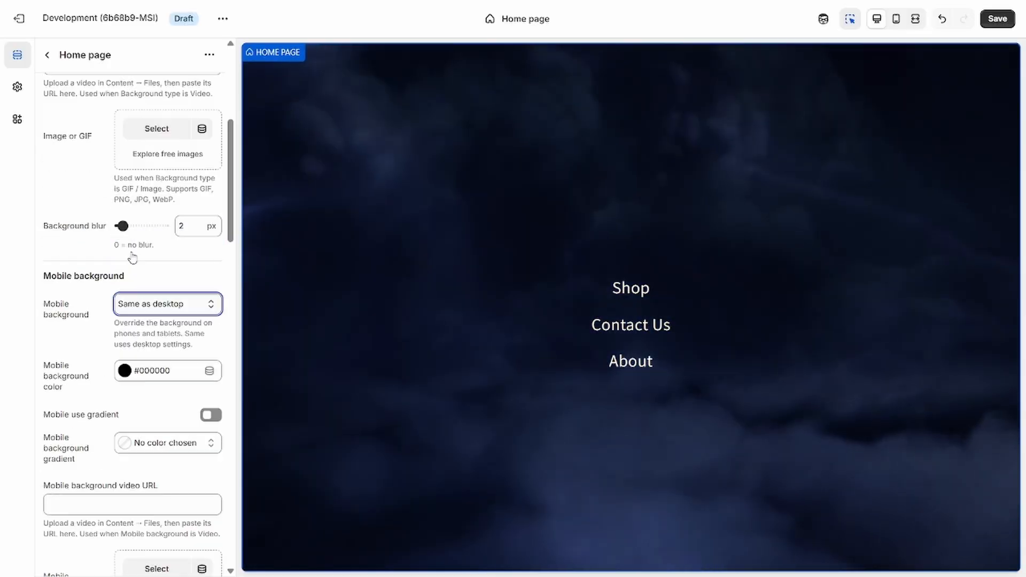
scroll(133, 258, "up", 5)
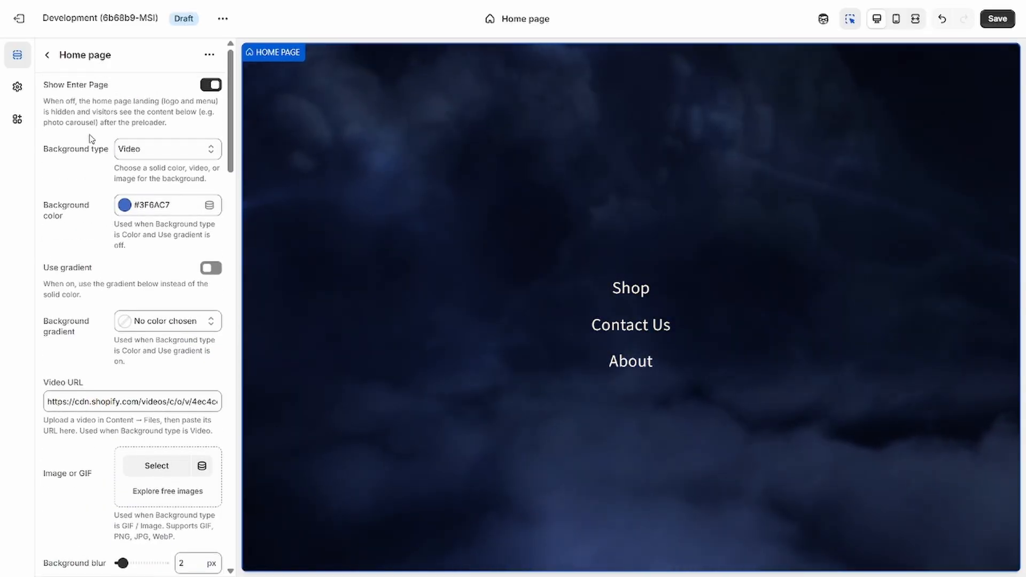
scroll(85, 141, "down", 4)
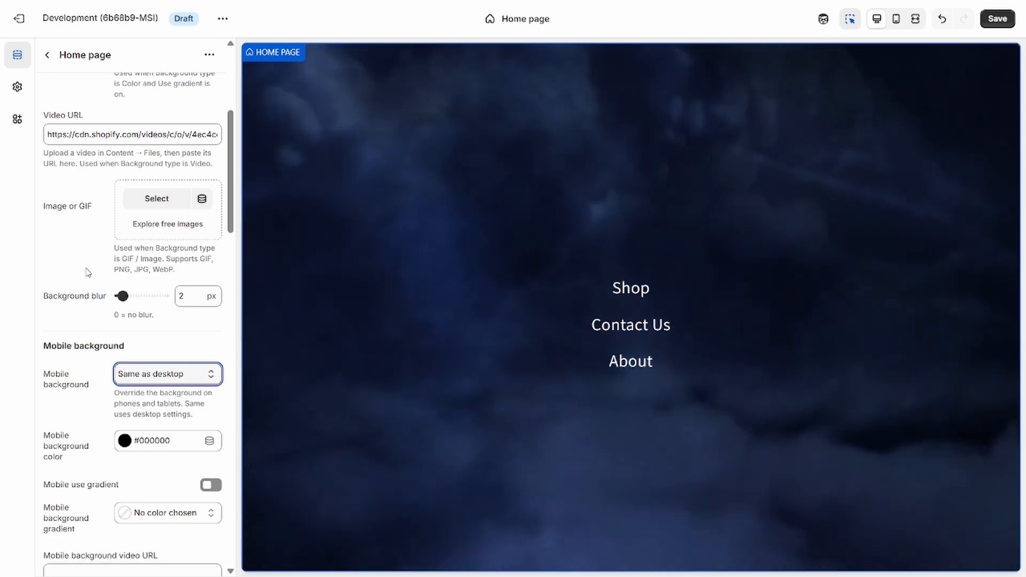
scroll(91, 267, "down", 1)
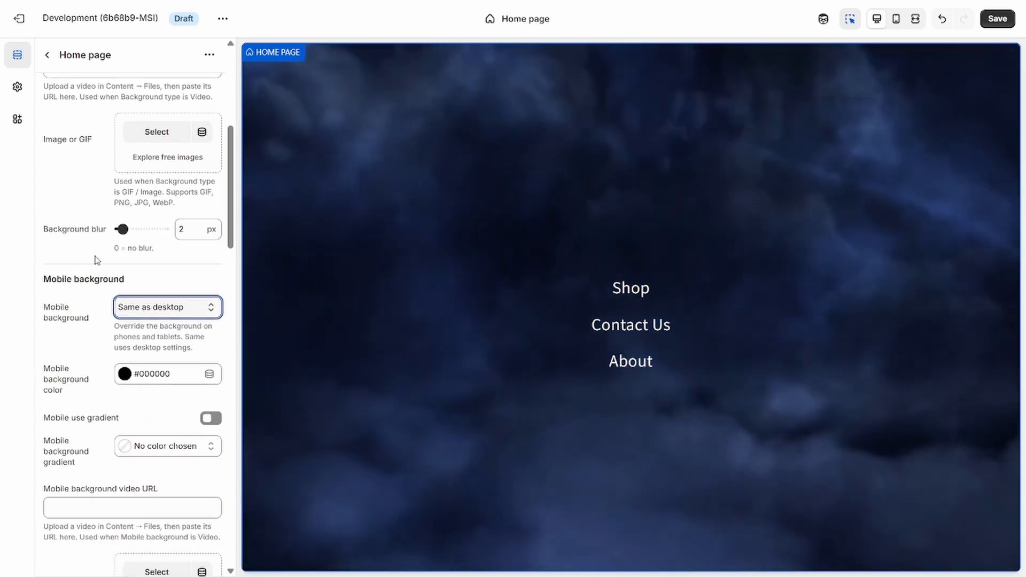
left_click(177, 306)
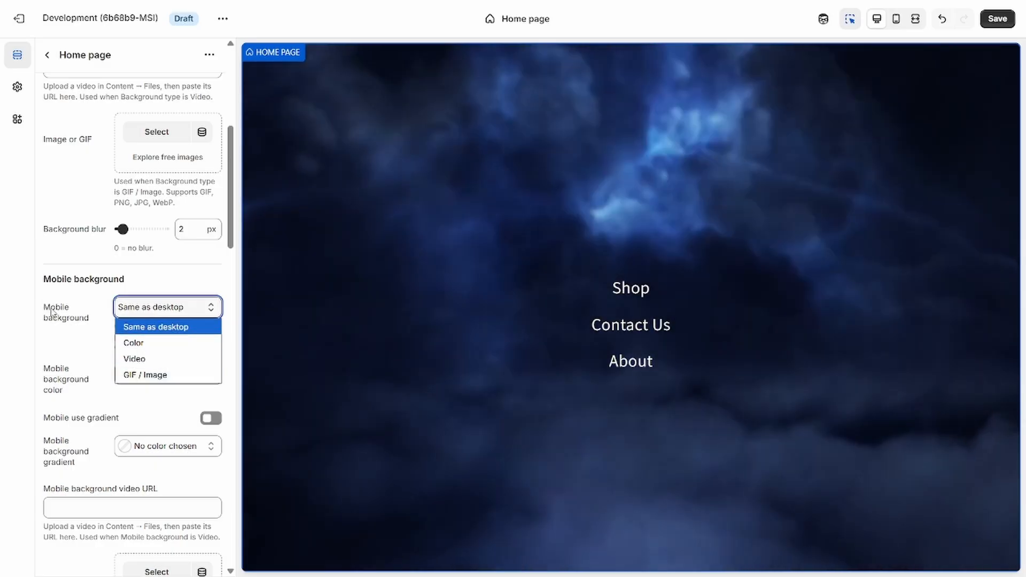
left_click(55, 313)
scroll(99, 249, "down", 1)
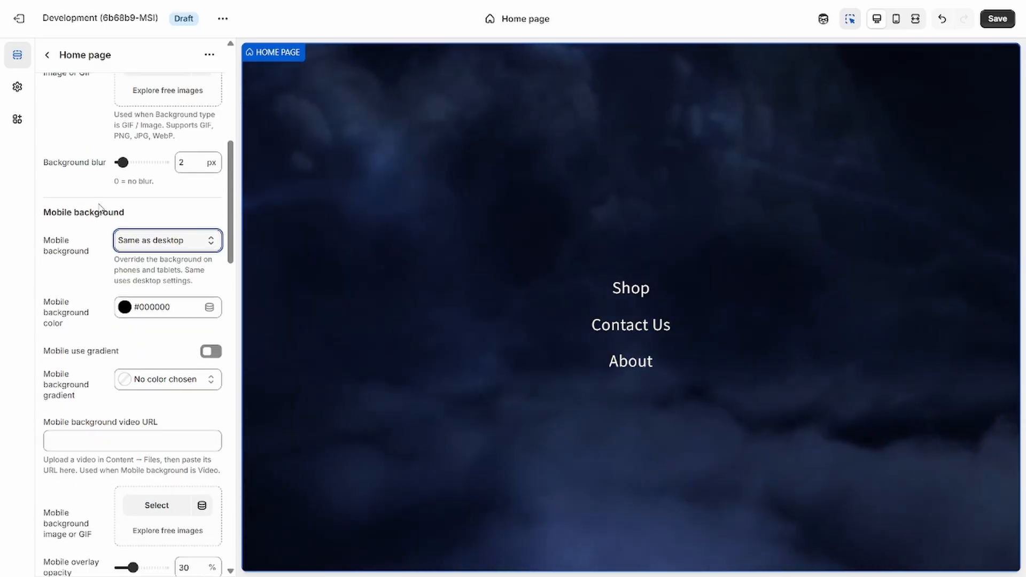
Examine the home page's remaining mobile background settings and the logo type, logo image and 3D model options.
scroll(64, 217, "down", 2)
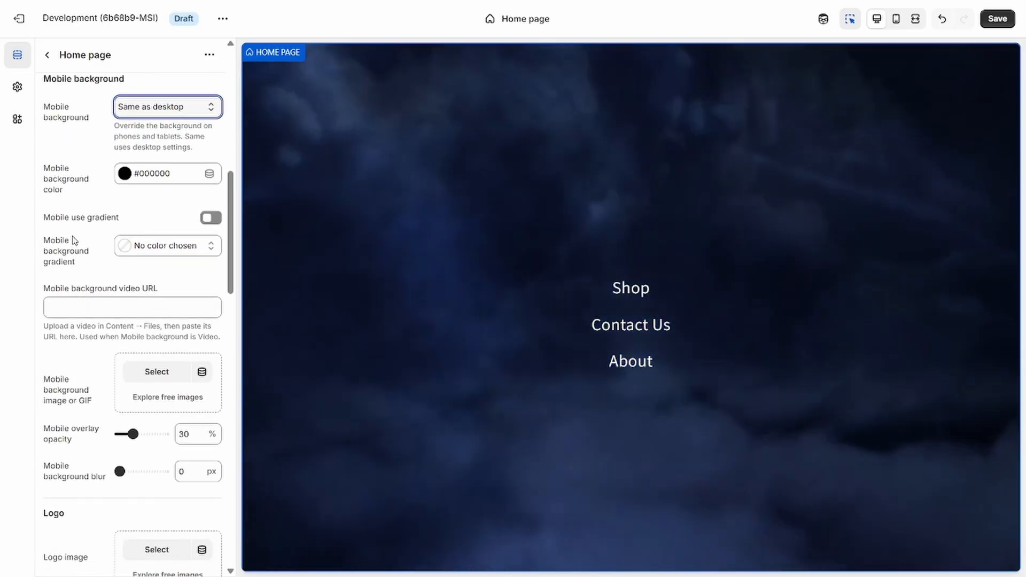
scroll(72, 195, "down", 1)
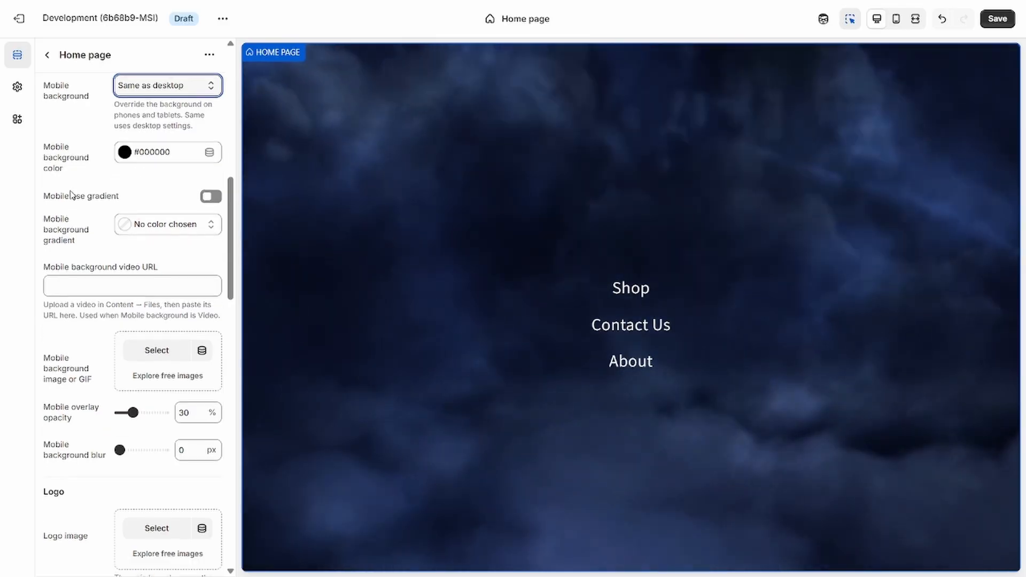
scroll(72, 195, "down", 1)
scroll(79, 212, "down", 1)
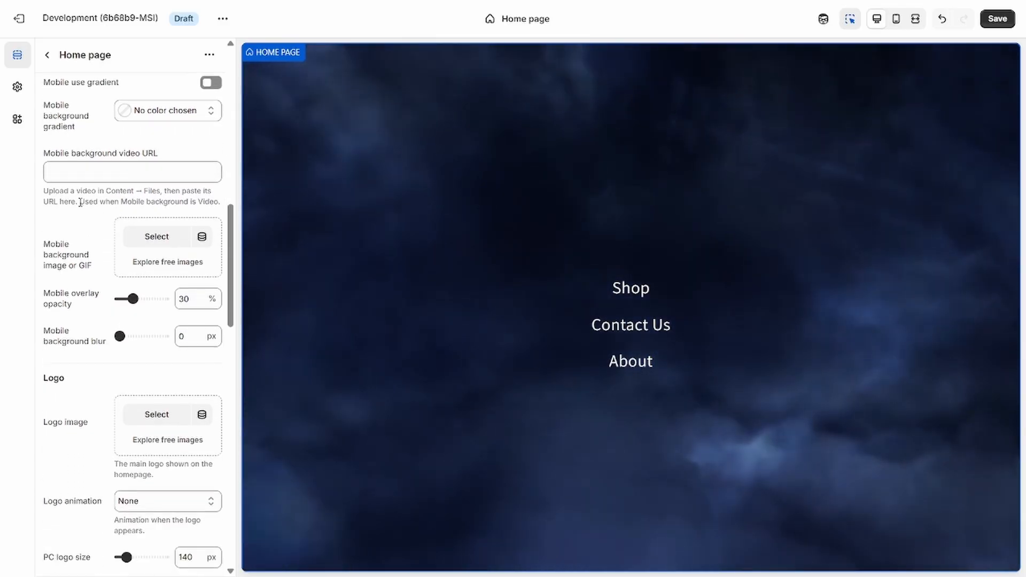
scroll(80, 202, "down", 1)
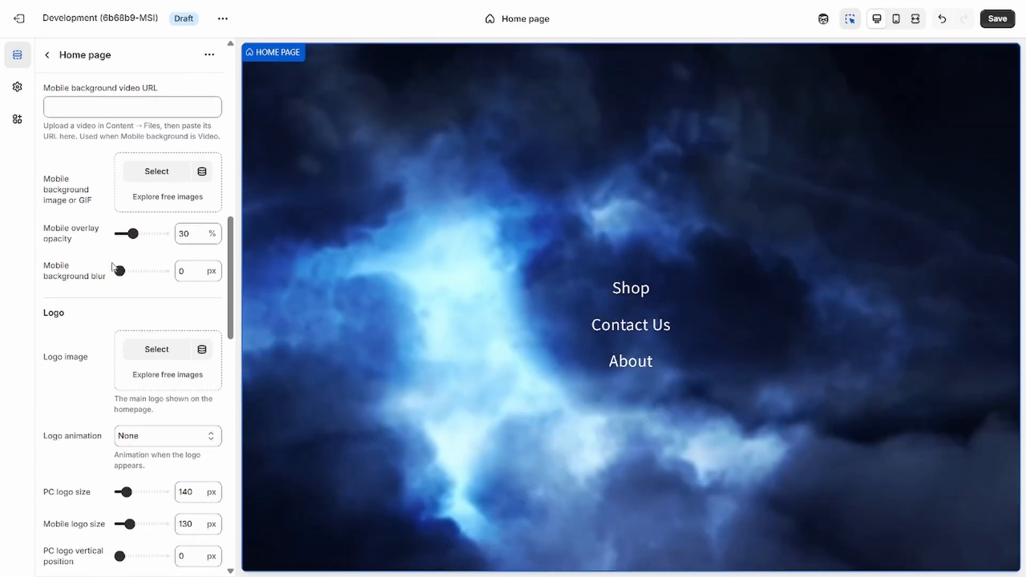
scroll(143, 286, "down", 1)
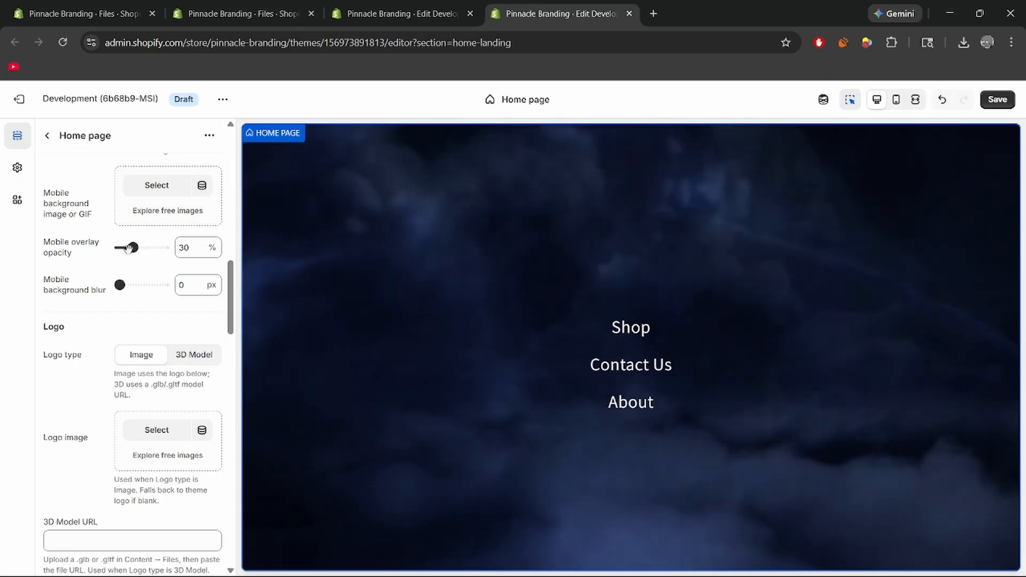
scroll(71, 278, "down", 2)
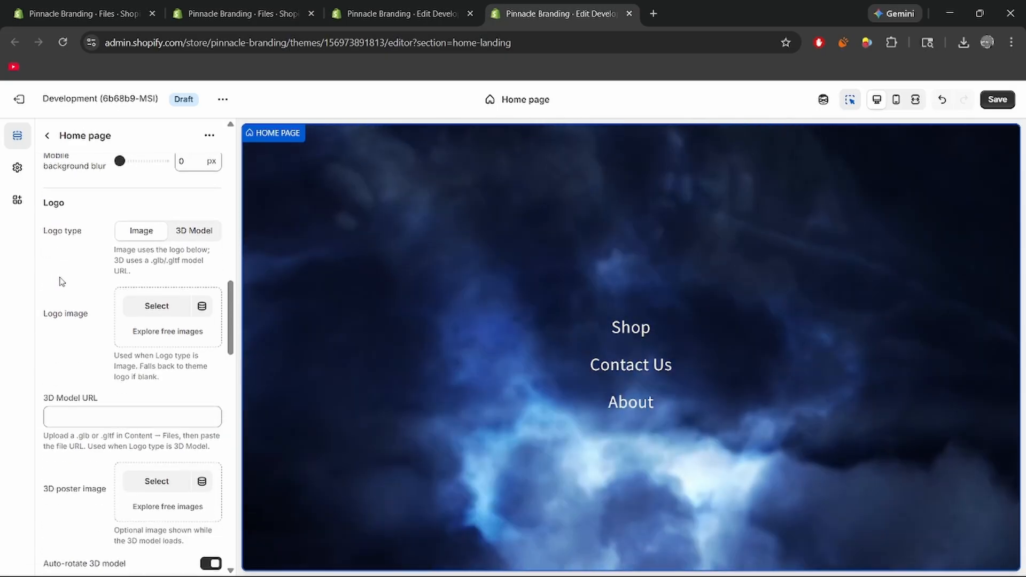
scroll(65, 270, "up", 1)
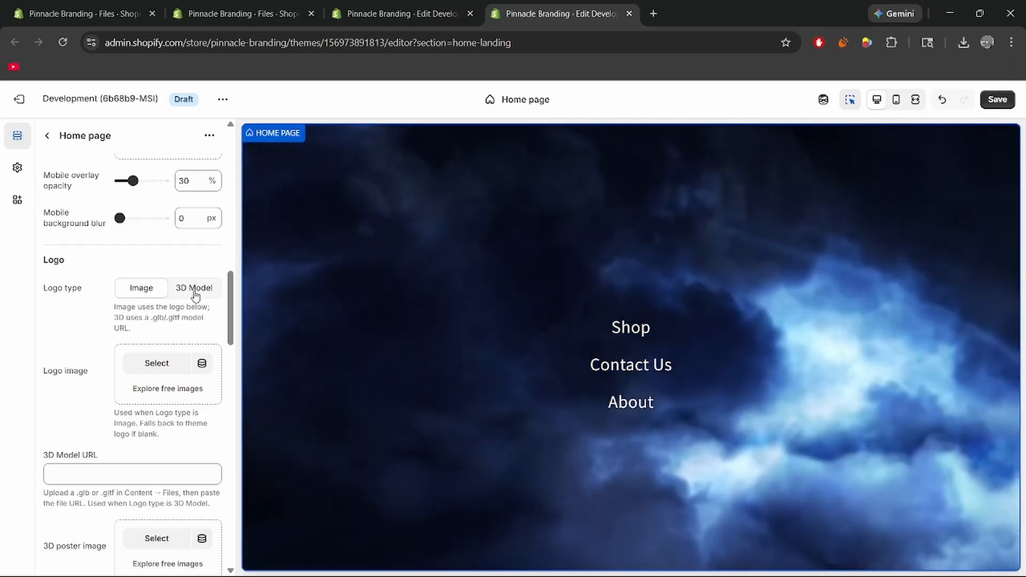
scroll(97, 280, "down", 1)
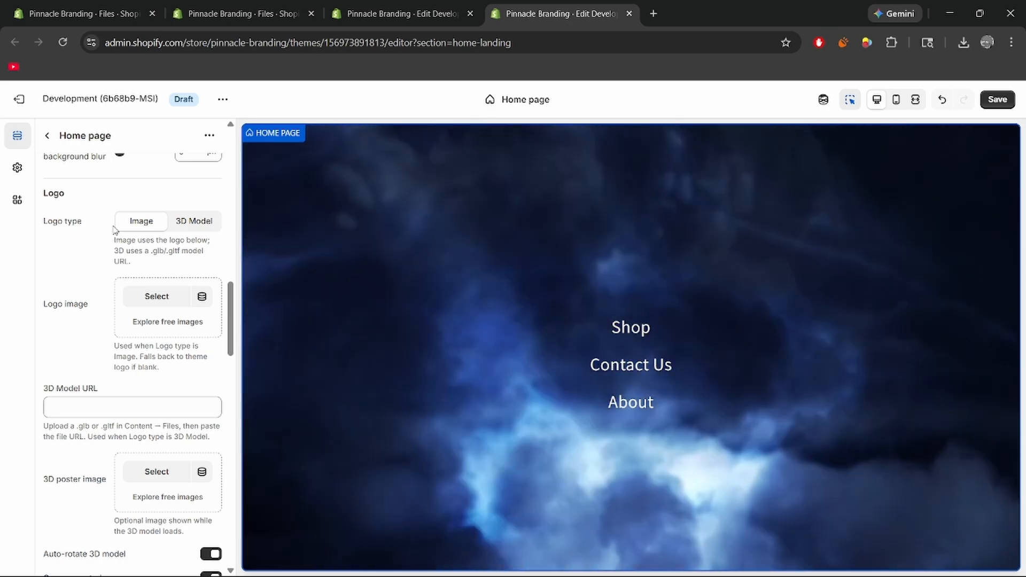
scroll(116, 229, "up", 1)
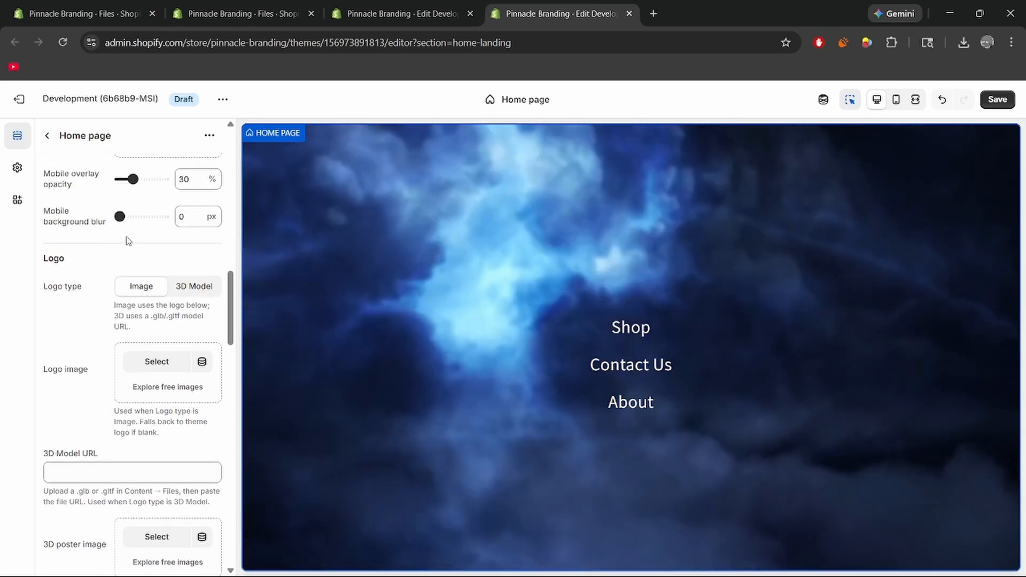
scroll(115, 224, "down", 1)
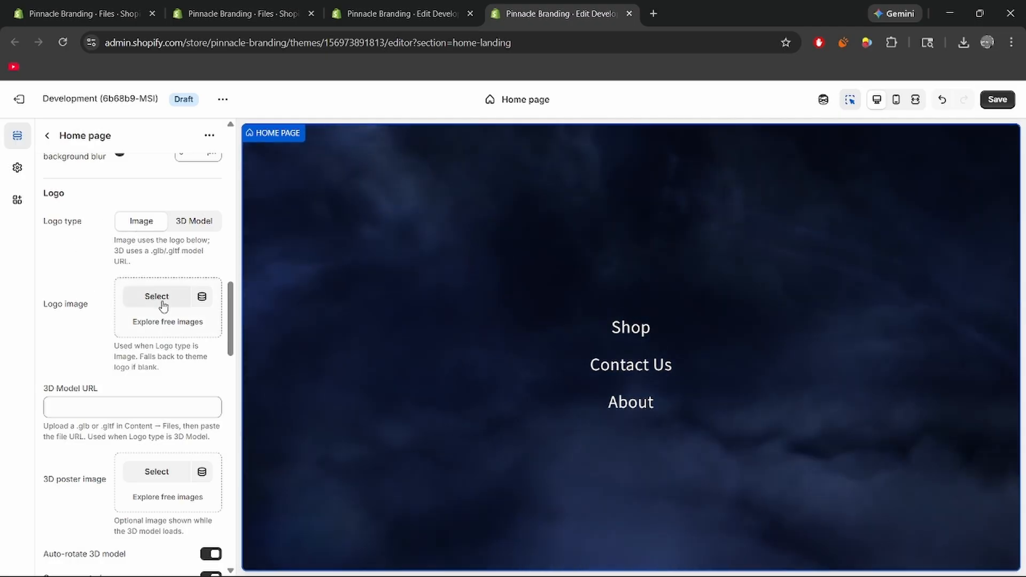
Set the home page's logo image to the existing 3dgifmaker99928 GIF from the store's files.
left_click(162, 304)
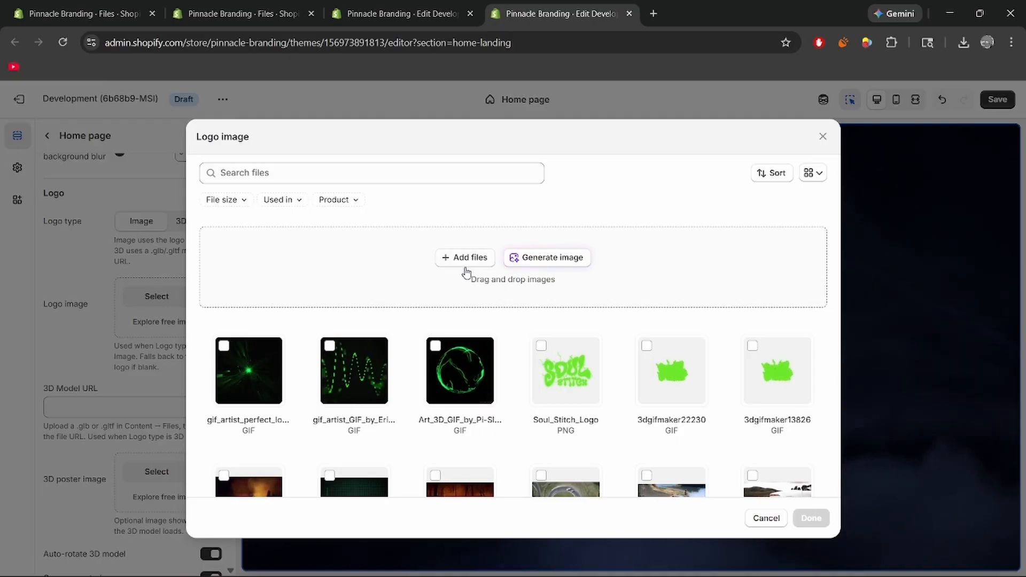
scroll(537, 279, "down", 1)
scroll(535, 291, "up", 1)
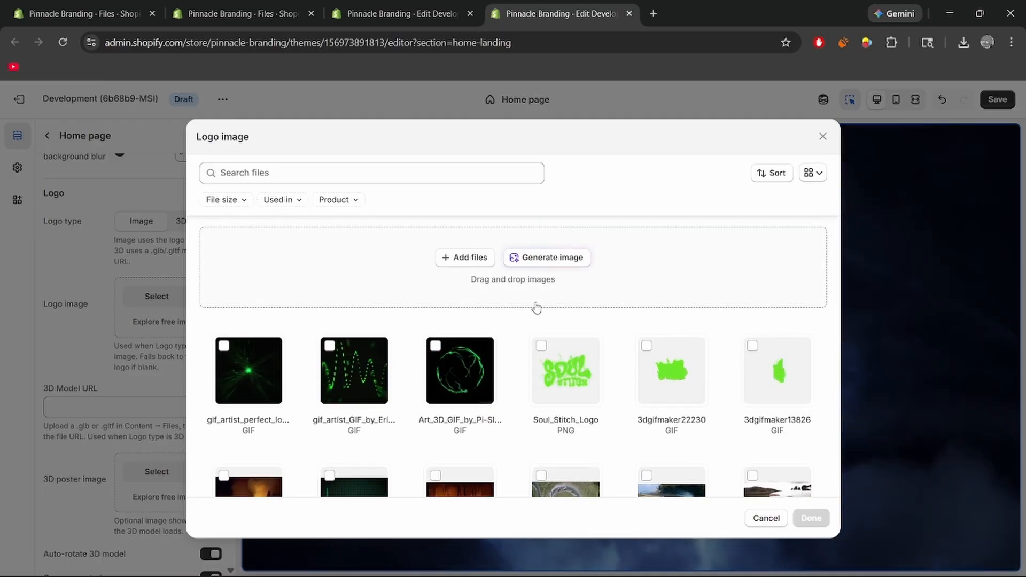
scroll(556, 372, "down", 1)
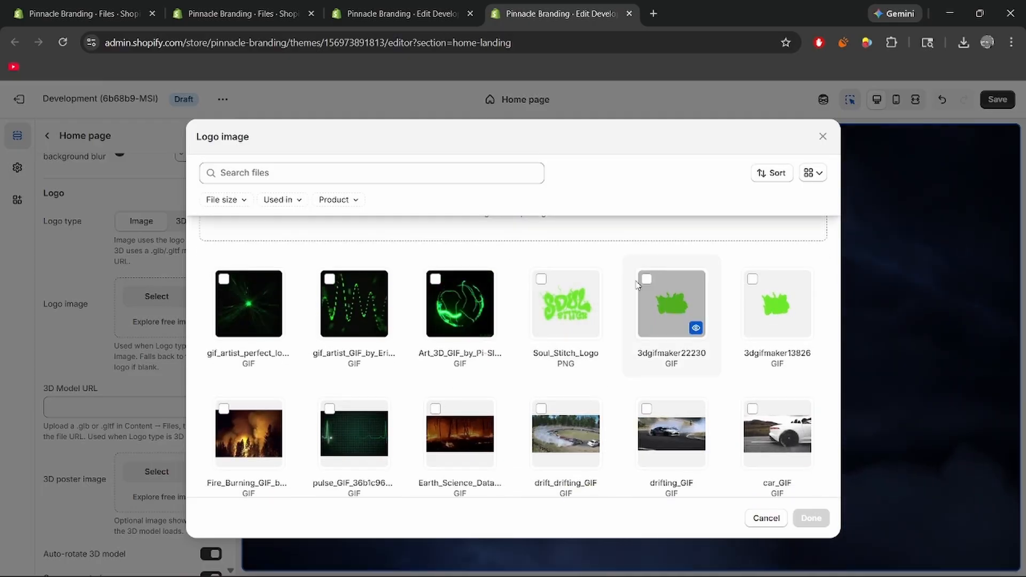
scroll(663, 316, "down", 3)
left_click(645, 378)
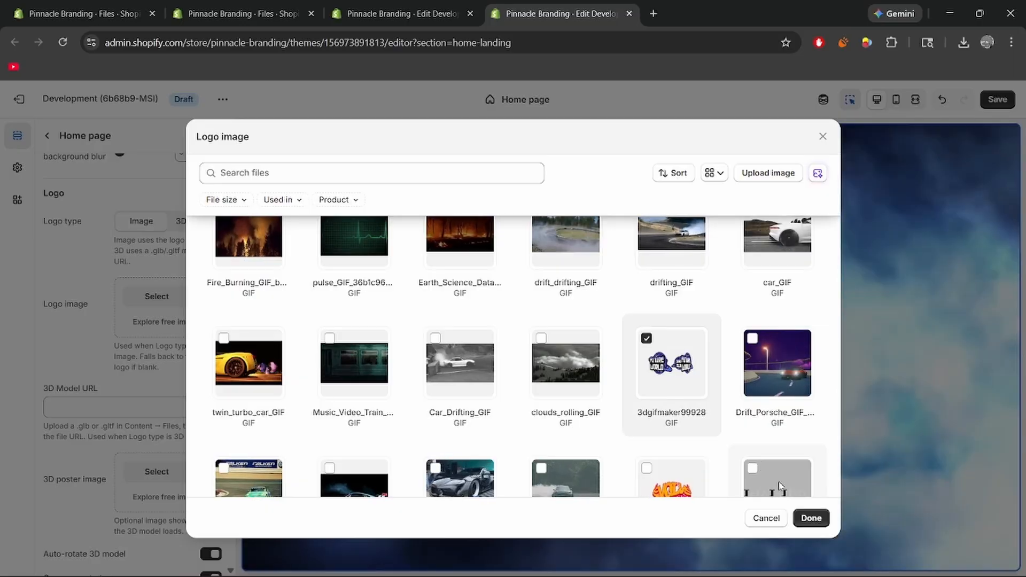
left_click(812, 519)
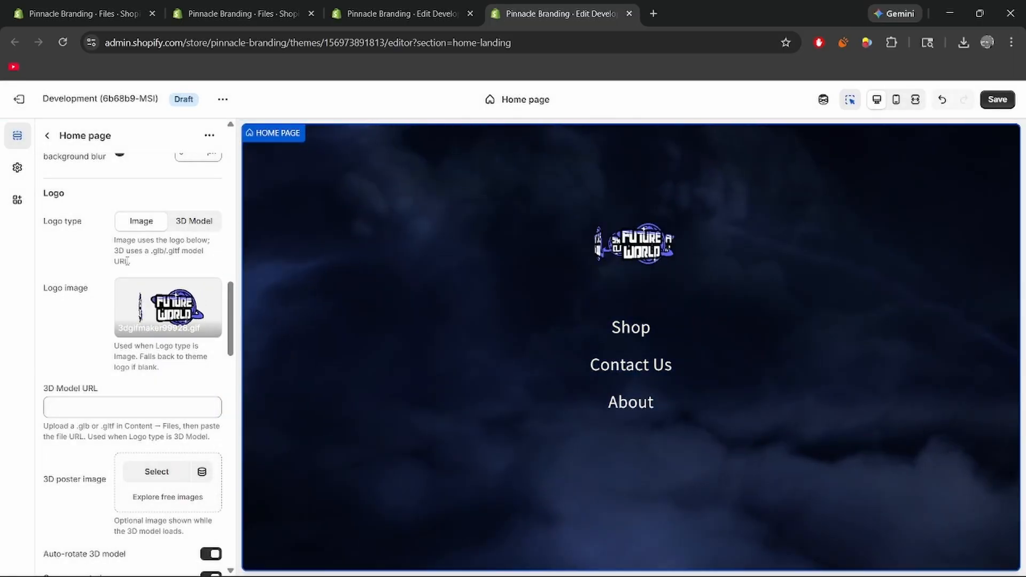
Try the Scale in animation for the home page logo and set the logo animation to Fade in.
scroll(78, 285, "down", 6)
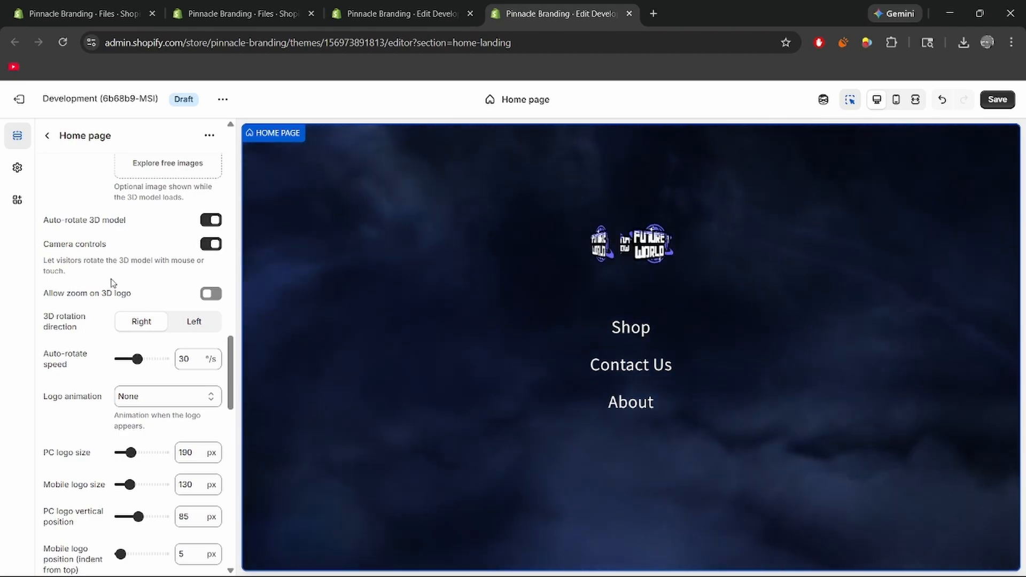
scroll(121, 272, "down", 1)
scroll(103, 310, "down", 1)
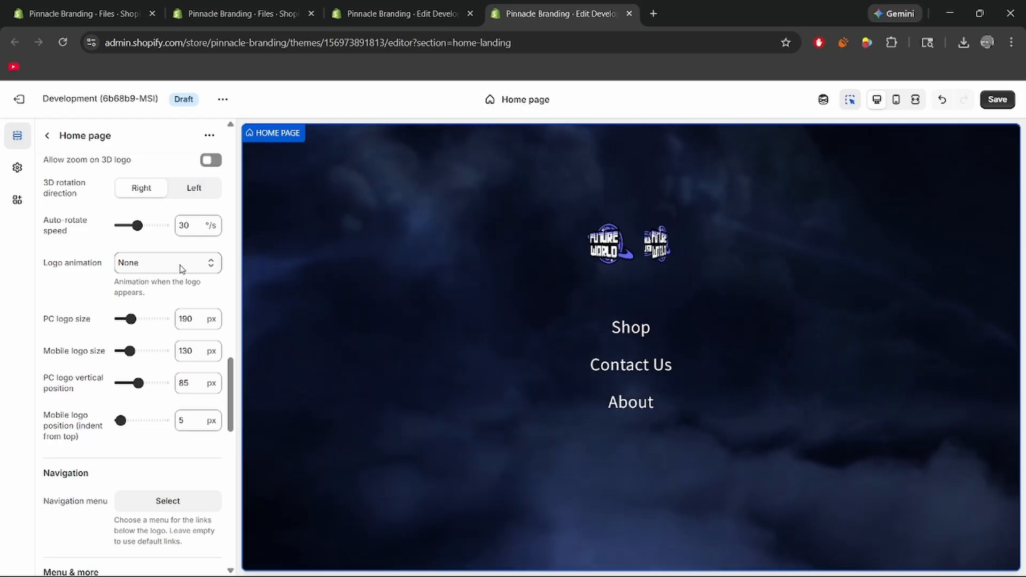
left_click(182, 269)
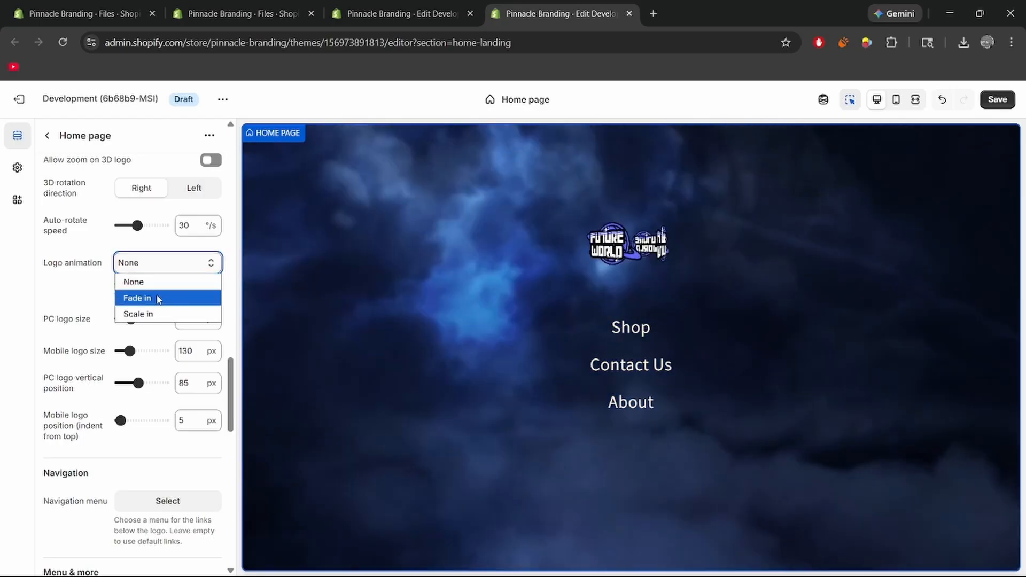
left_click(154, 296)
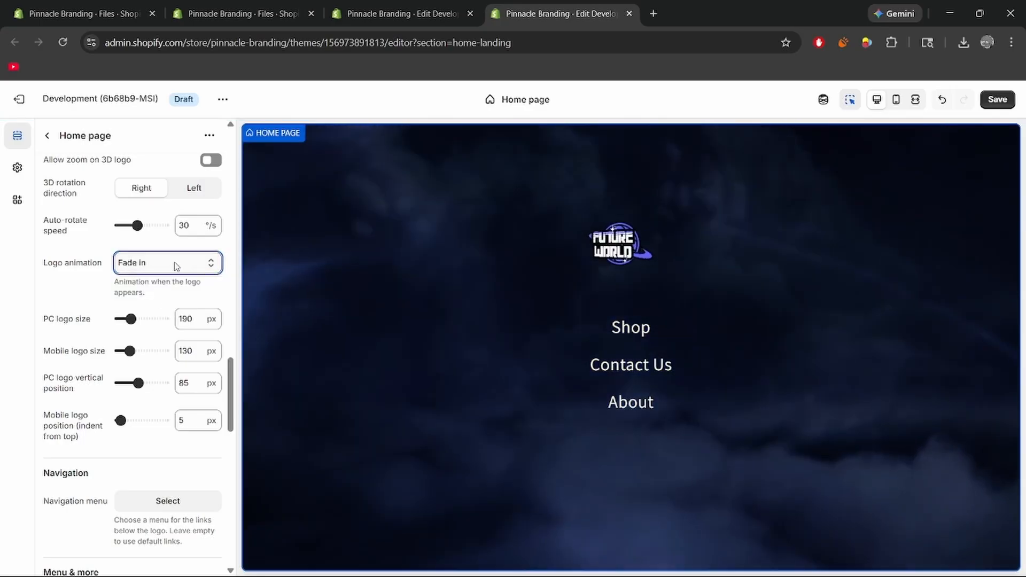
left_click(168, 315)
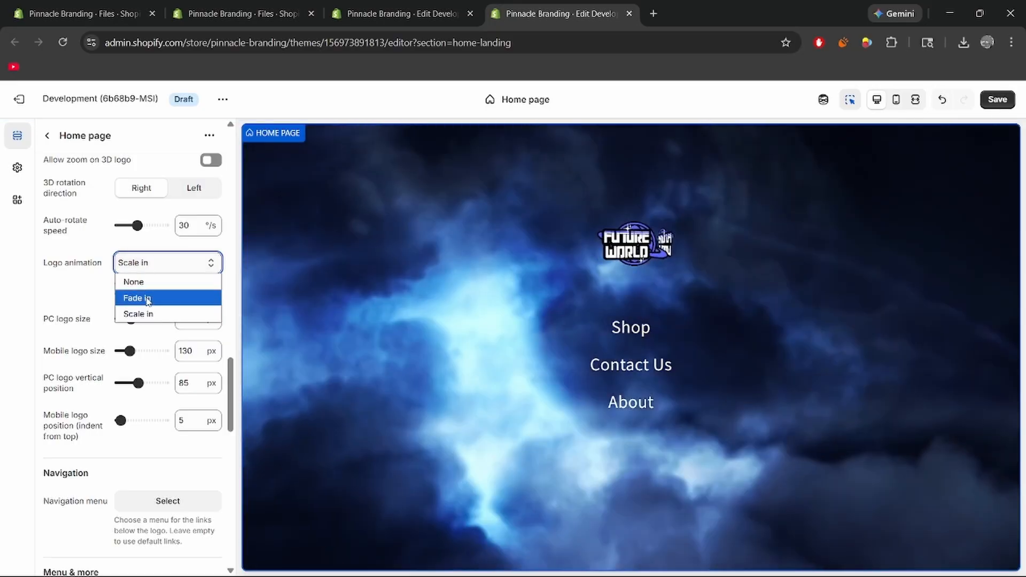
left_click(142, 297)
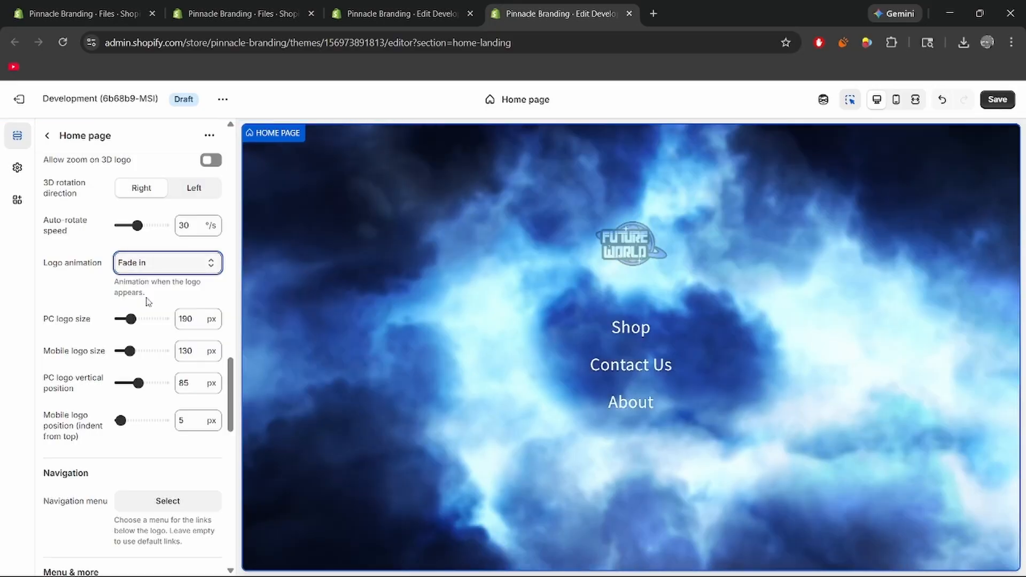
Set the mobile logo size to 140 px and the PC logo size to 200 px.
scroll(142, 294, "down", 1)
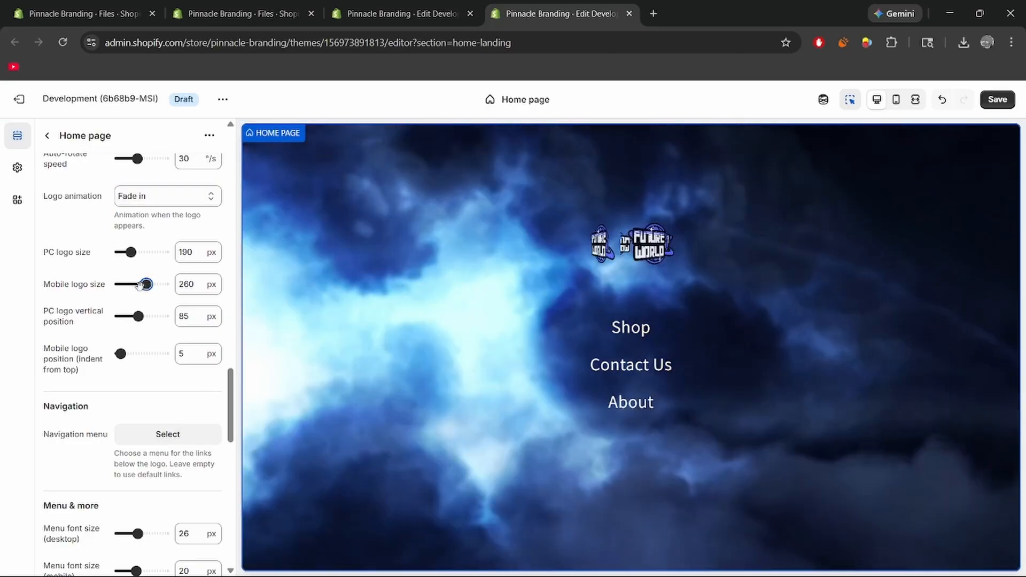
left_click_drag(140, 285, 131, 252)
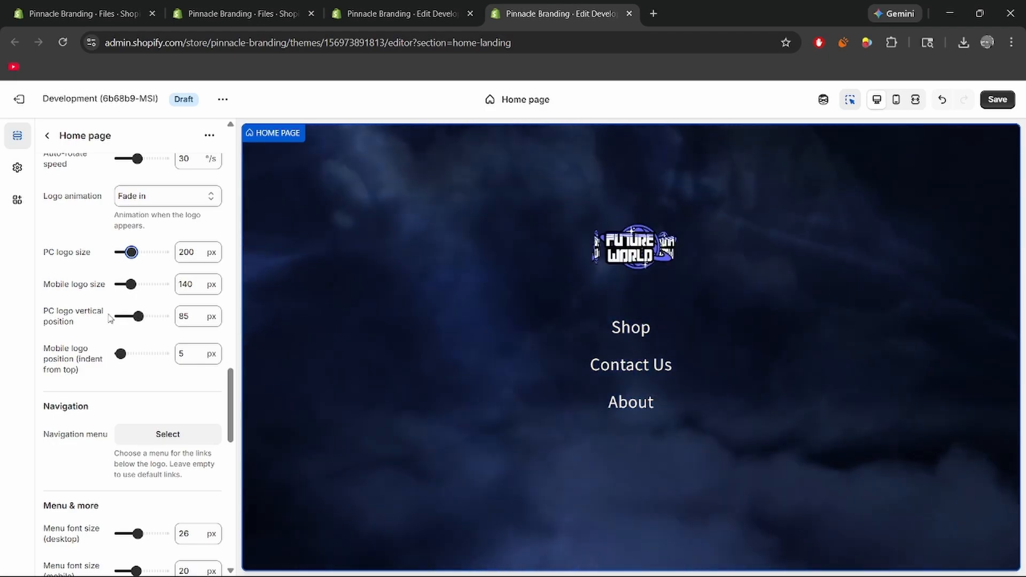
Start a new navigation menu from the home page's Navigation menu setting, name it TEST and add a menu item labelled ENTER.
scroll(110, 319, "down", 3)
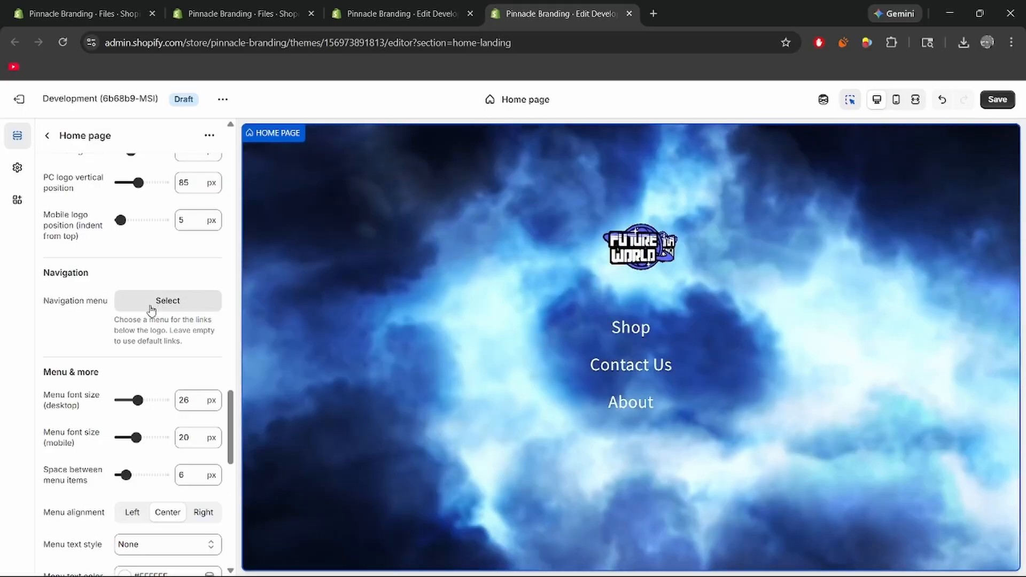
left_click(152, 306)
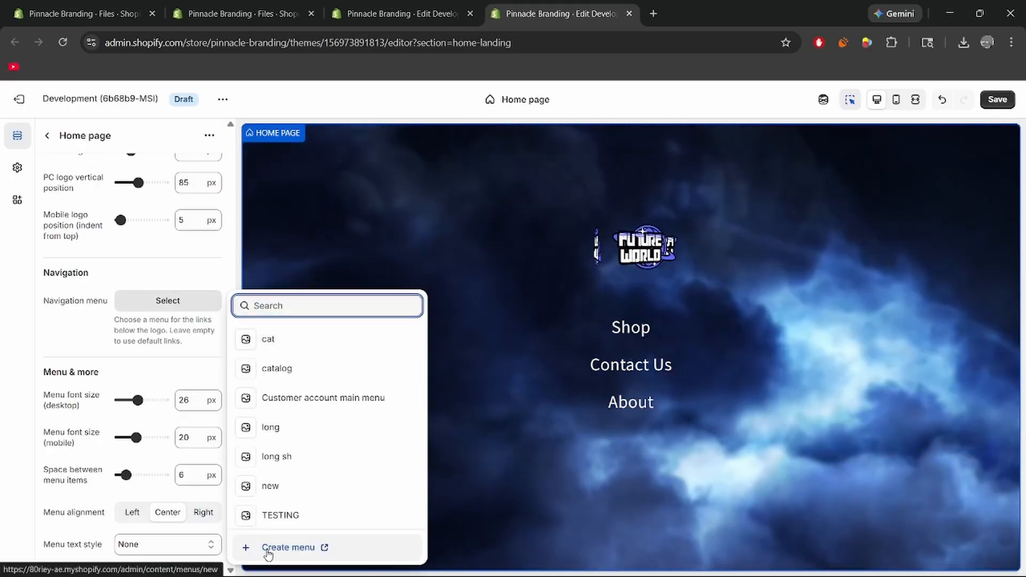
left_click(265, 550)
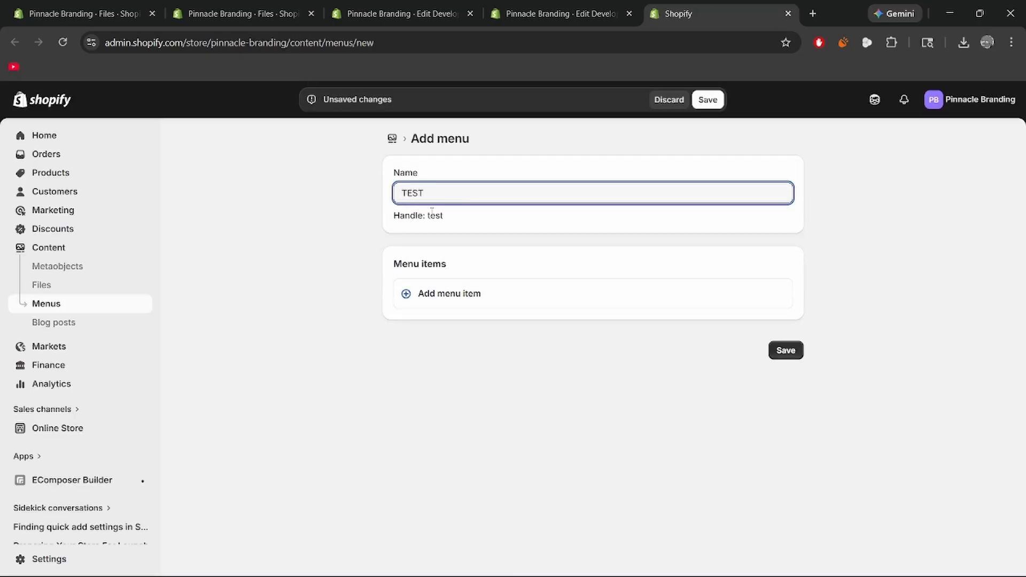
left_click(419, 295)
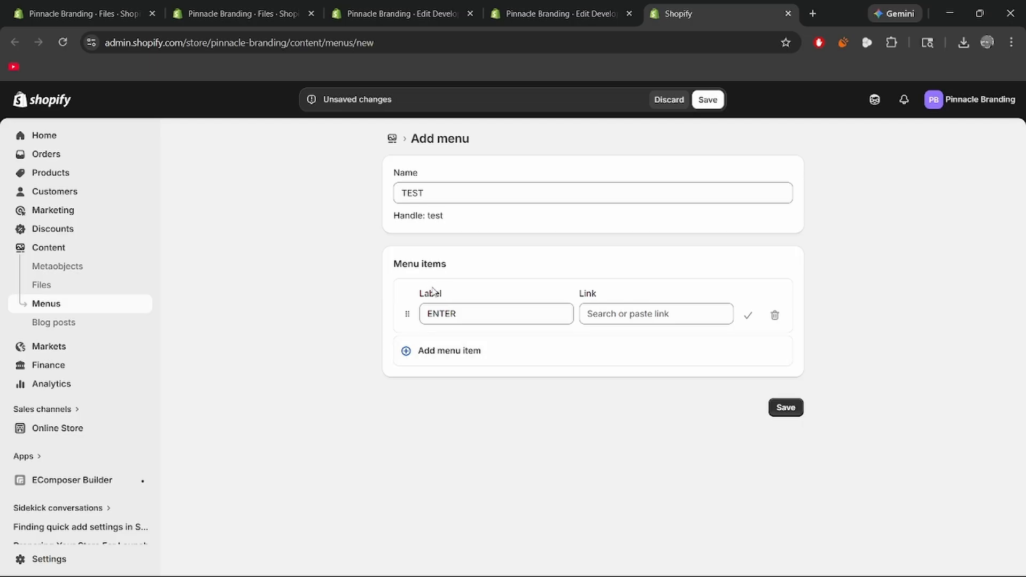
left_click(612, 315)
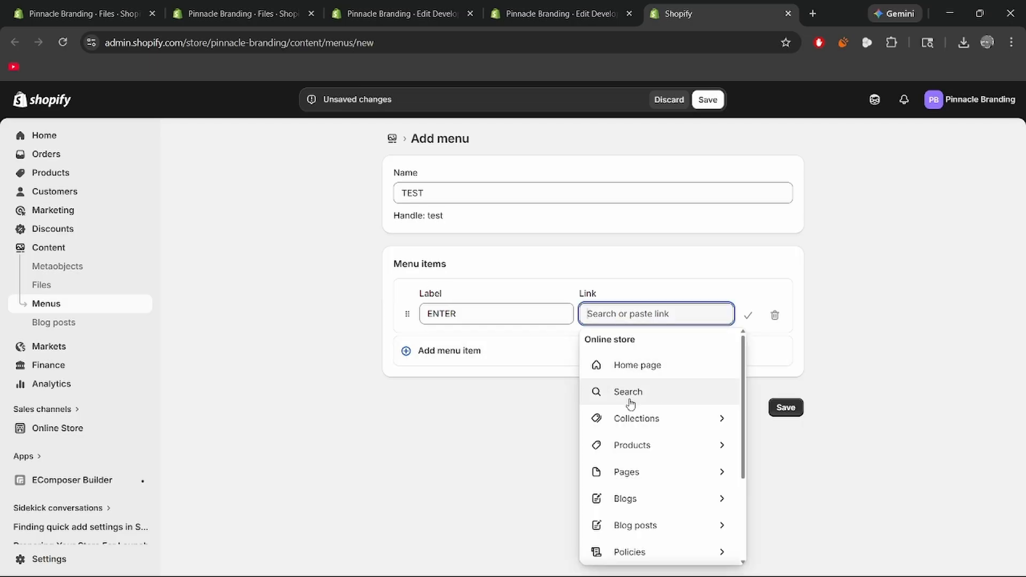
left_click(644, 420)
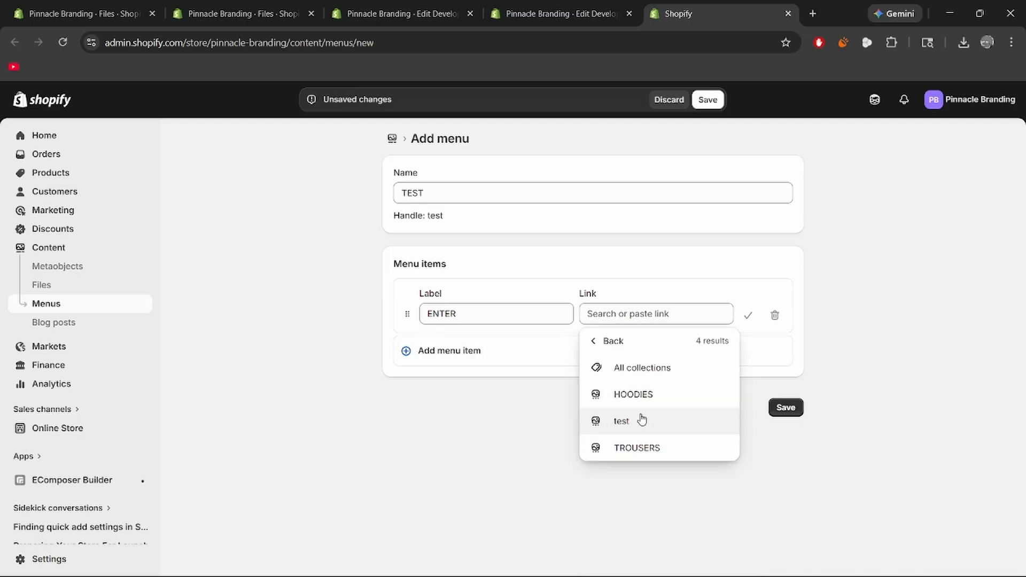
left_click(582, 371)
left_click(632, 316)
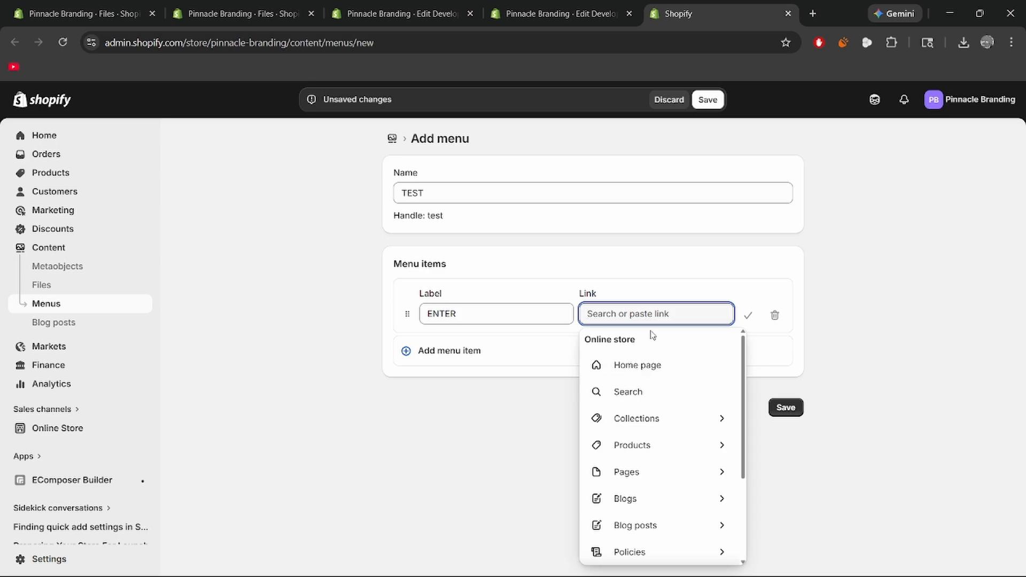
left_click(516, 378)
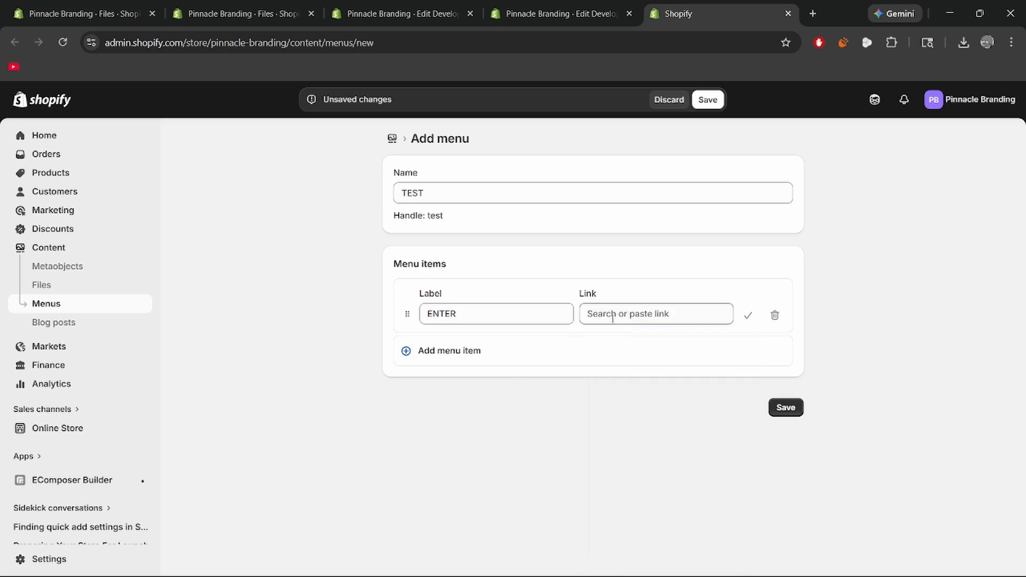
left_click(619, 318)
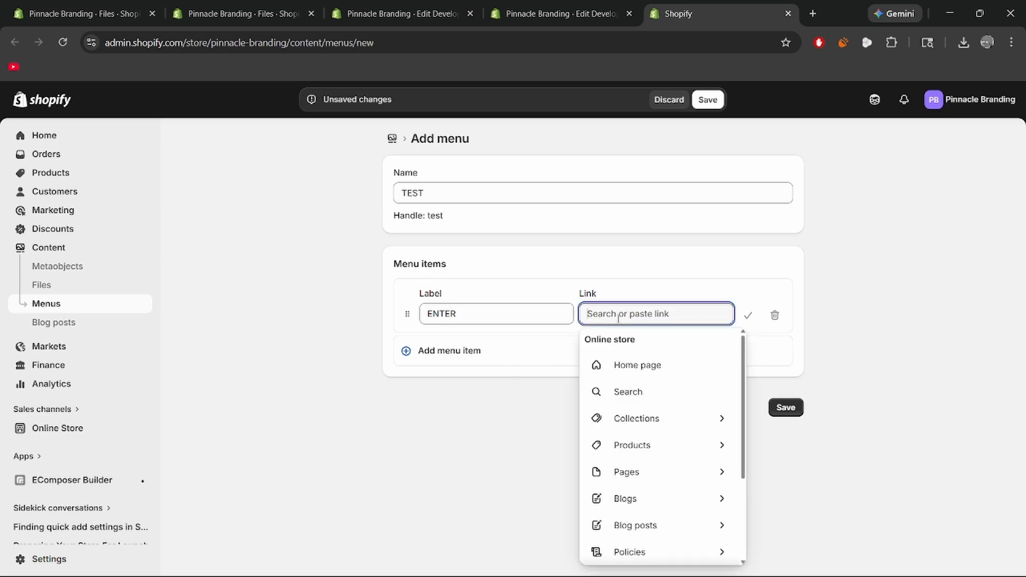
left_click(662, 423)
right_click(661, 421)
left_click(553, 431)
Link the ENTER menu item to All collections and save the TEST menu.
left_click(630, 422)
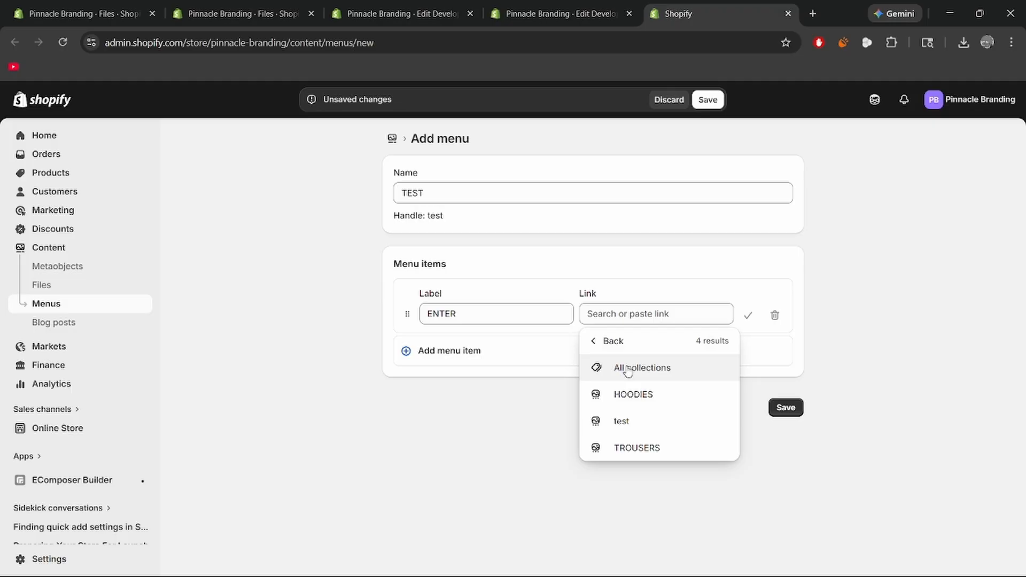
left_click(628, 370)
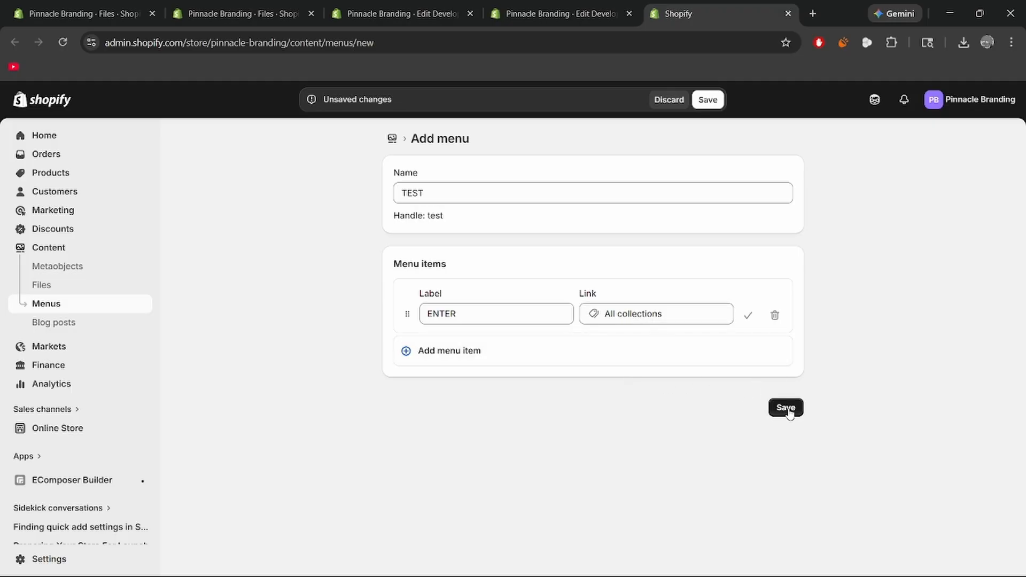
left_click(786, 408)
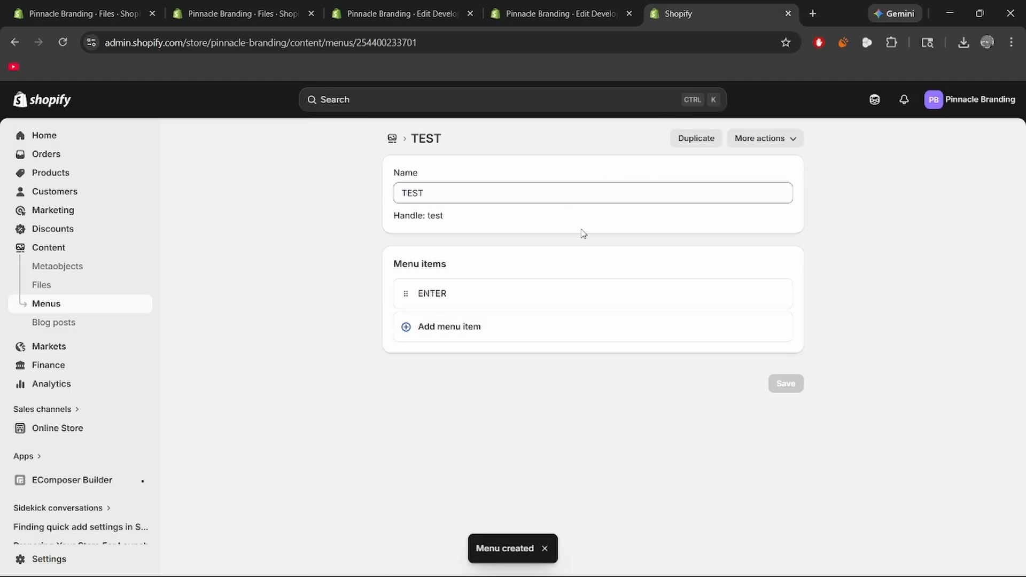
Leave the saved menu's page and assign the TEST menu as the home page's navigation menu.
left_click(789, 14)
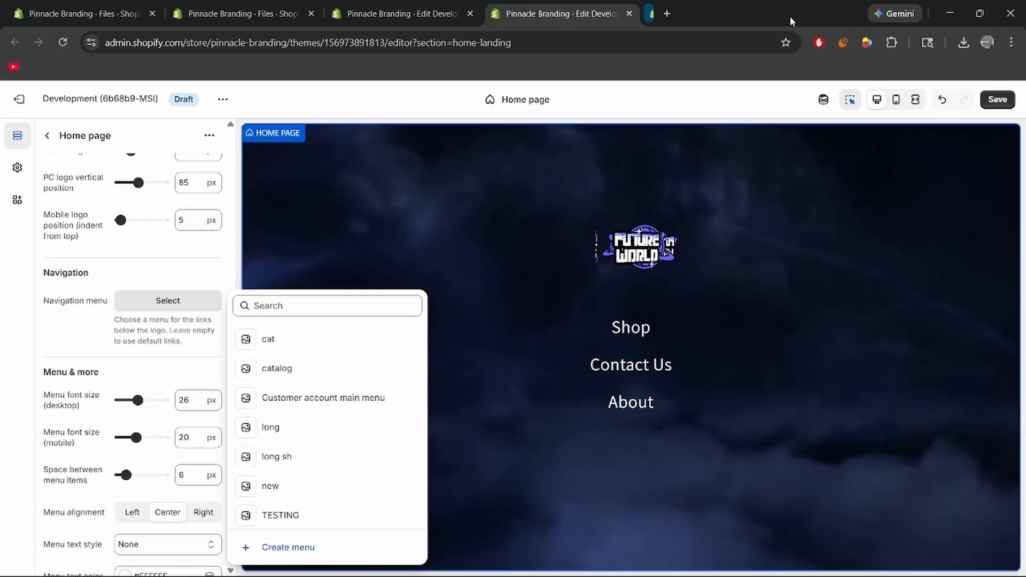
left_click(165, 300)
left_click(165, 301)
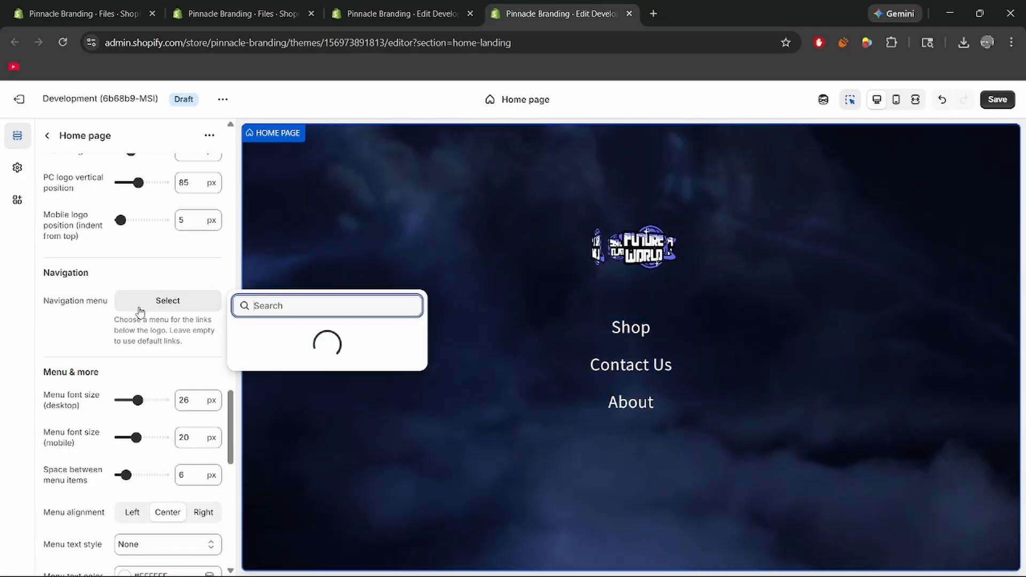
scroll(286, 445, "down", 1)
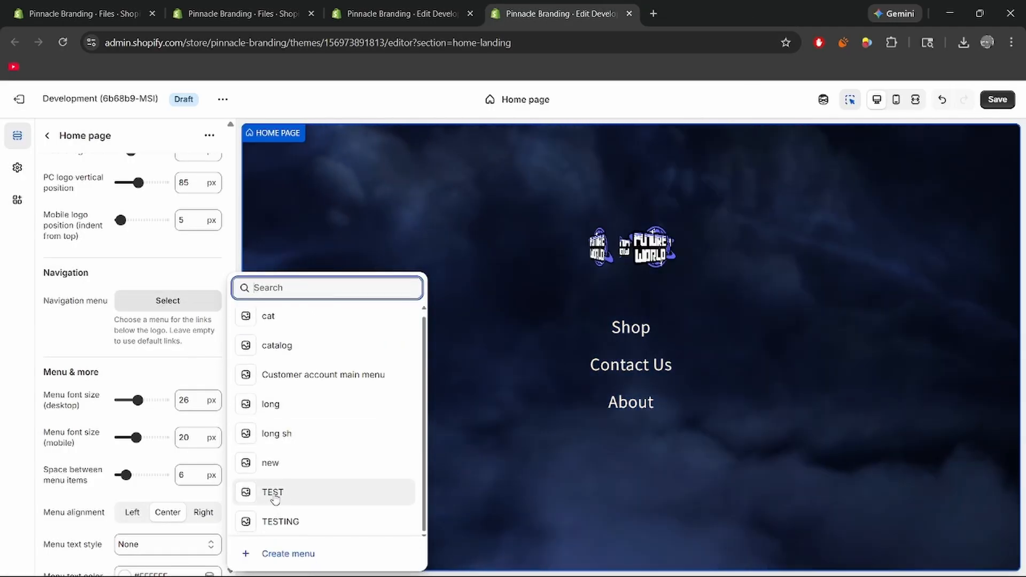
left_click(274, 493)
Set the desktop menu font size to 28 px and keep the menu text style at None.
scroll(128, 262, "down", 3)
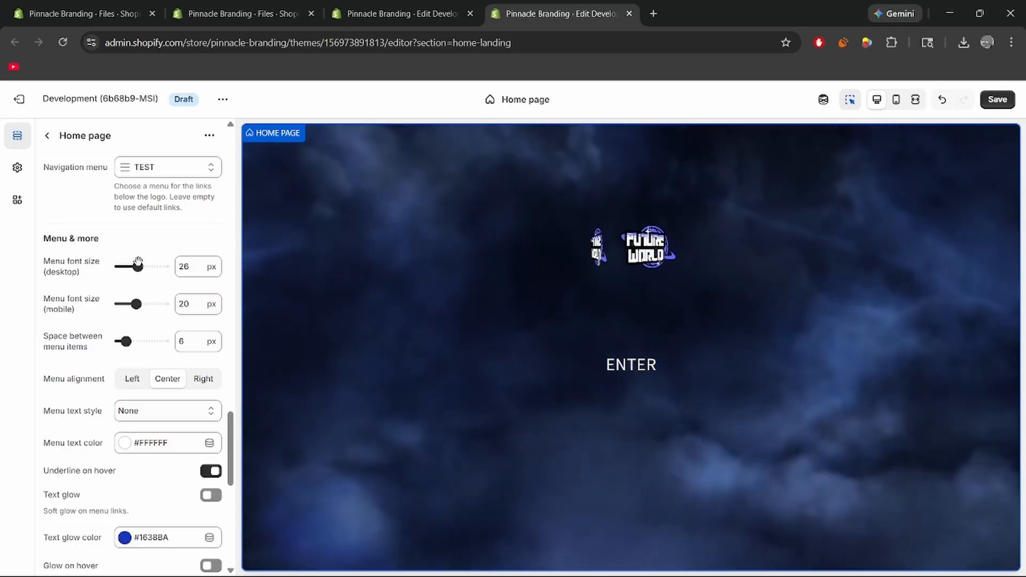
mouse_move(138, 266)
left_mouse_down()
mouse_move(156, 265)
mouse_move(141, 268)
left_mouse_up()
scroll(116, 274, "down", 2)
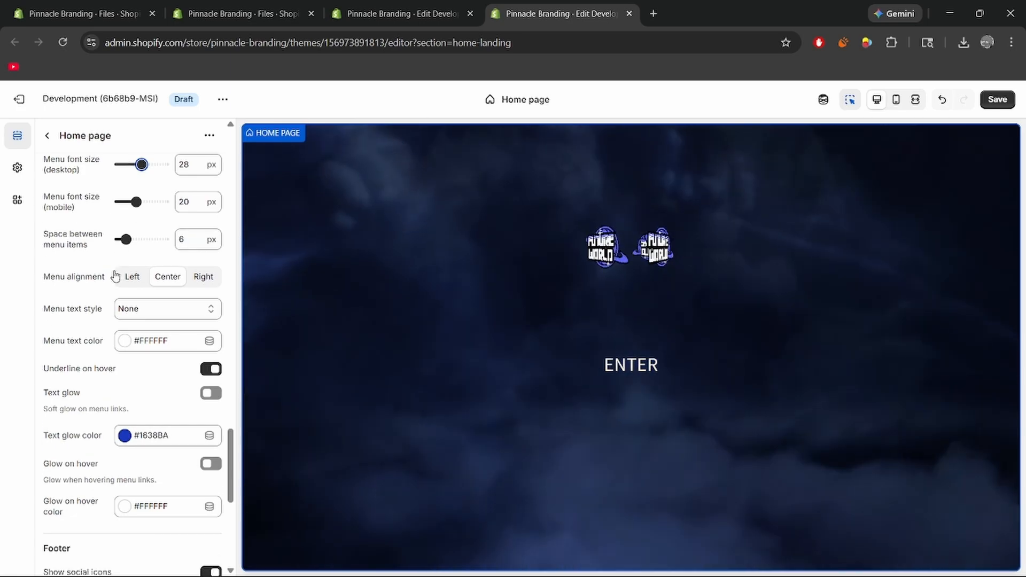
scroll(115, 276, "down", 1)
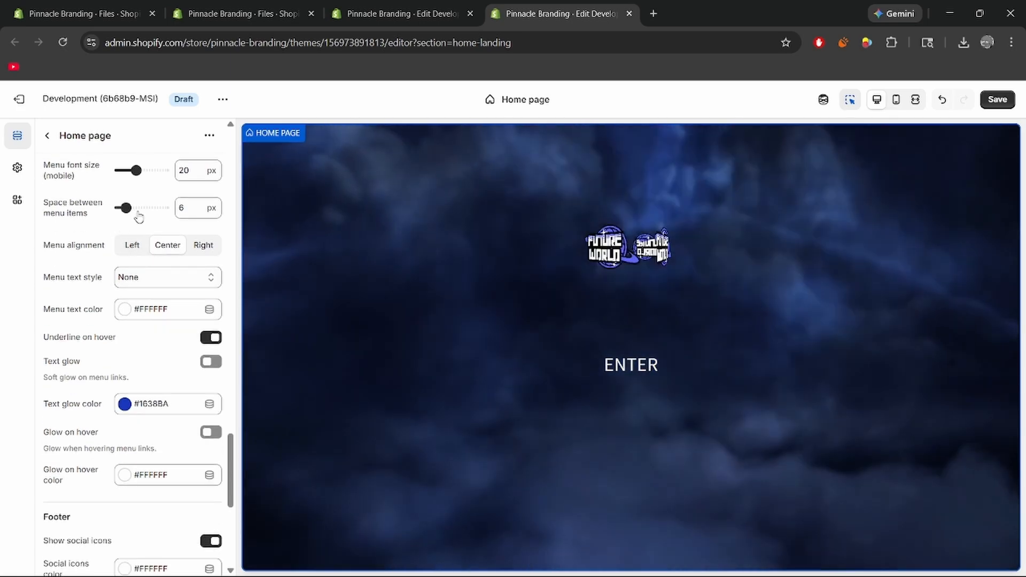
scroll(139, 215, "down", 2)
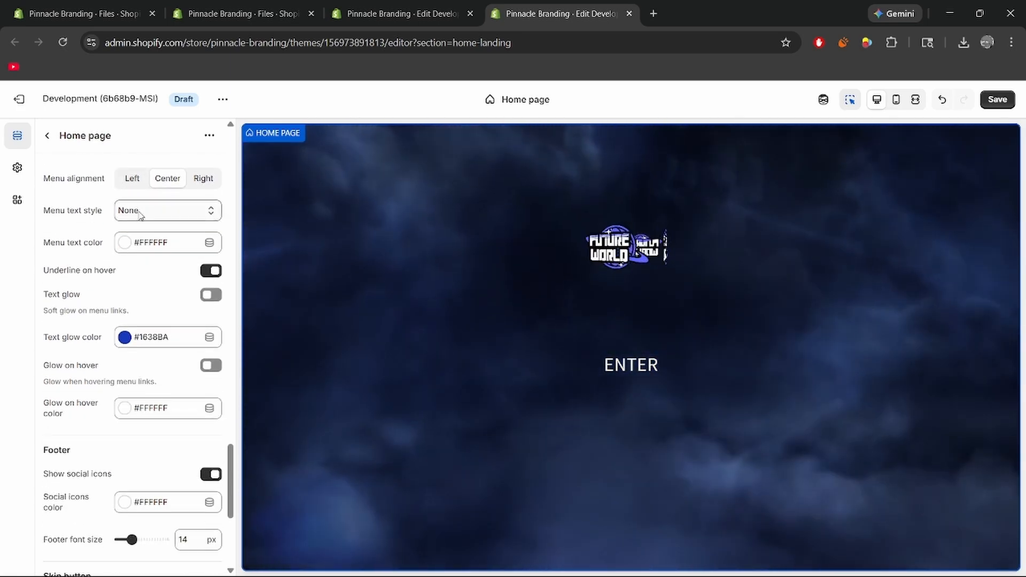
left_click(168, 218)
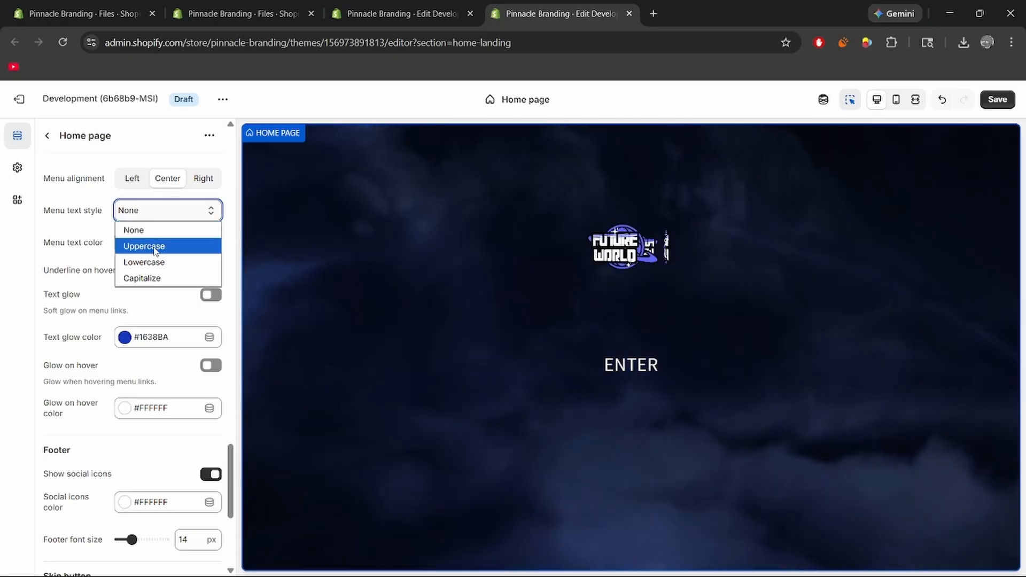
left_click(158, 229)
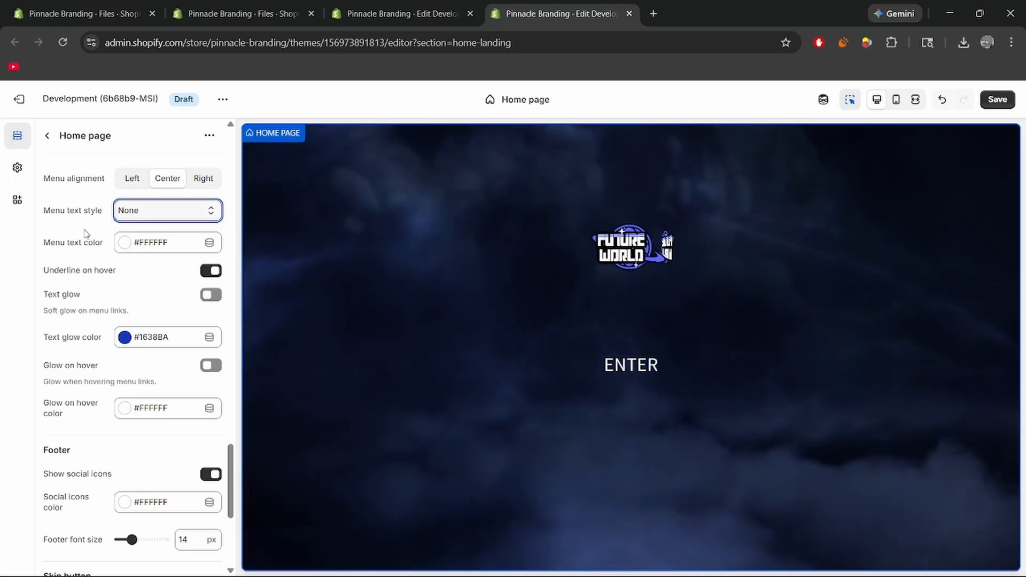
Change the home page's menu text color to a light blue (#7588E7), starting from the blue swatch already in use.
left_click(154, 251)
type("E66B6B")
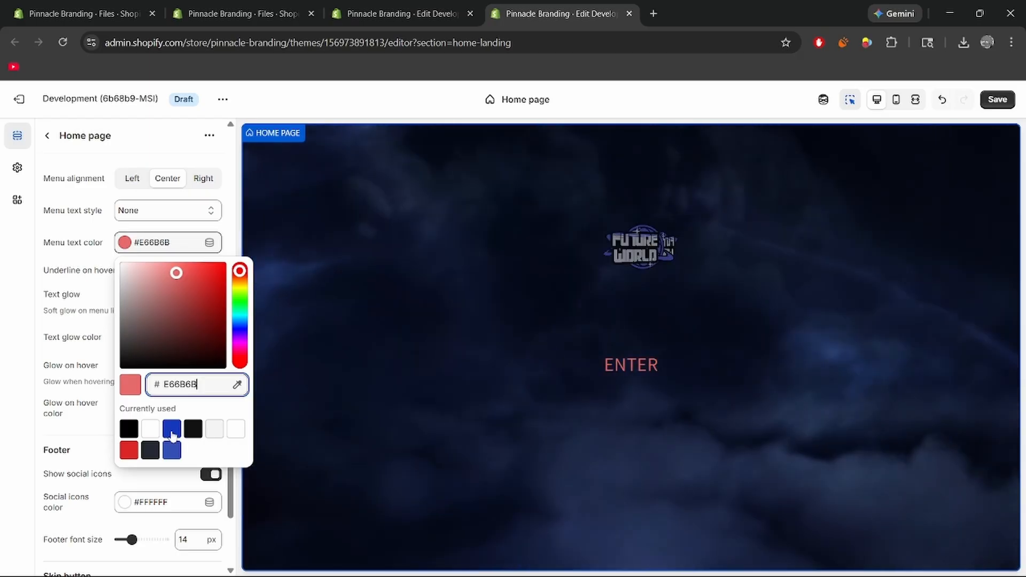
left_click(172, 428)
left_click(181, 287)
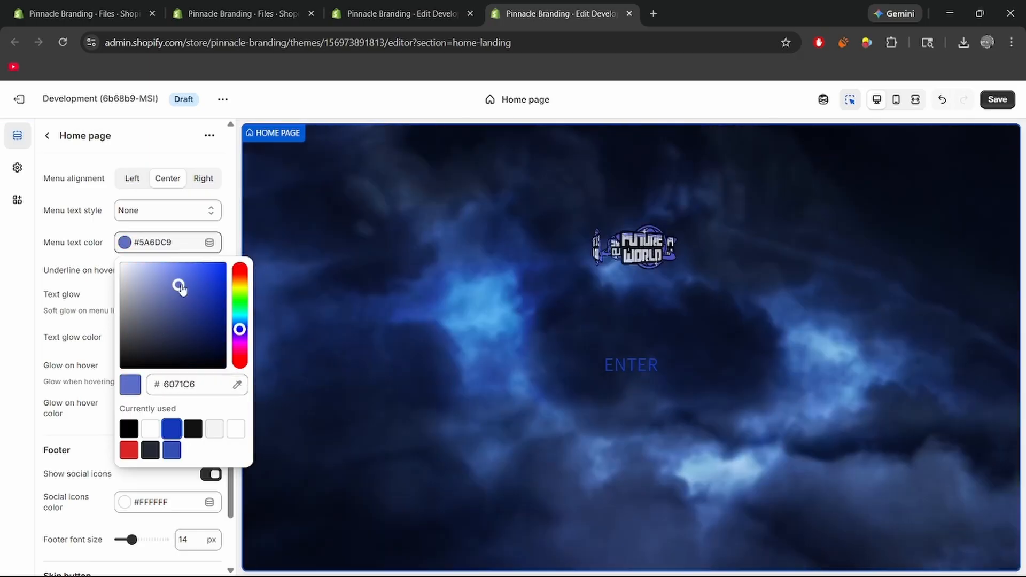
left_click_drag(181, 287, 161, 274)
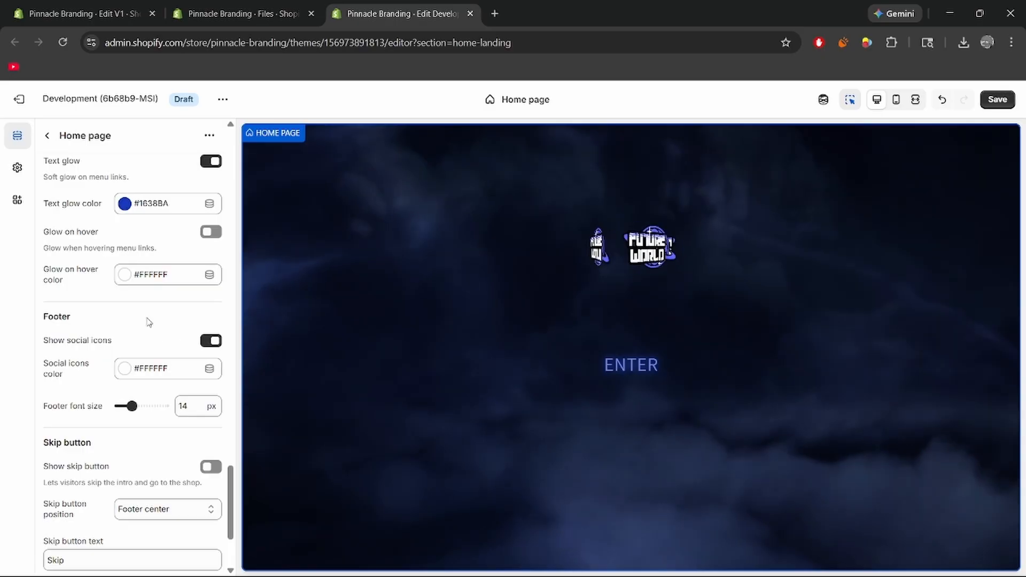
Show the skip button at the Footer right position and check its placement in the mobile preview.
scroll(83, 401, "down", 3)
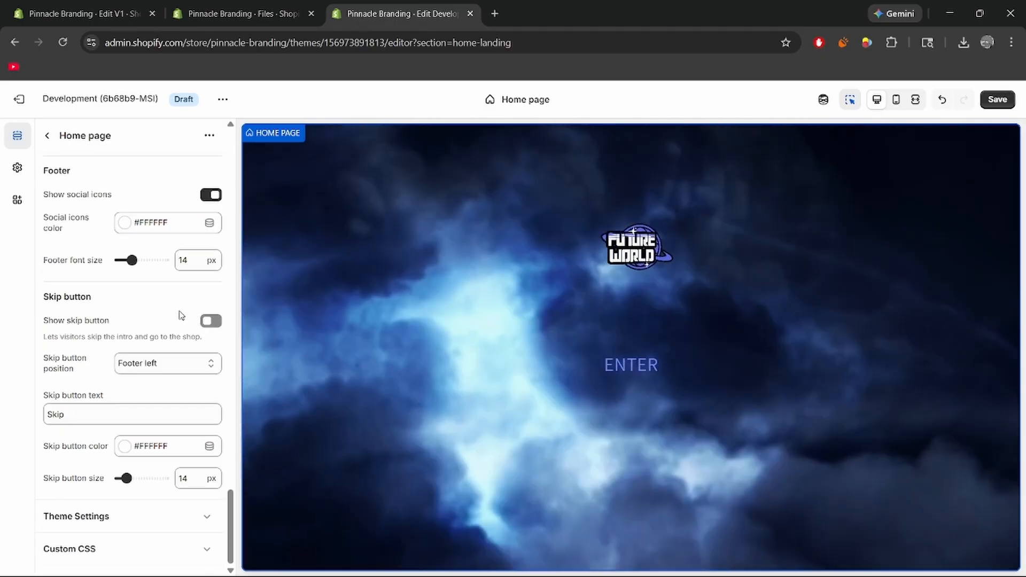
left_click(211, 320)
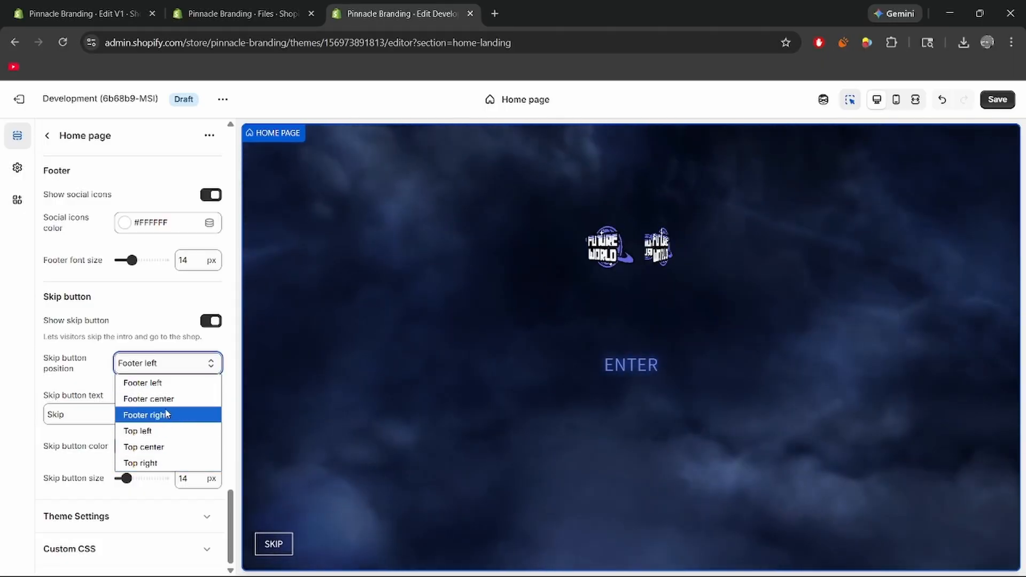
left_click(150, 415)
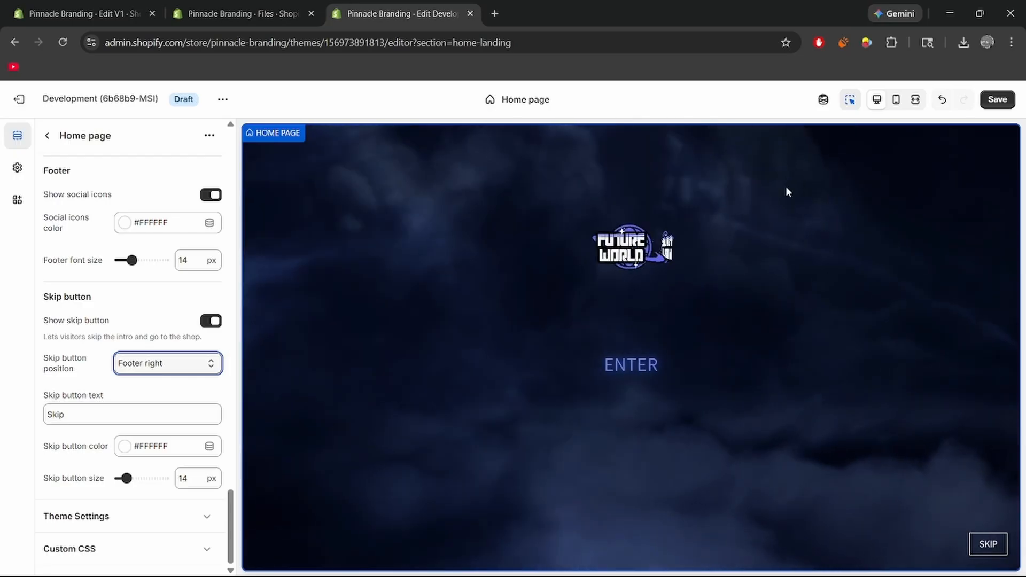
left_click(896, 100)
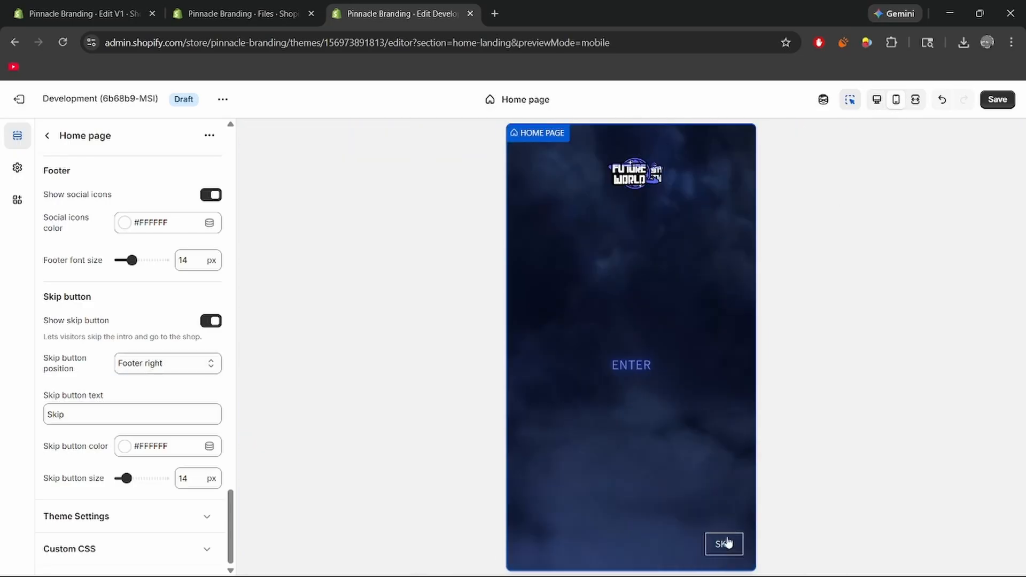
left_click(877, 101)
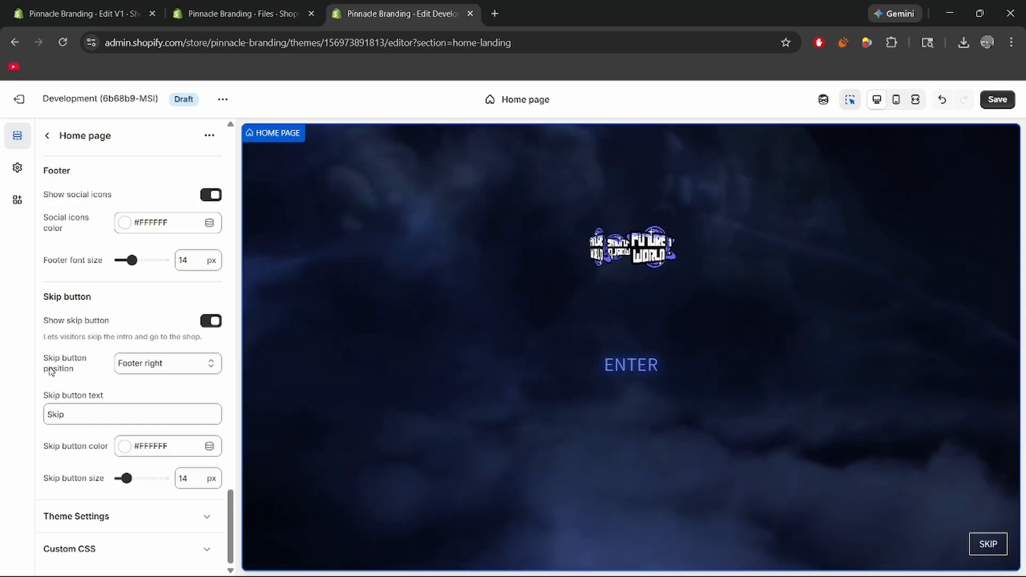
Set the desktop background color of the collection page's Site background section to black (#000000).
scroll(50, 371, "up", 10)
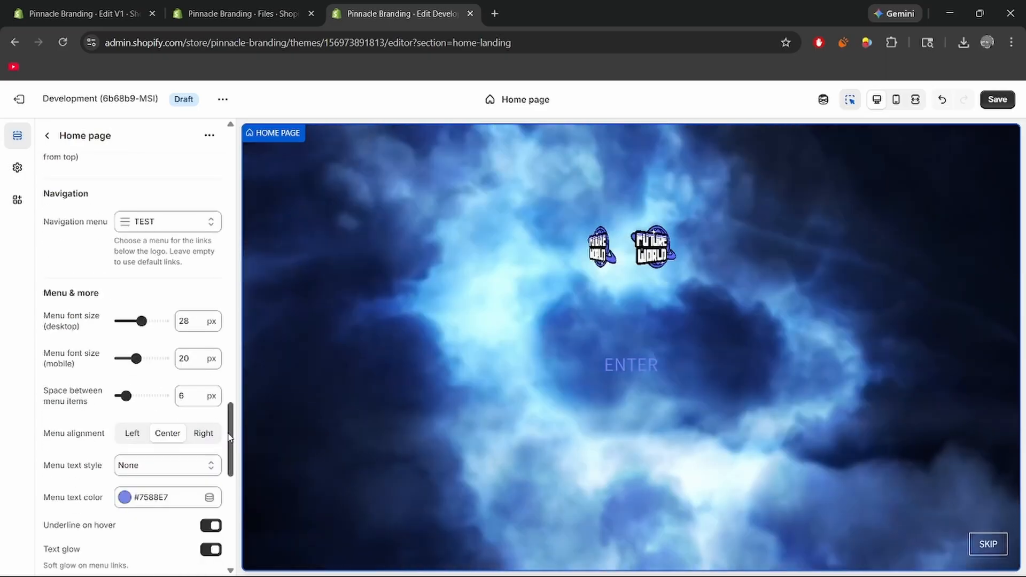
left_click_drag(230, 432, 231, 334)
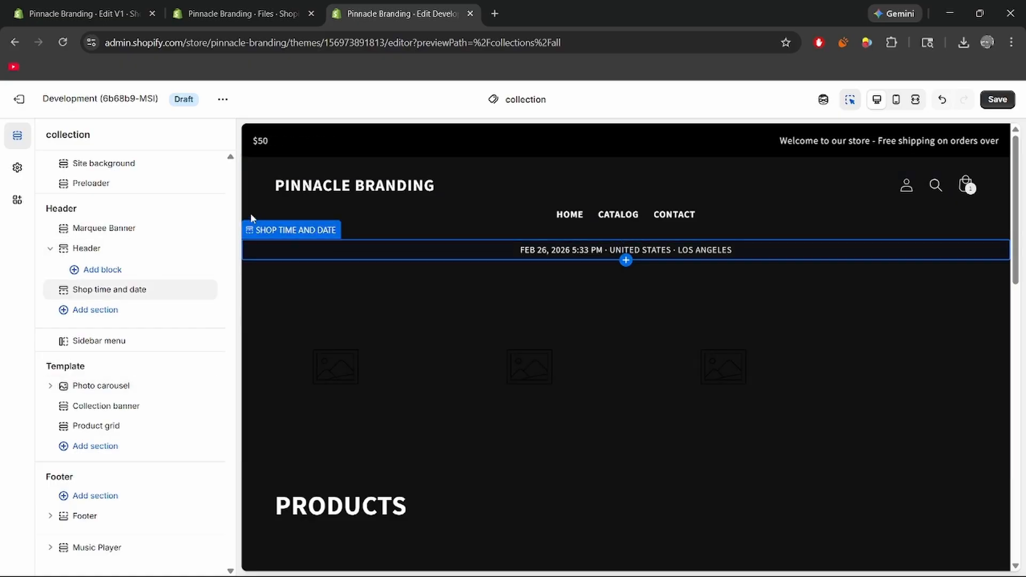
left_click(152, 165)
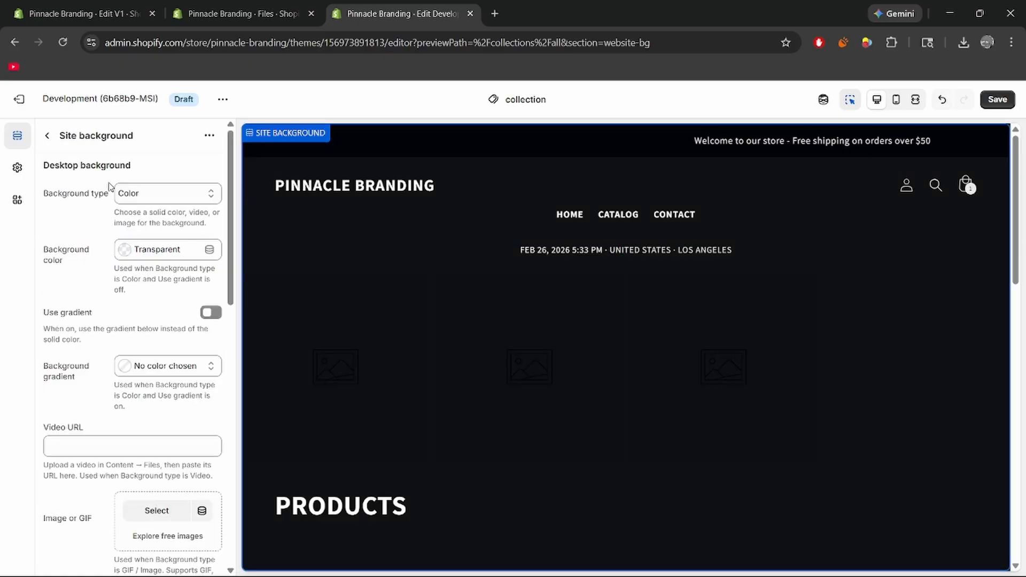
left_click(126, 250)
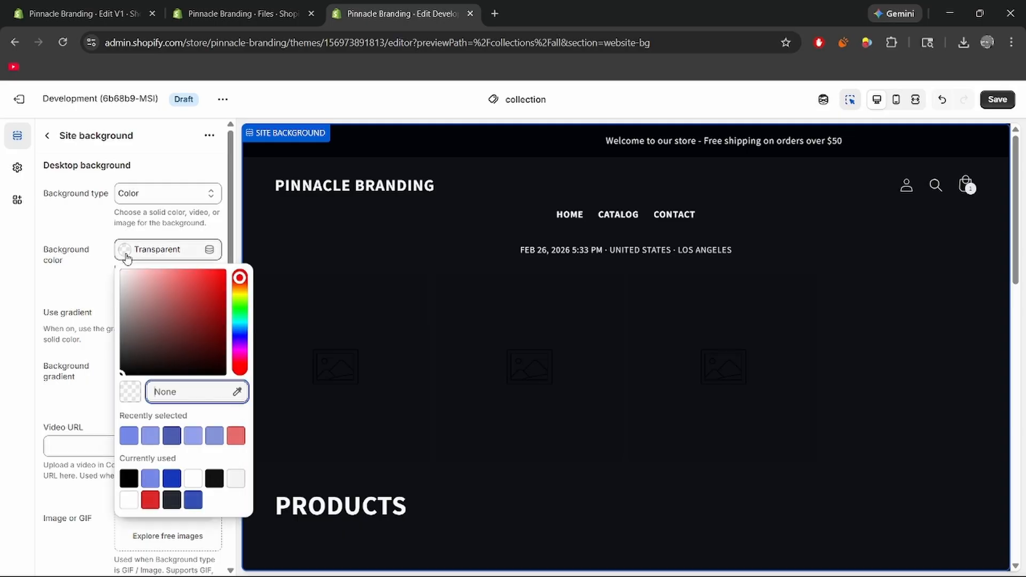
left_click(129, 480)
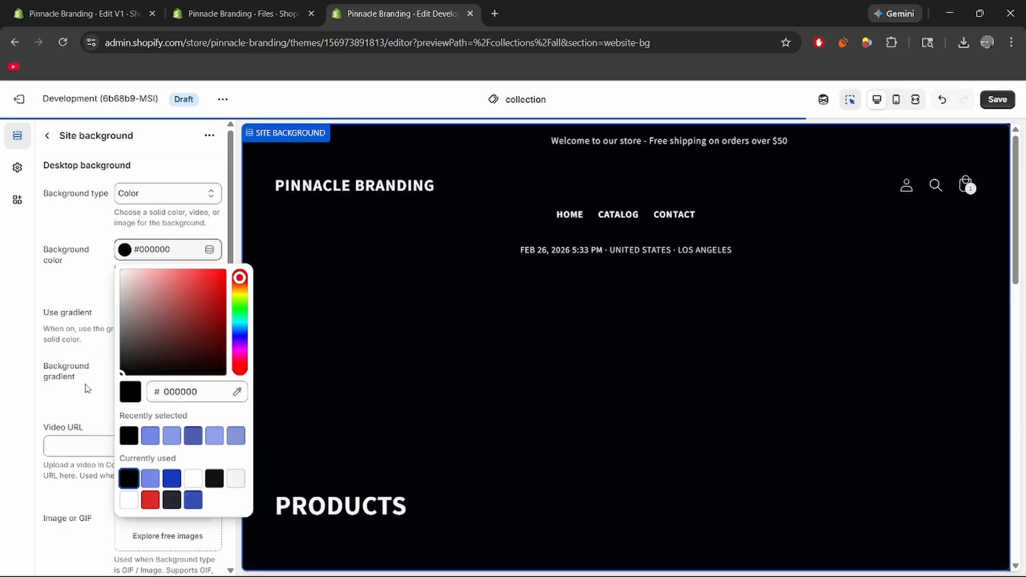
left_click(77, 242)
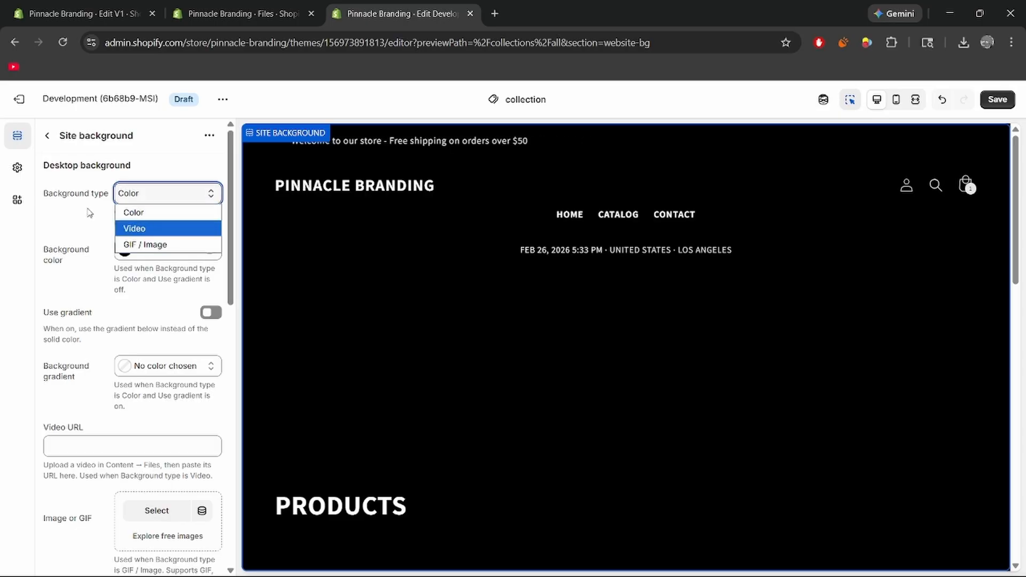
Review the Site background's video, image, blur and overlay settings and its mobile background options.
scroll(135, 312, "down", 5)
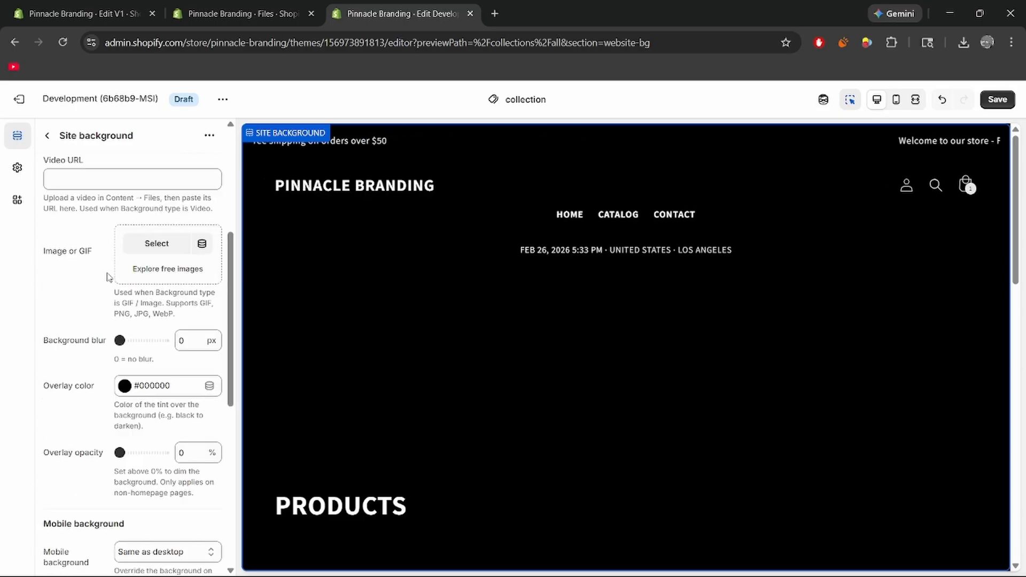
scroll(109, 277, "down", 1)
scroll(105, 270, "down", 1)
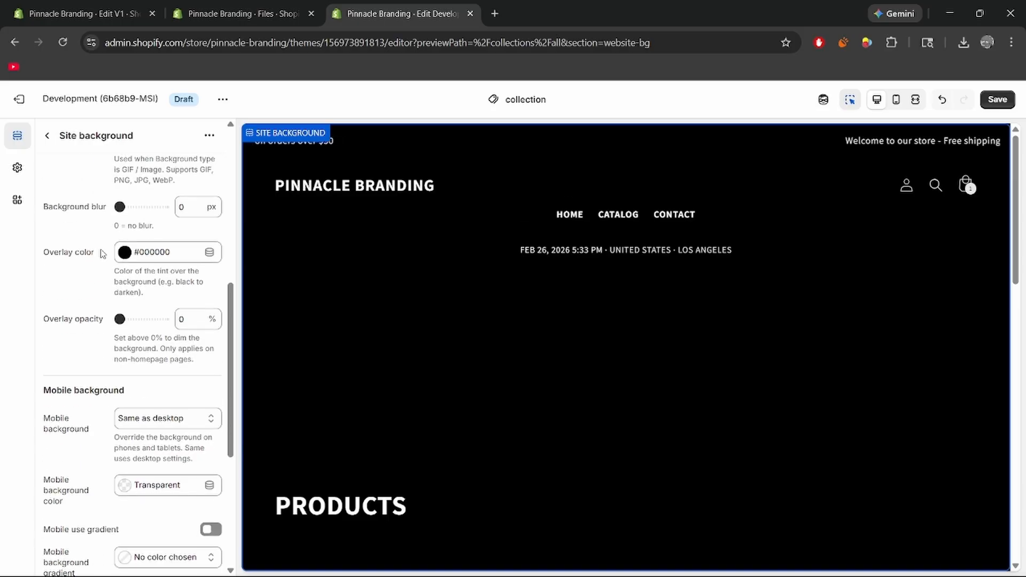
scroll(91, 302, "up", 3)
scroll(78, 294, "down", 2)
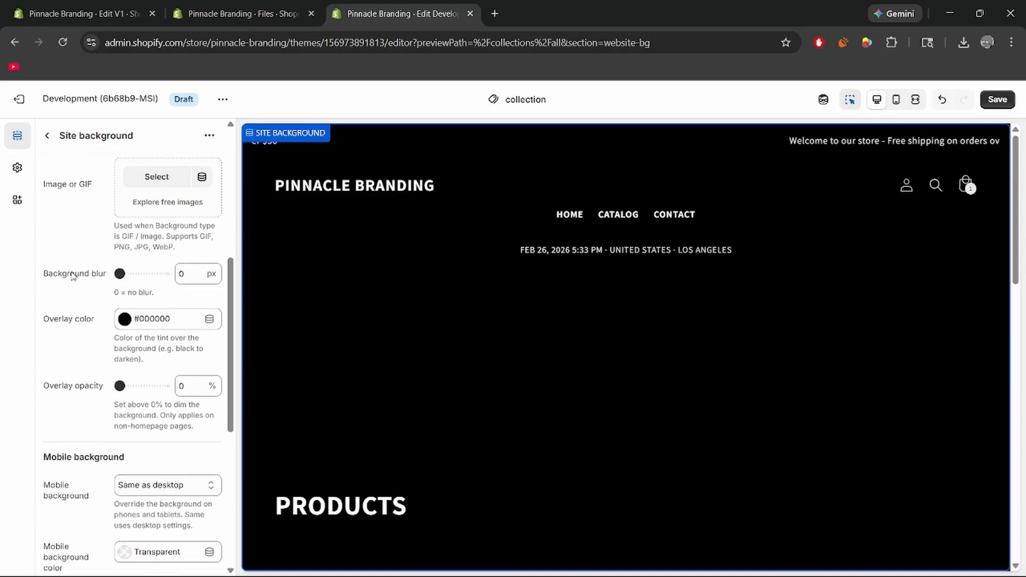
scroll(79, 241, "up", 1)
scroll(79, 201, "down", 3)
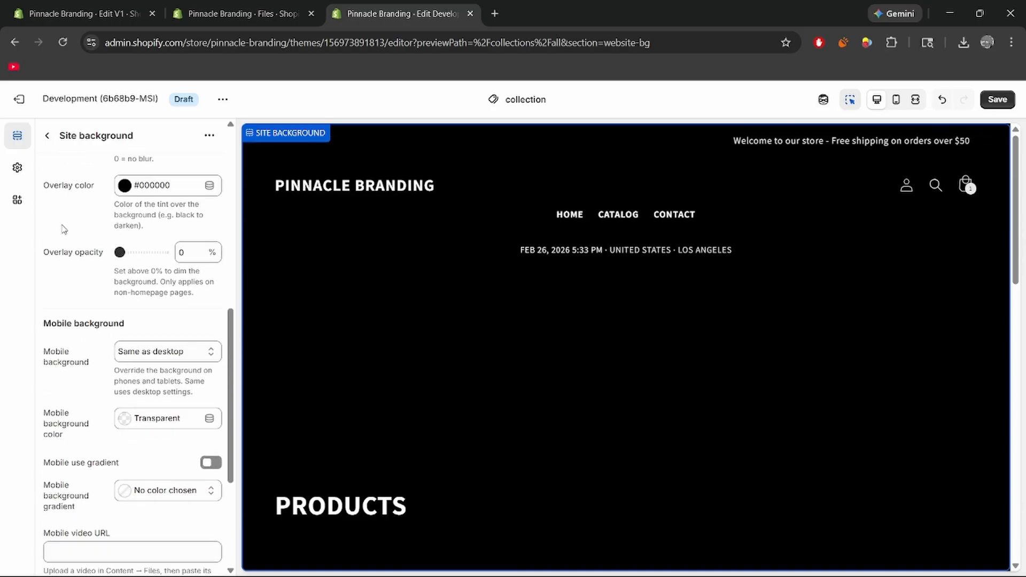
scroll(81, 283, "down", 1)
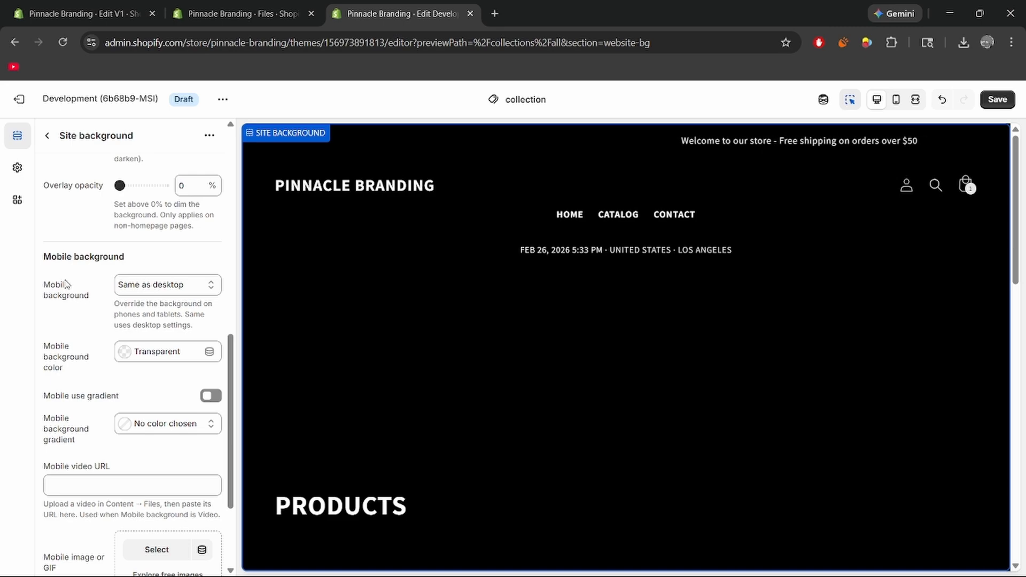
left_click(173, 287)
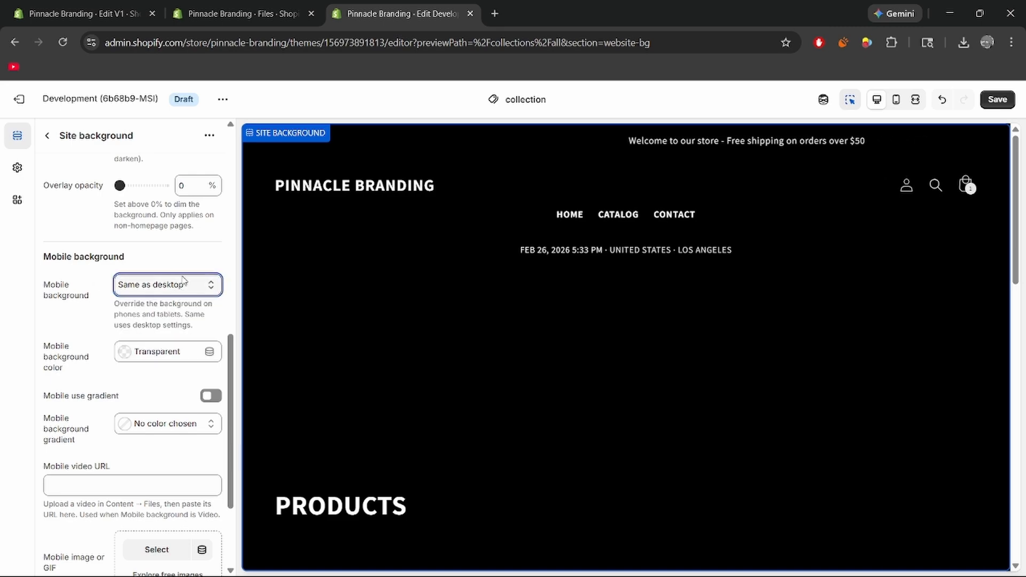
left_click(180, 283)
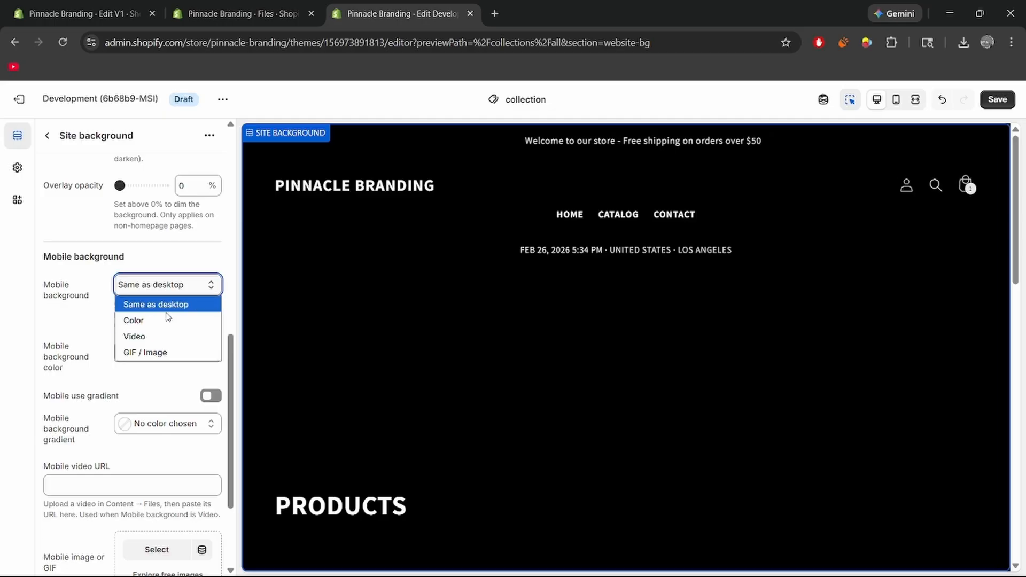
scroll(103, 274, "down", 2)
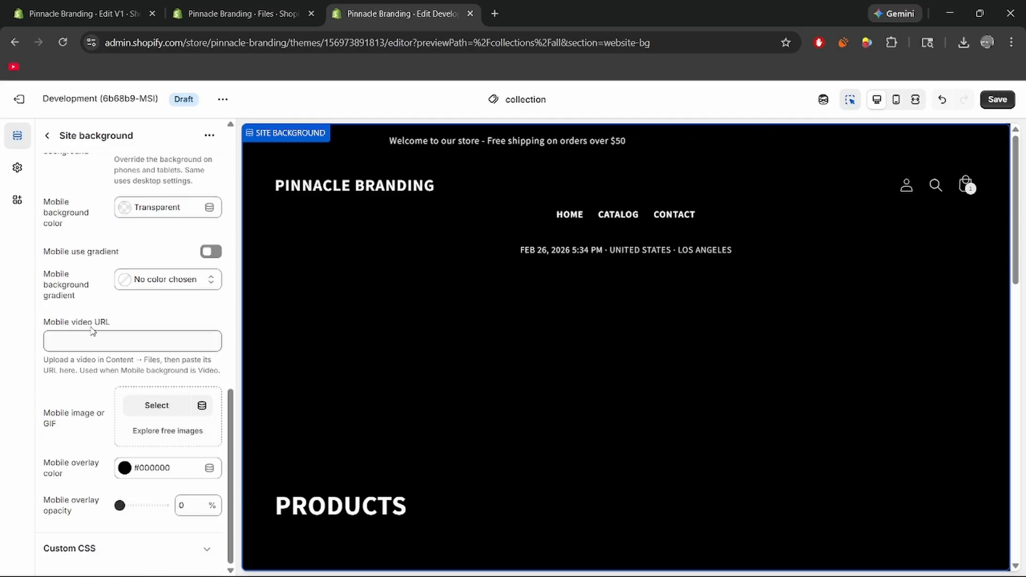
scroll(97, 321, "up", 8)
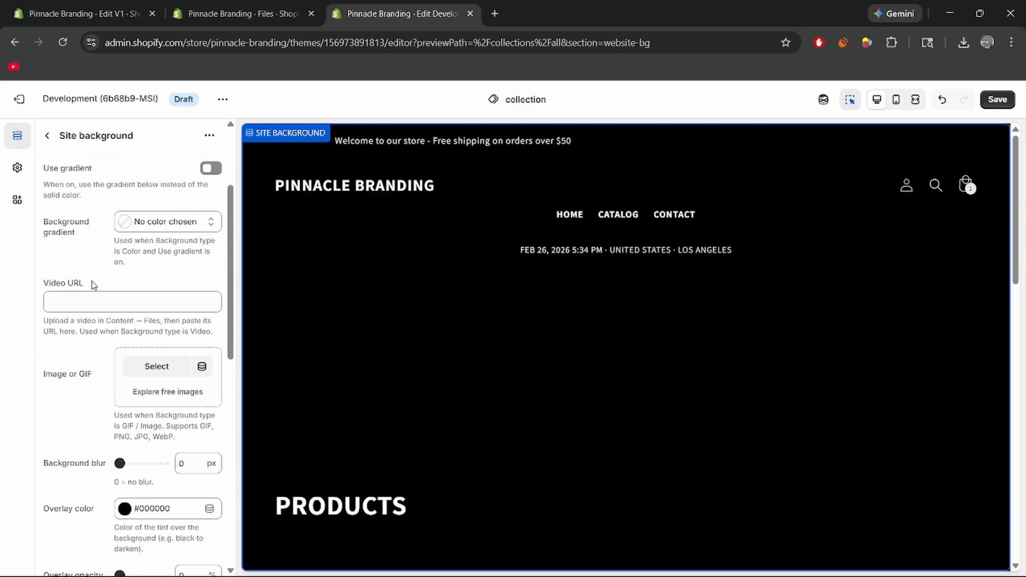
Check the collection page's site background in the mobile preview and return to the desktop preview.
left_click(896, 100)
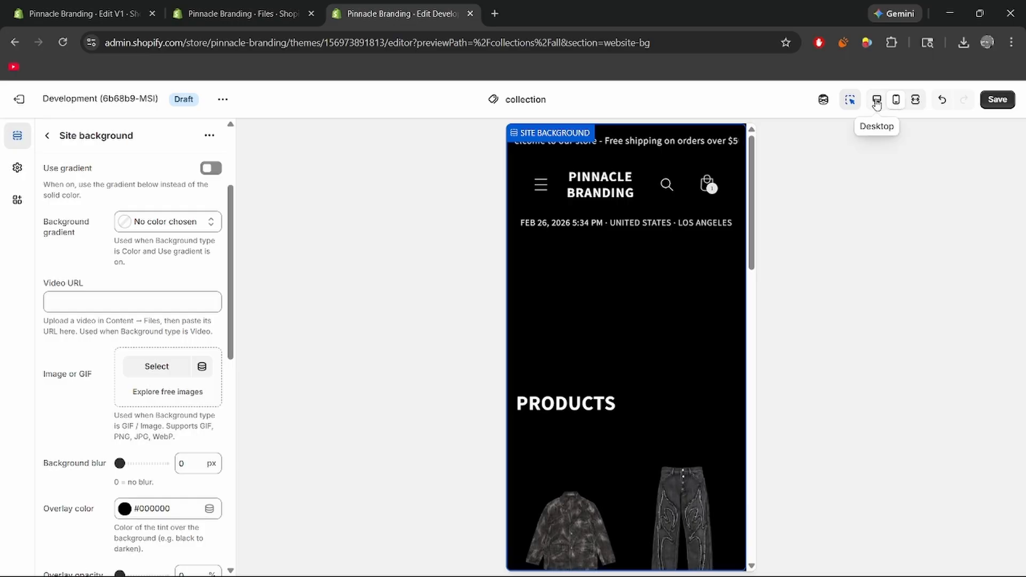
left_click(886, 100)
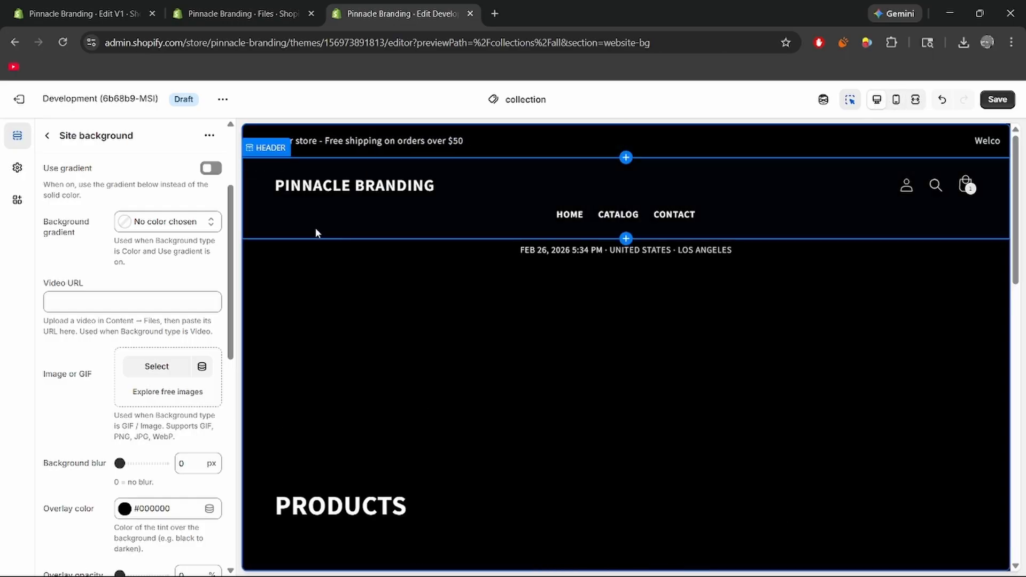
scroll(57, 158, "up", 3)
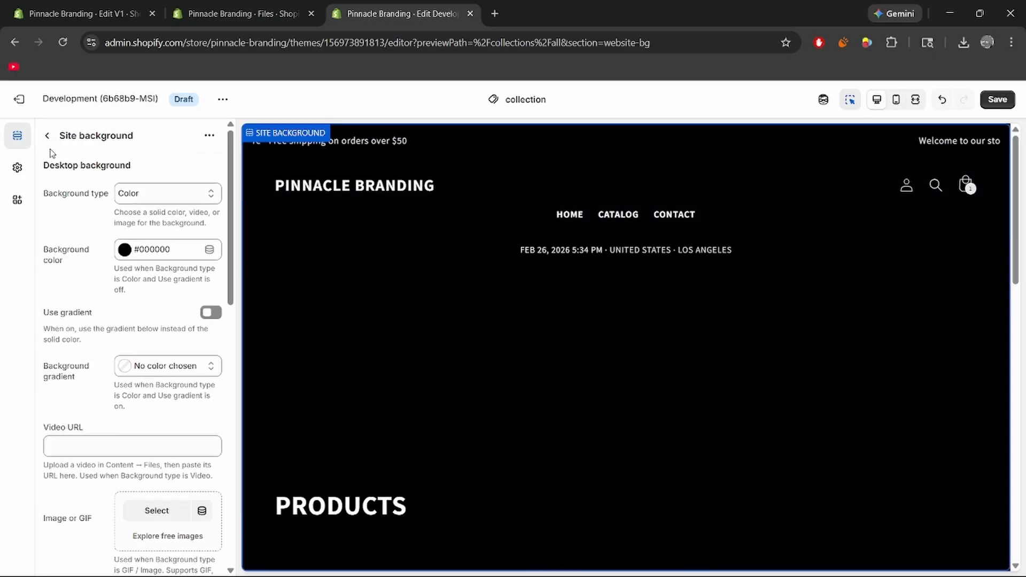
Save the site background changes and review the collection page's Preloader section settings.
left_click(47, 137)
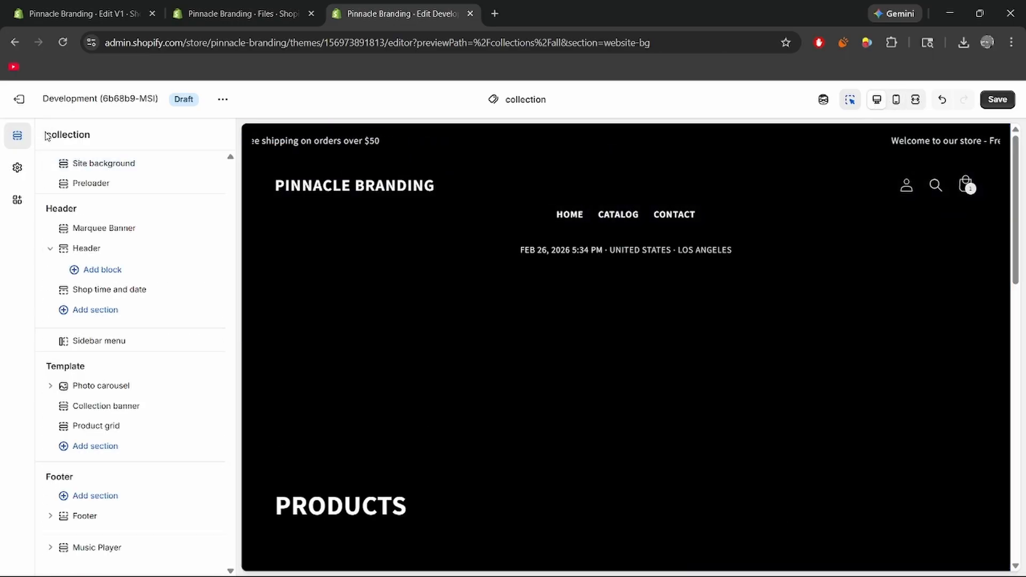
left_click(998, 99)
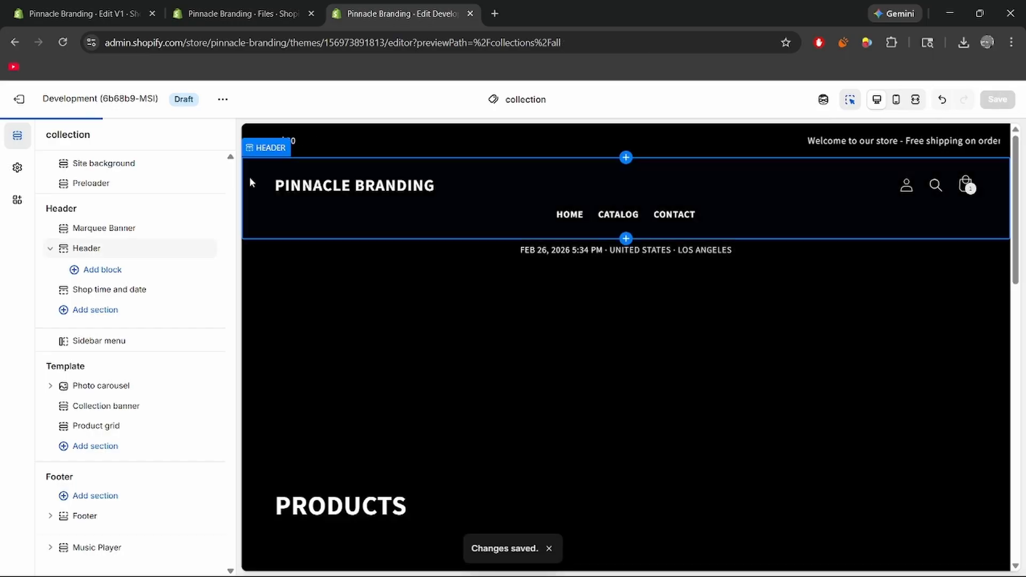
left_click(142, 186)
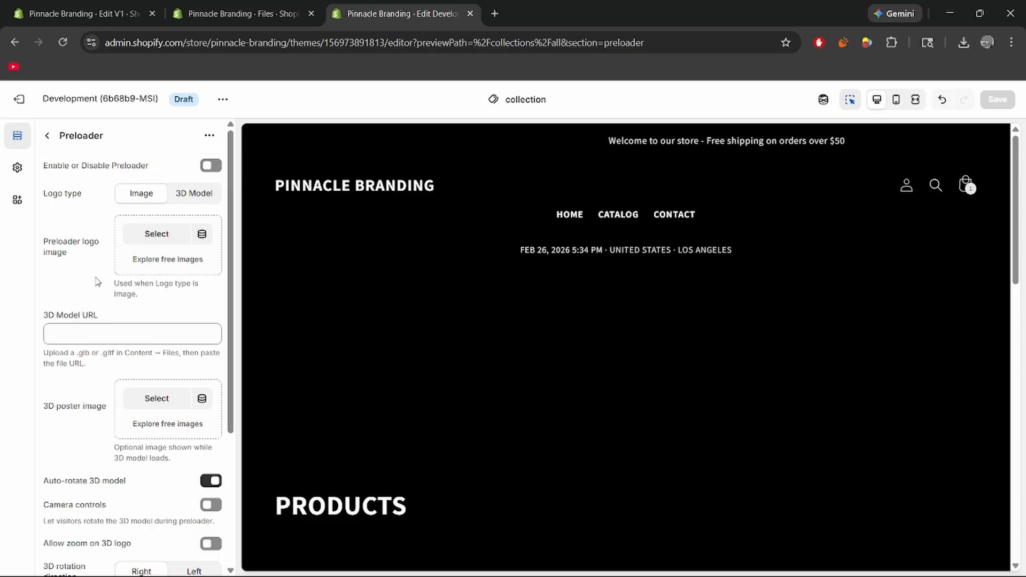
scroll(74, 312, "down", 2)
scroll(74, 312, "up", 2)
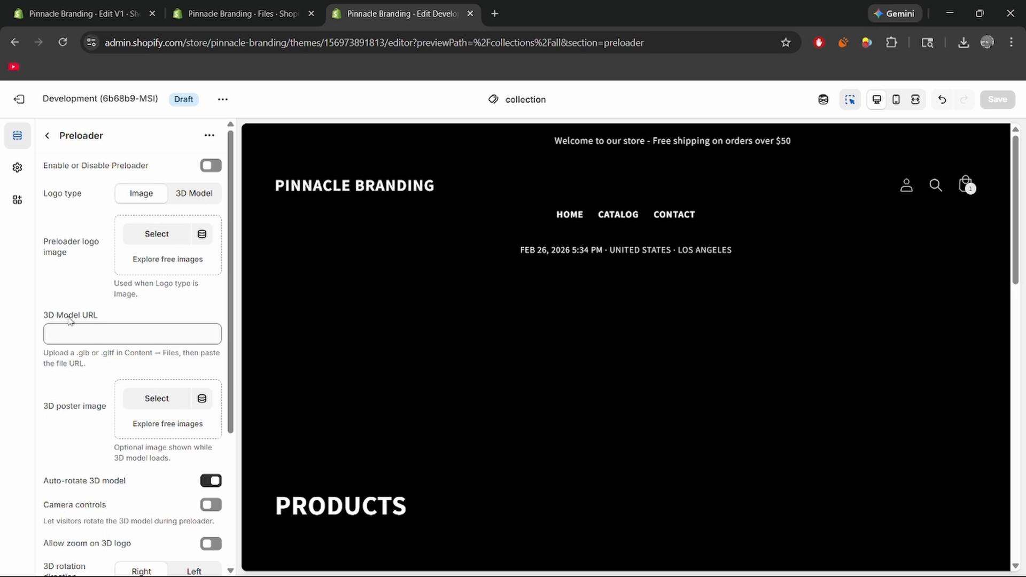
scroll(70, 321, "down", 1)
scroll(70, 322, "up", 1)
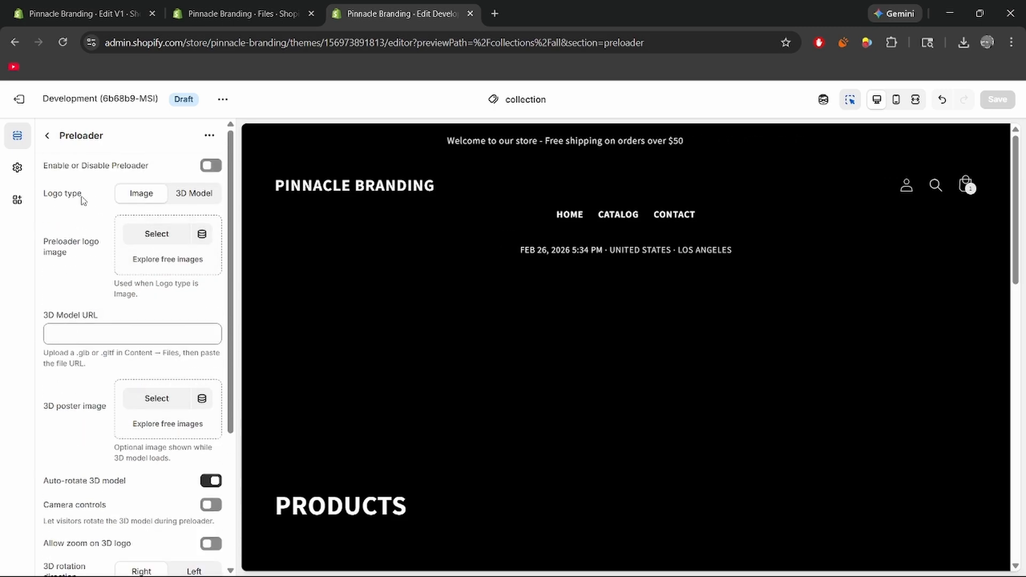
Enable the preloader and choose the Future World GIF 3dgifmaker99928 as its logo image.
left_click(206, 166)
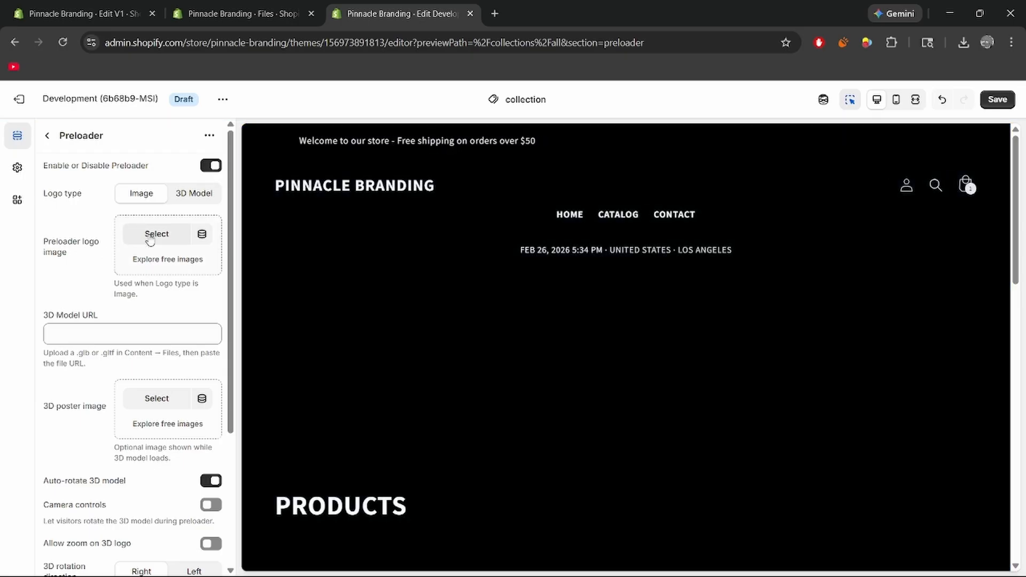
left_click(150, 236)
scroll(436, 347, "down", 3)
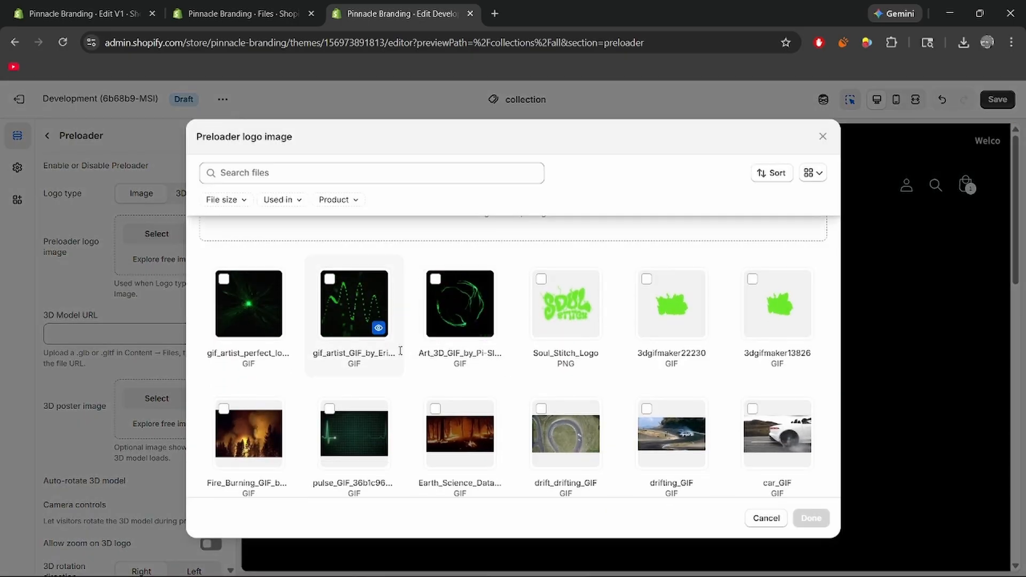
scroll(396, 342, "down", 3)
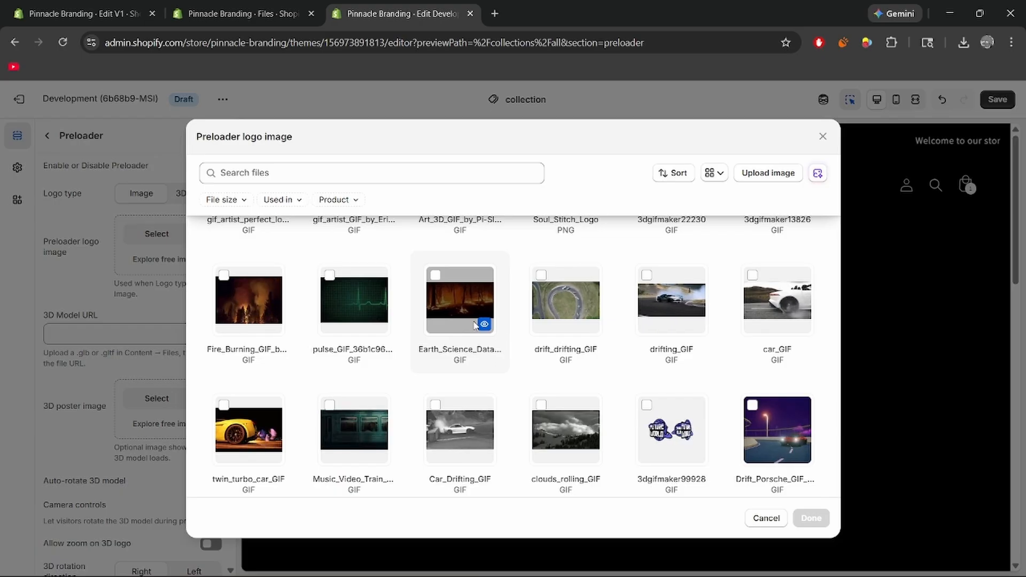
scroll(516, 361, "down", 3)
scroll(374, 332, "down", 3)
scroll(353, 326, "up", 3)
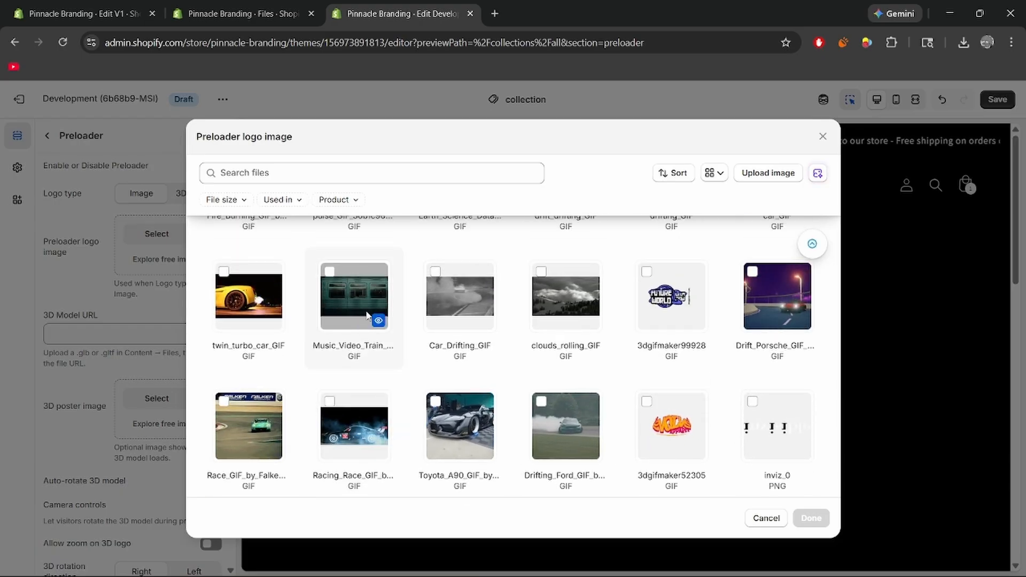
scroll(476, 294, "up", 2)
left_click(679, 374)
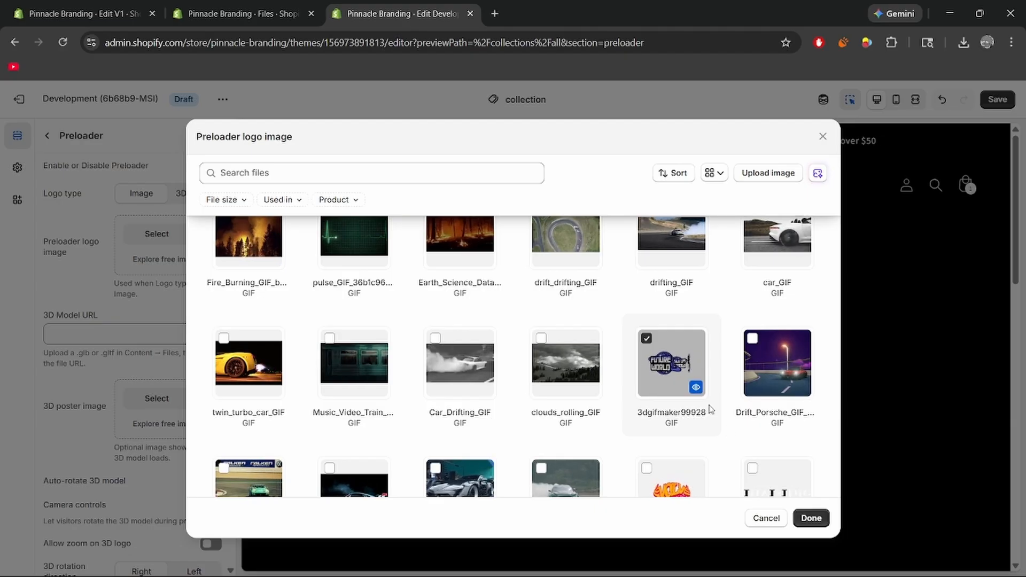
left_click(812, 519)
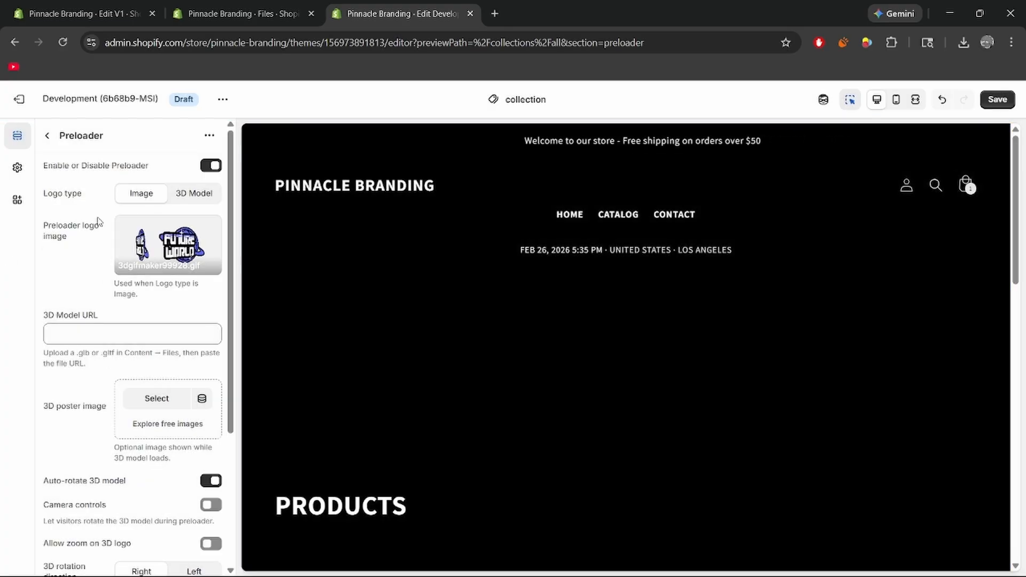
Set the preloader background color to black (#000000).
scroll(99, 221, "down", 2)
scroll(99, 220, "down", 2)
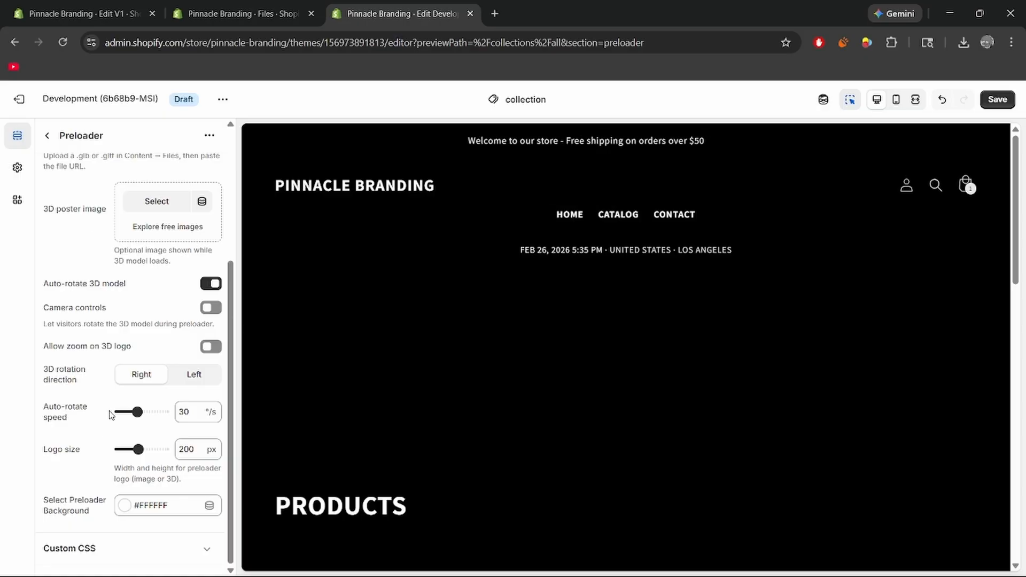
left_click(126, 506)
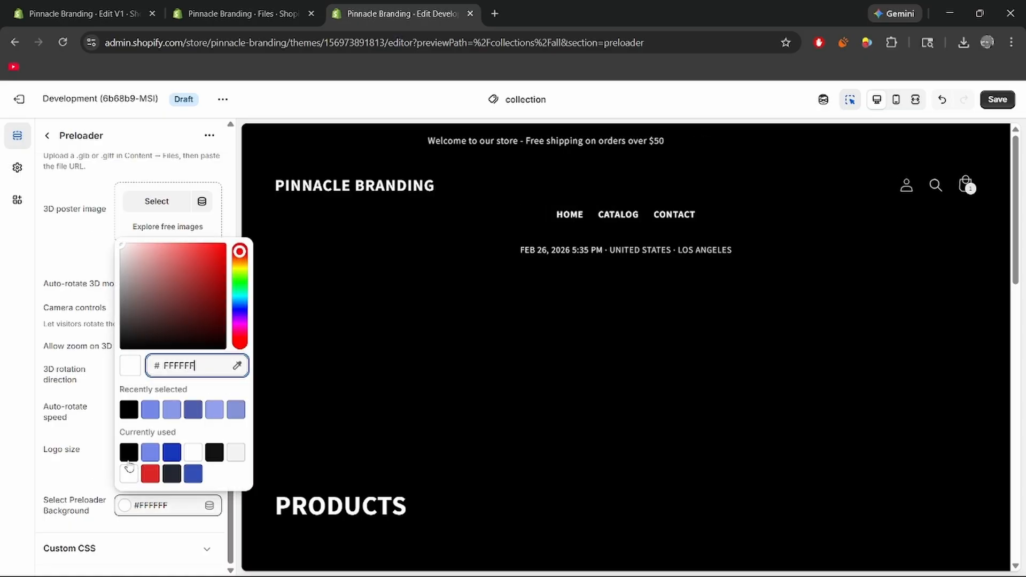
left_click(129, 410)
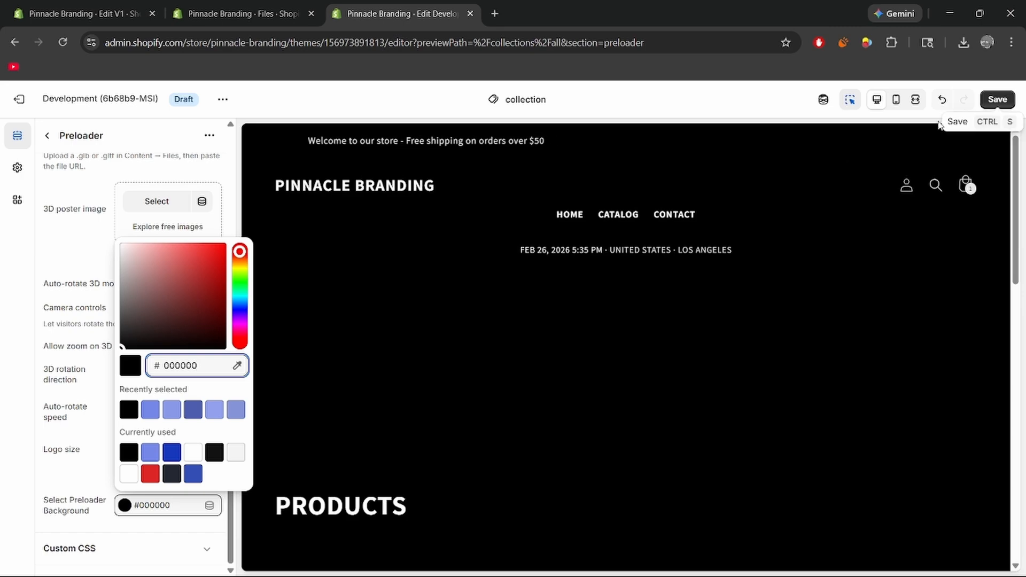
left_click(219, 171)
Check the preloader in the preview by visiting the Camo Blazer product page and returning to the catalog.
scroll(353, 240, "down", 5)
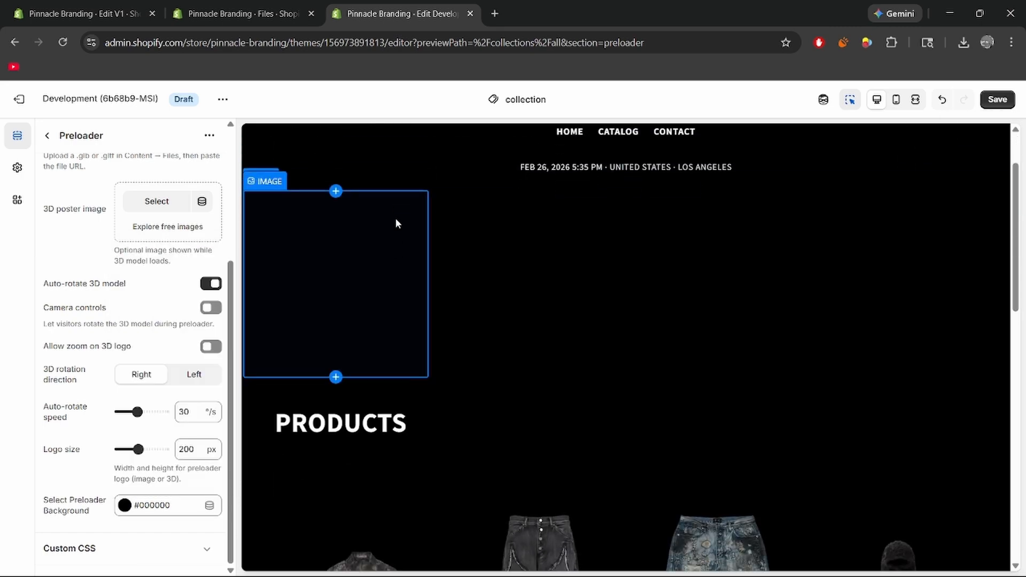
scroll(353, 299, "down", 3)
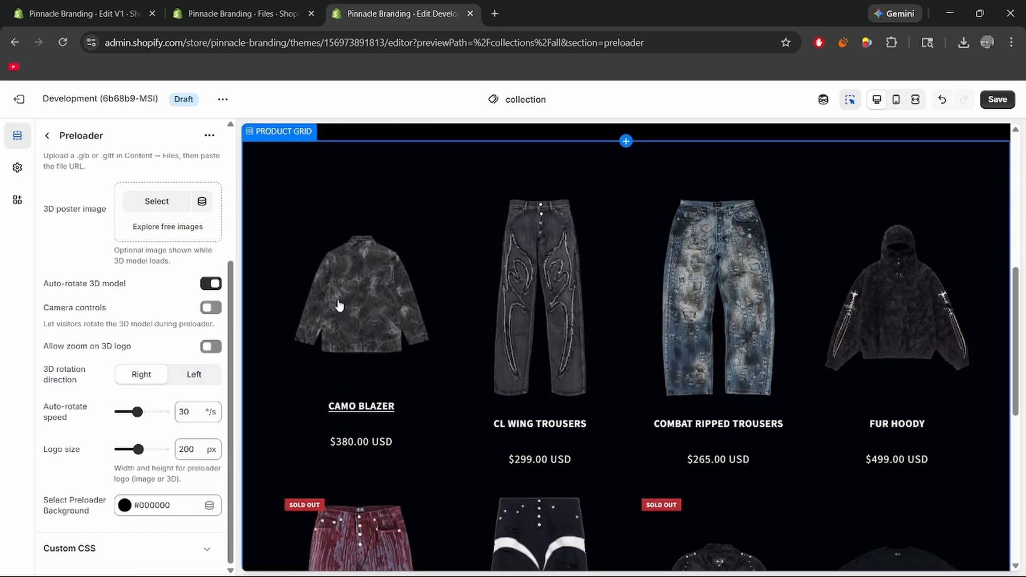
left_click(346, 342)
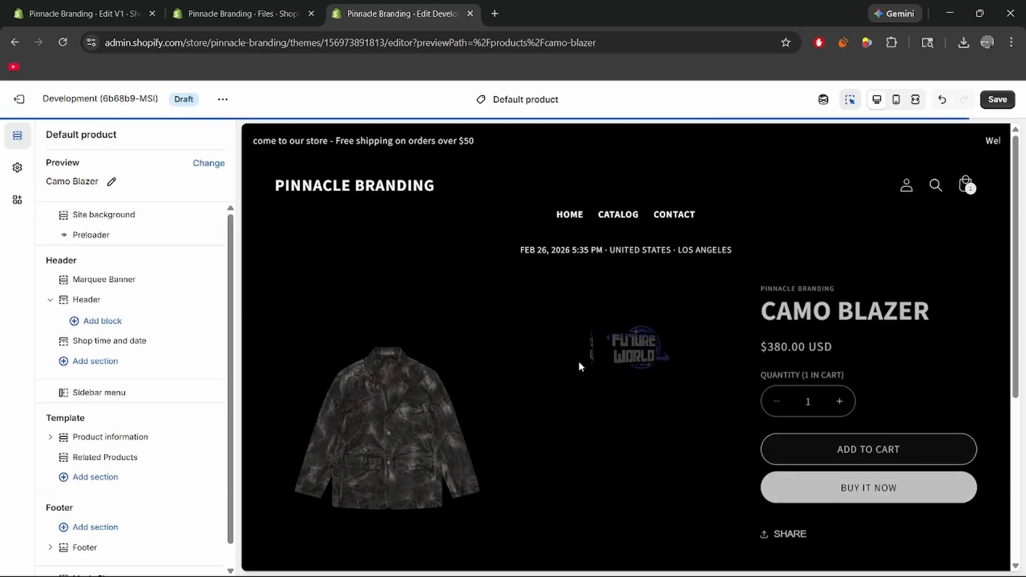
scroll(415, 335, "down", 1)
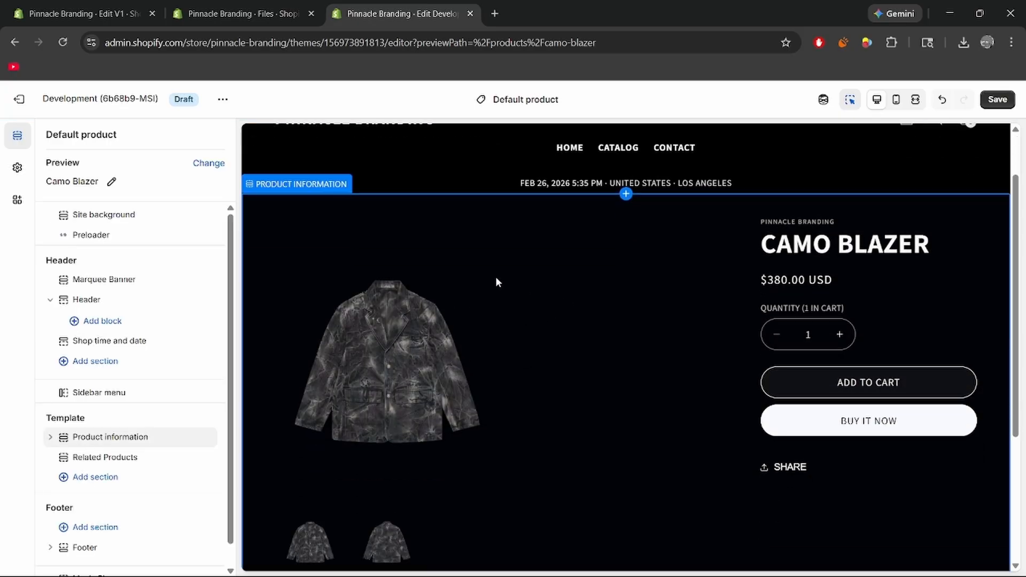
scroll(496, 280, "down", 3)
scroll(469, 282, "up", 4)
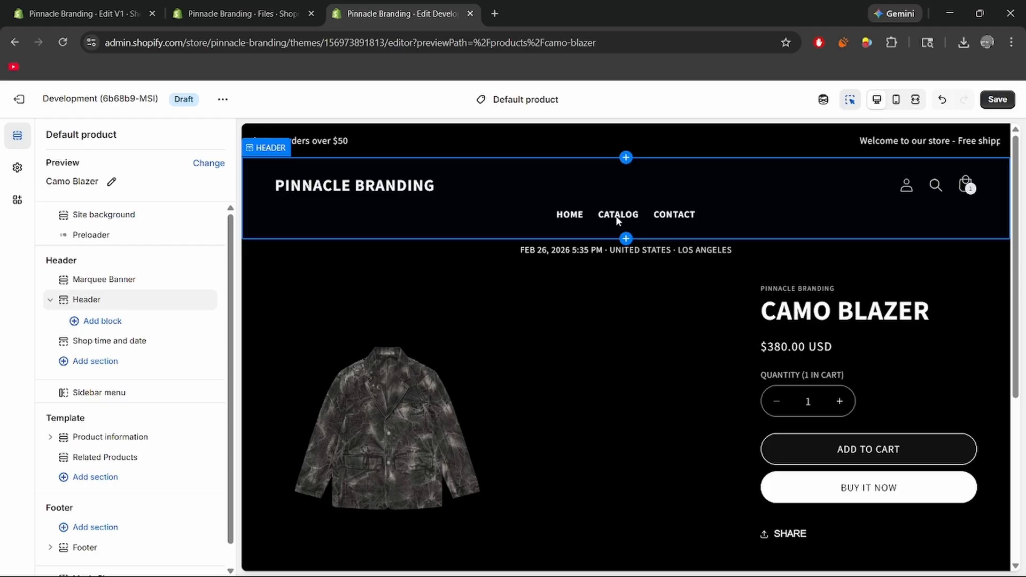
left_click(618, 217)
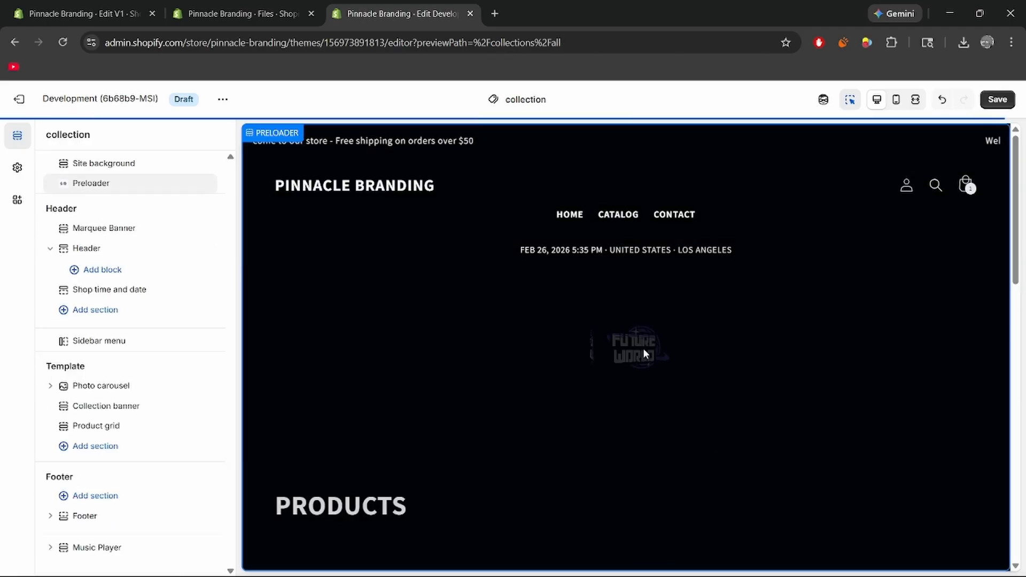
Save the preloader changes and open the Marquee Banner section's settings.
left_click(998, 99)
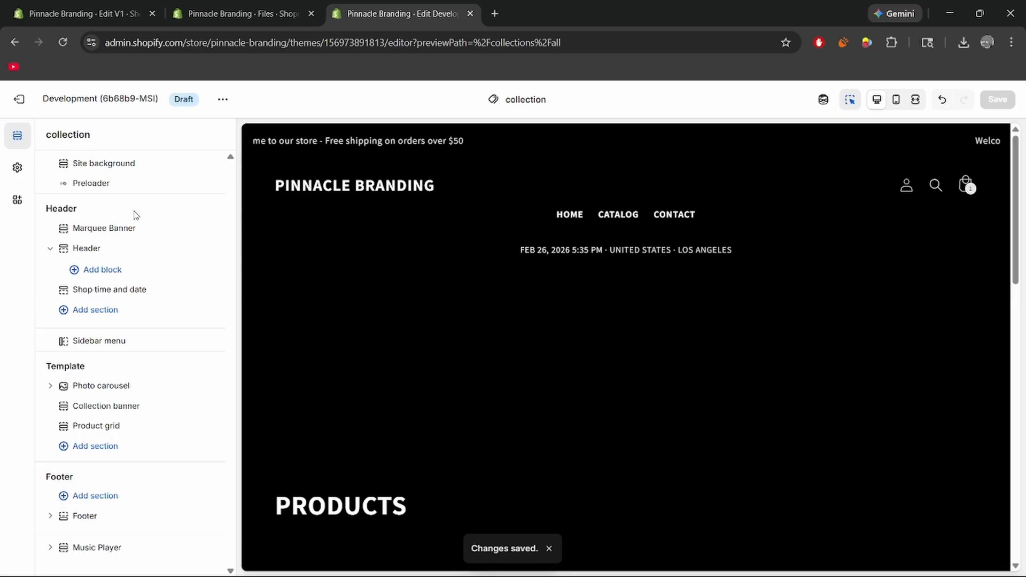
left_click(107, 228)
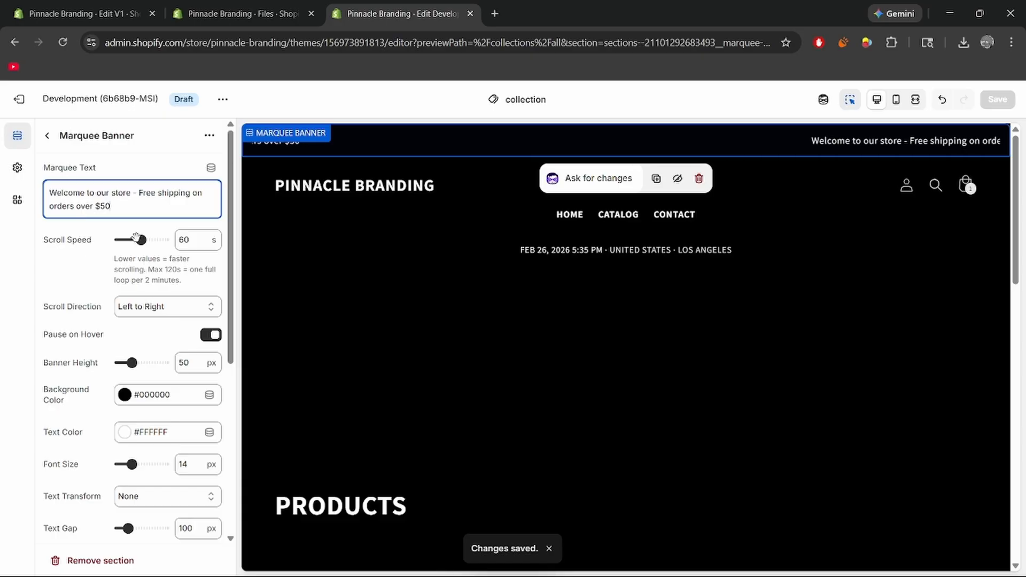
Try a scroll speed of 3 s on the marquee banner and restore it to 60 s.
left_click_drag(137, 238, 118, 240)
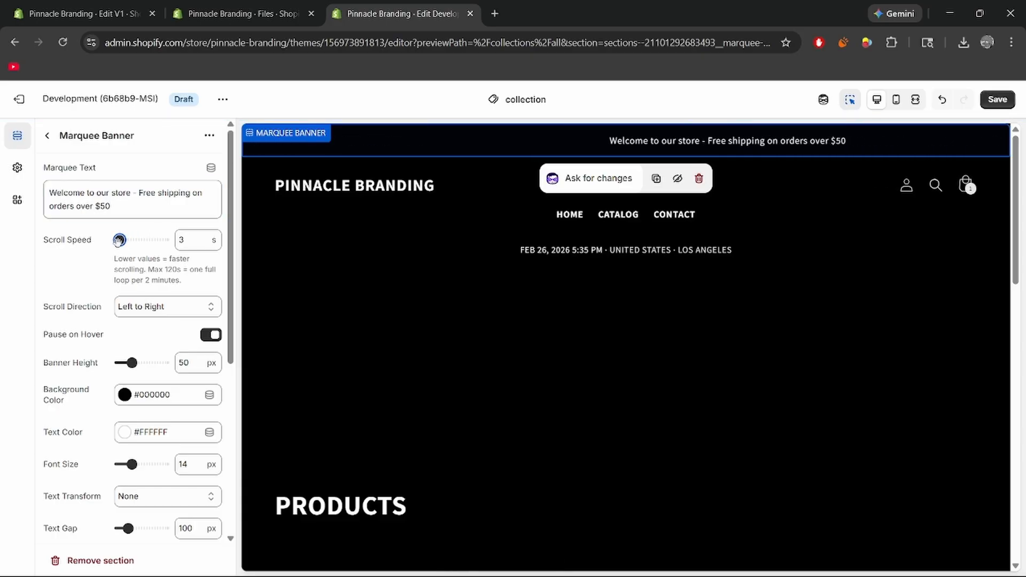
left_click_drag(141, 241, 176, 237)
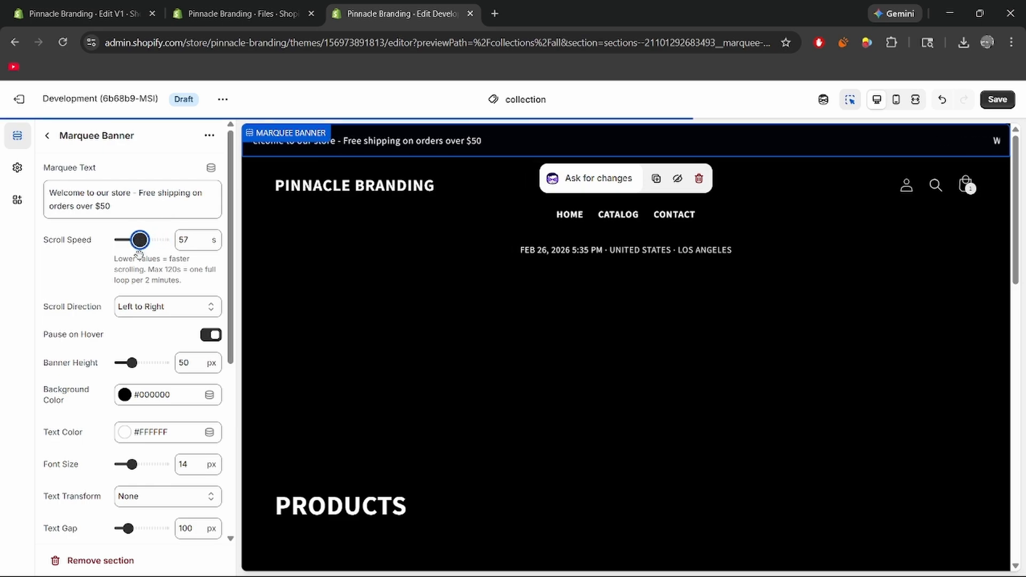
left_click_drag(139, 253, 141, 251)
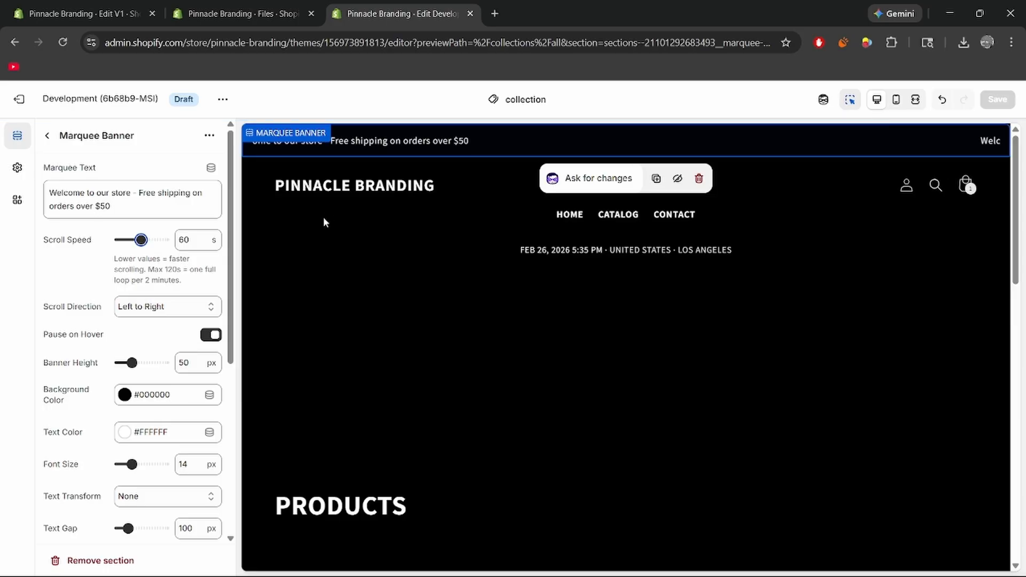
Try the Right to Left scroll direction on the marquee and switch it back to Left to Right.
left_click(155, 309)
left_click(155, 343)
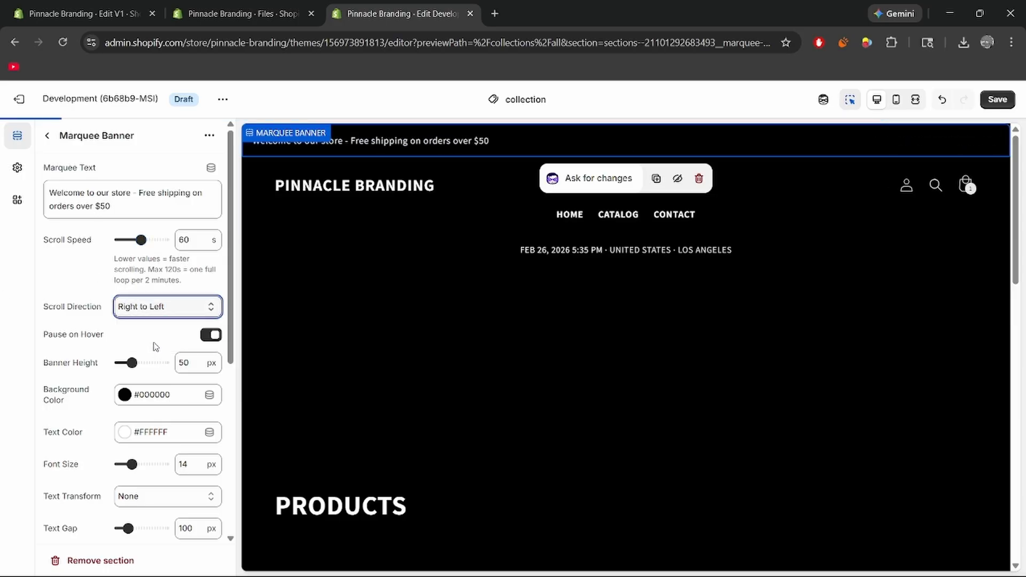
left_click(156, 317)
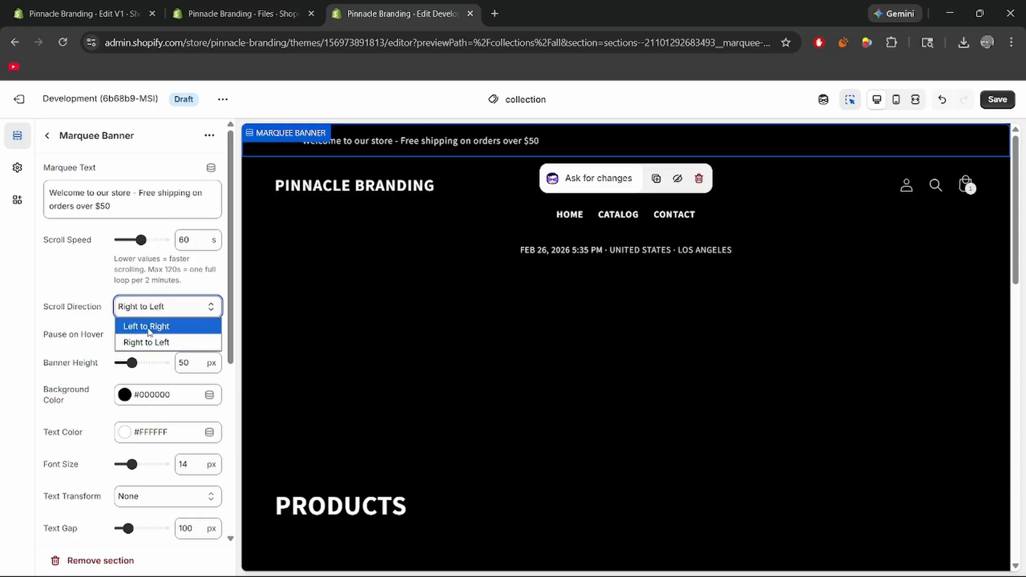
left_click(136, 325)
Turn the marquee's Pause on Hover option off and back on.
scroll(73, 292, "down", 1)
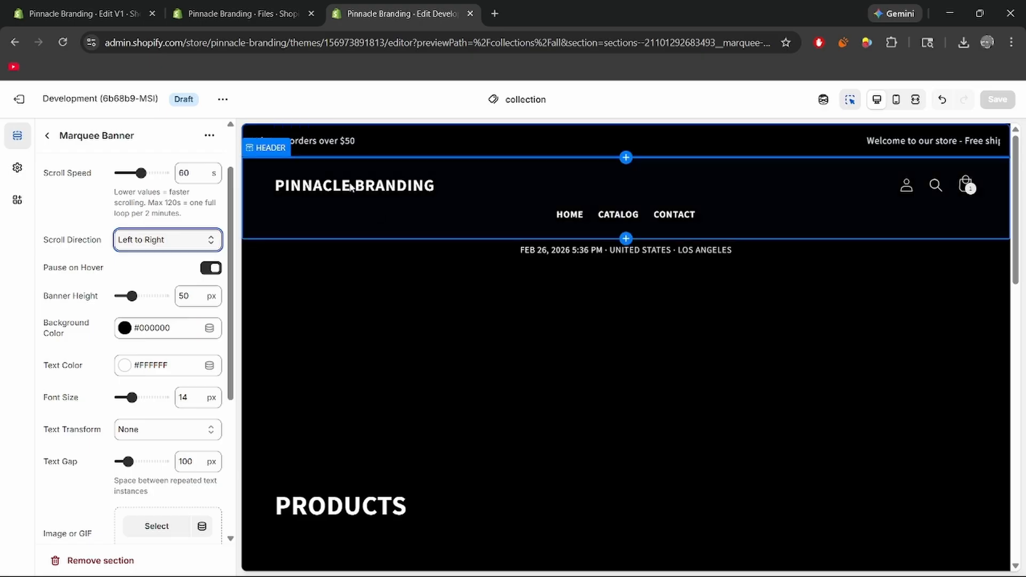
left_click(383, 142)
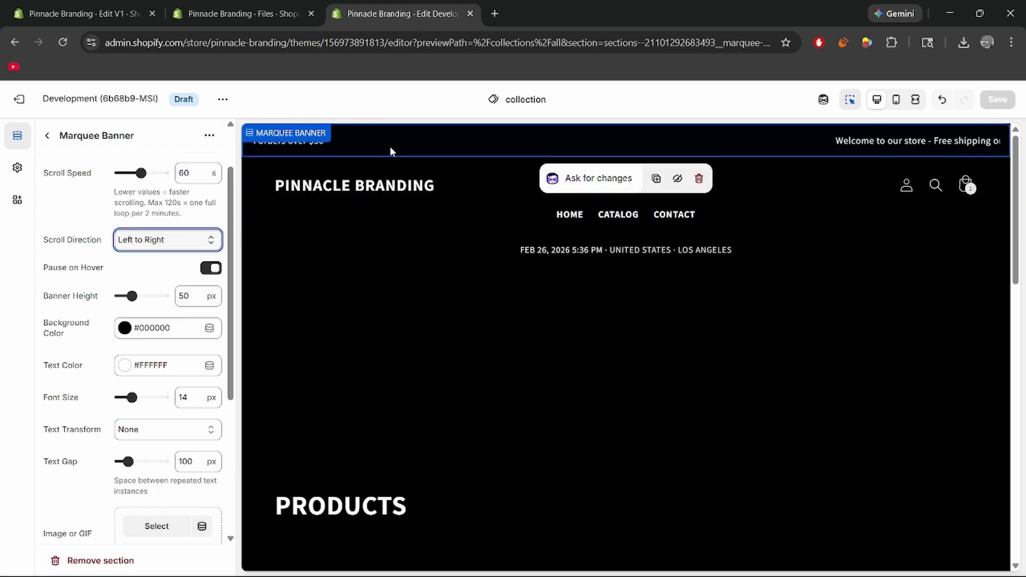
left_click(210, 270)
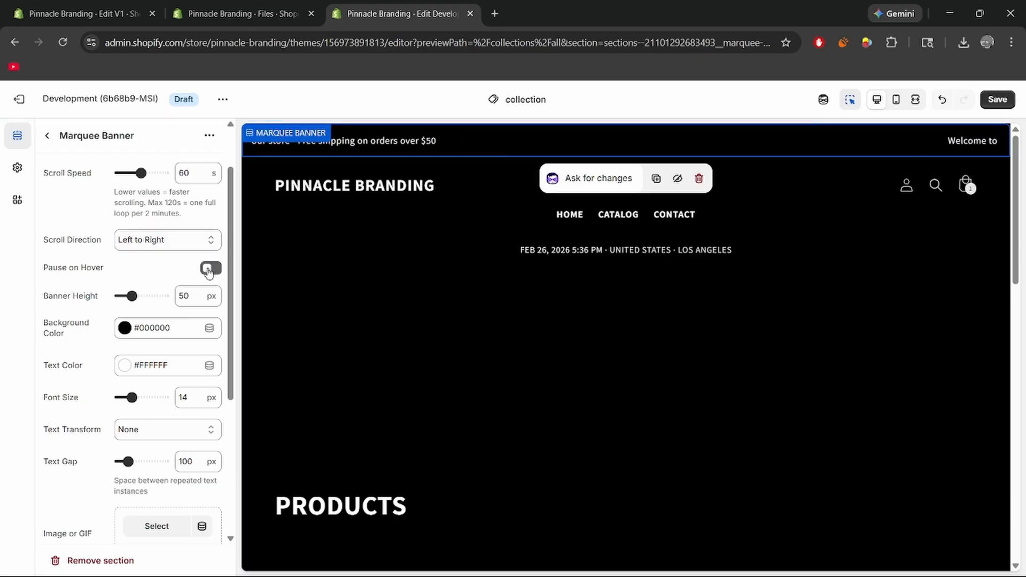
left_click(209, 269)
Set the marquee banner's height to 30 px and its background color to red (#DC2626).
mouse_move(132, 296)
left_mouse_down()
mouse_move(158, 296)
mouse_move(119, 296)
left_mouse_up()
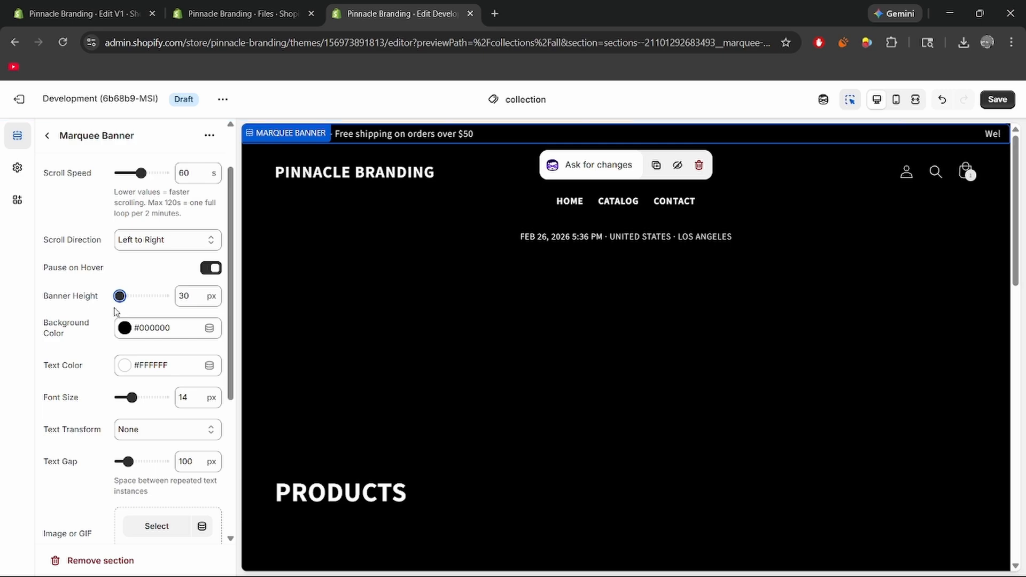
scroll(70, 276, "down", 1)
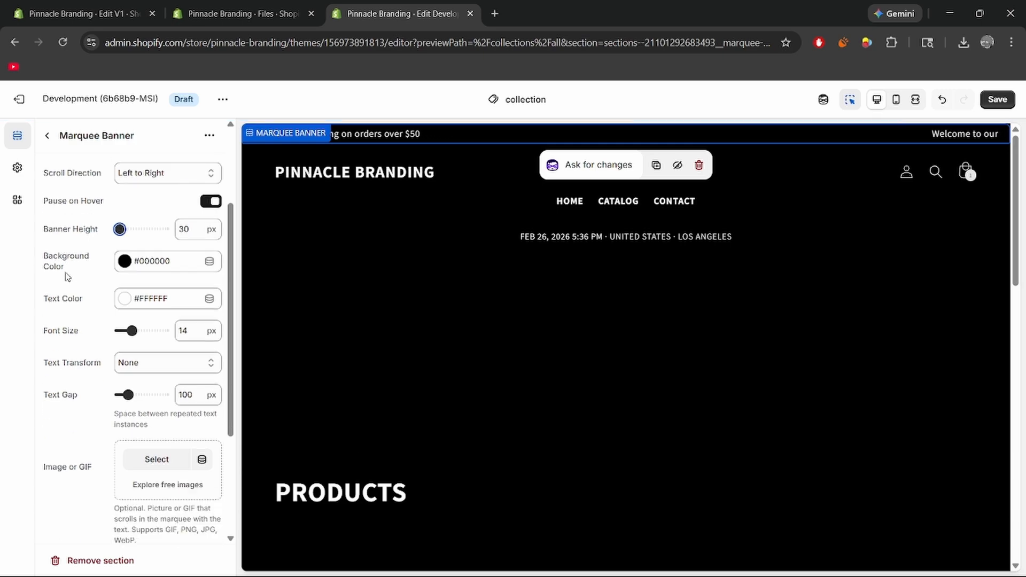
left_click(148, 263)
left_click(167, 298)
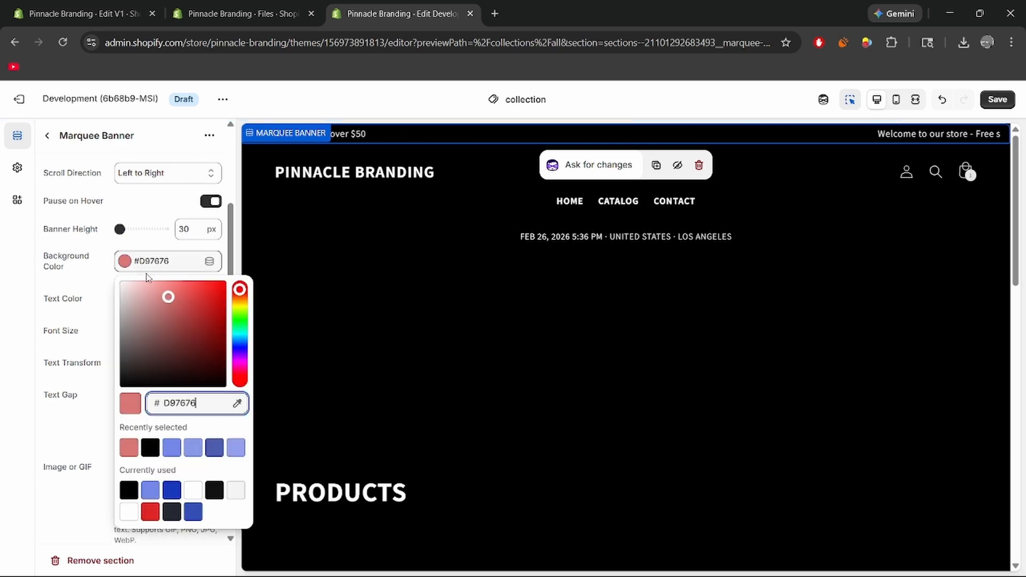
left_click(134, 261)
left_click(140, 274)
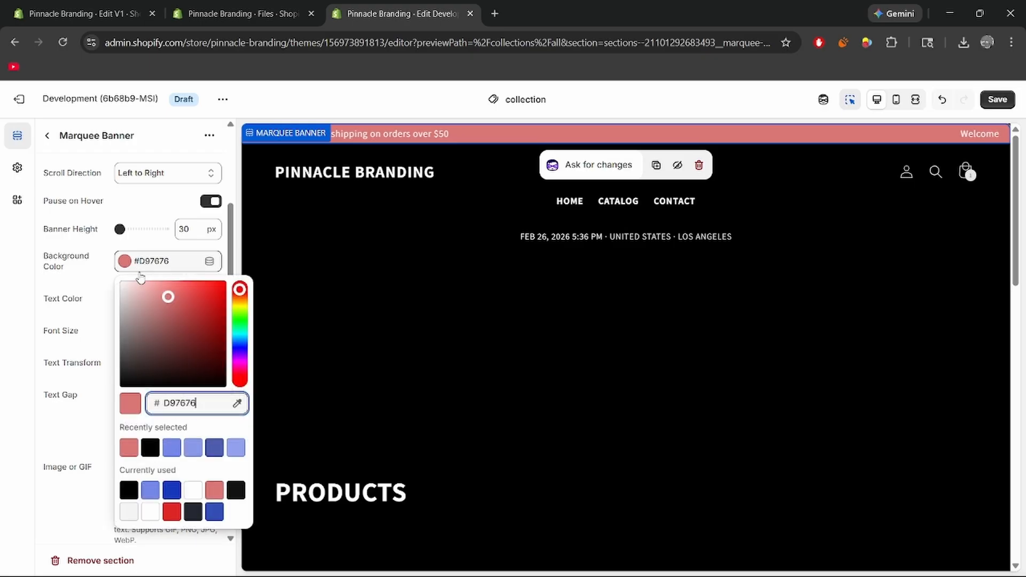
left_click(172, 513)
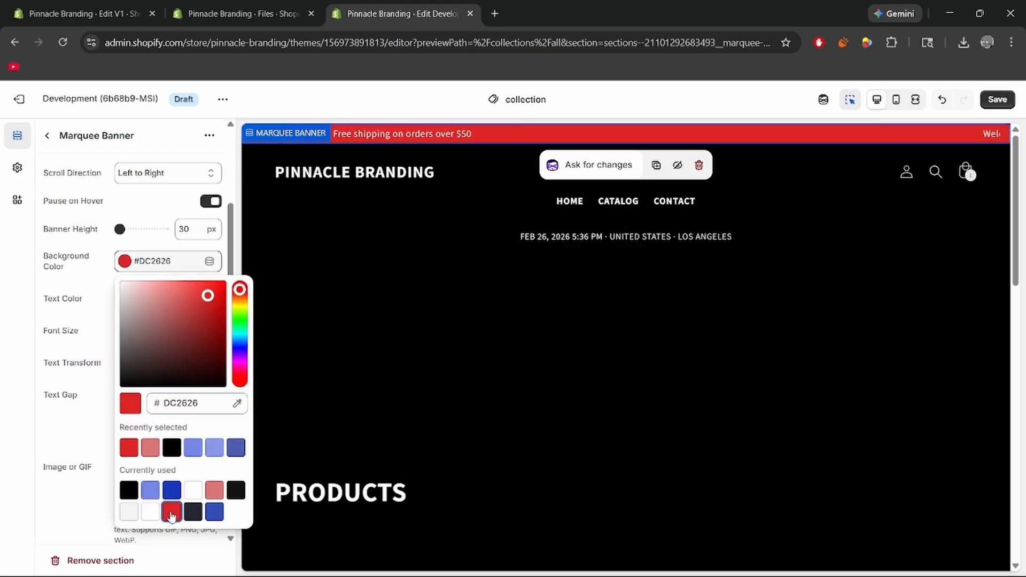
Try white (#FFFFFF) as the marquee banner's background color and set it to black (#000000).
left_click_drag(165, 340, 105, 263)
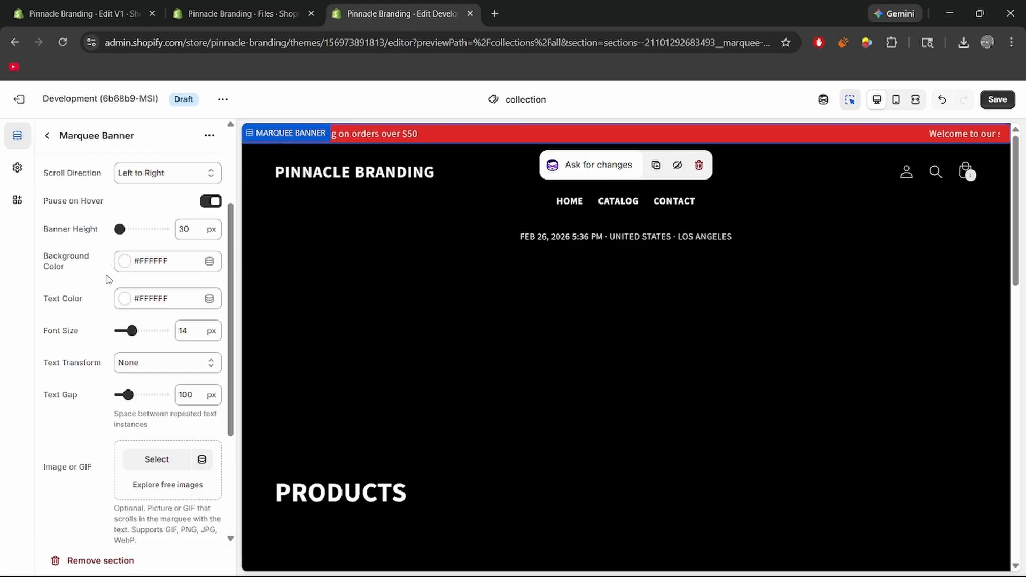
left_click(160, 267)
left_click_drag(156, 301, 108, 398)
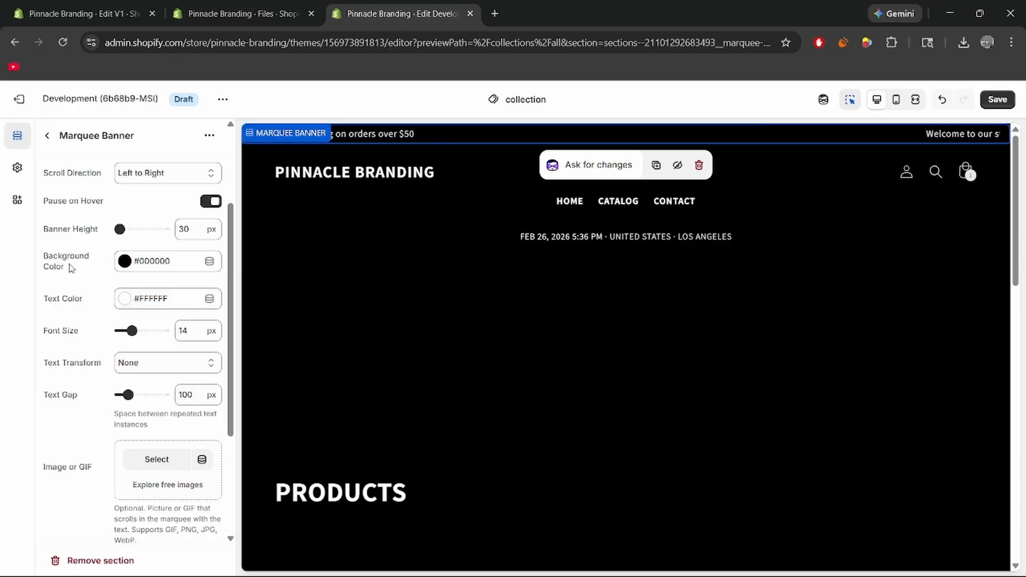
Check the marquee's Text Transform options and keep None.
scroll(130, 276, "down", 1)
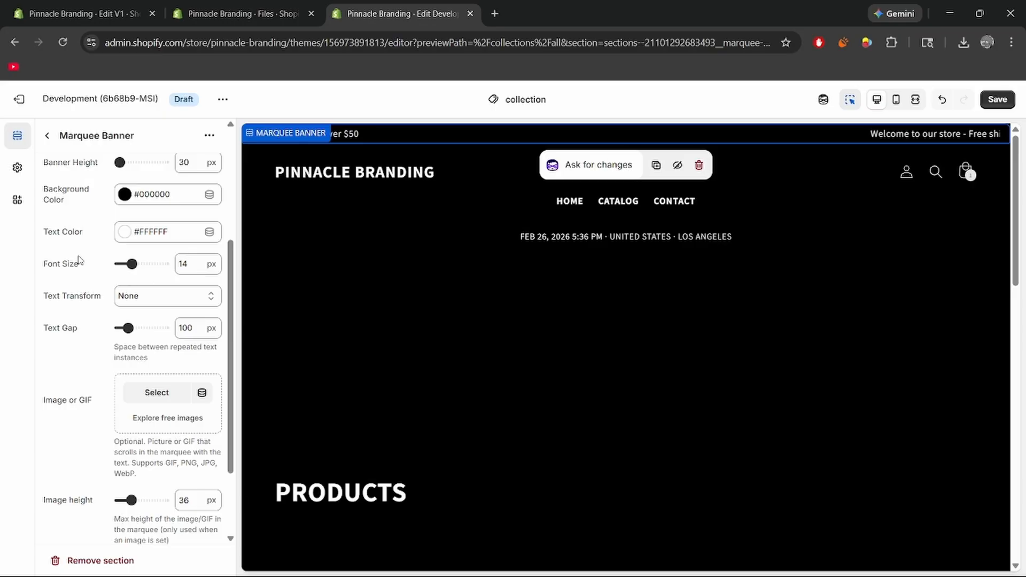
scroll(80, 260, "down", 1)
left_click(161, 229)
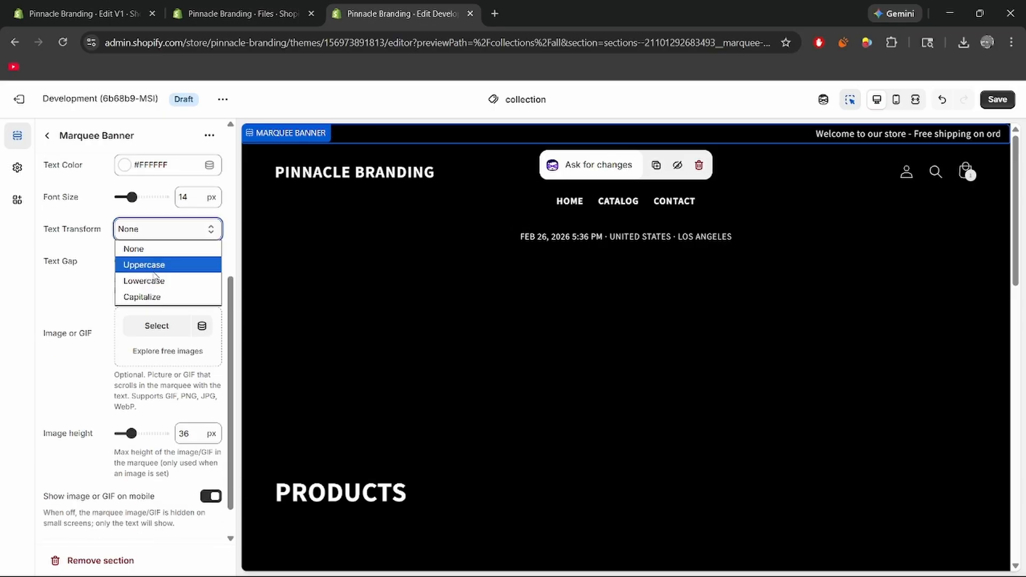
left_click(131, 249)
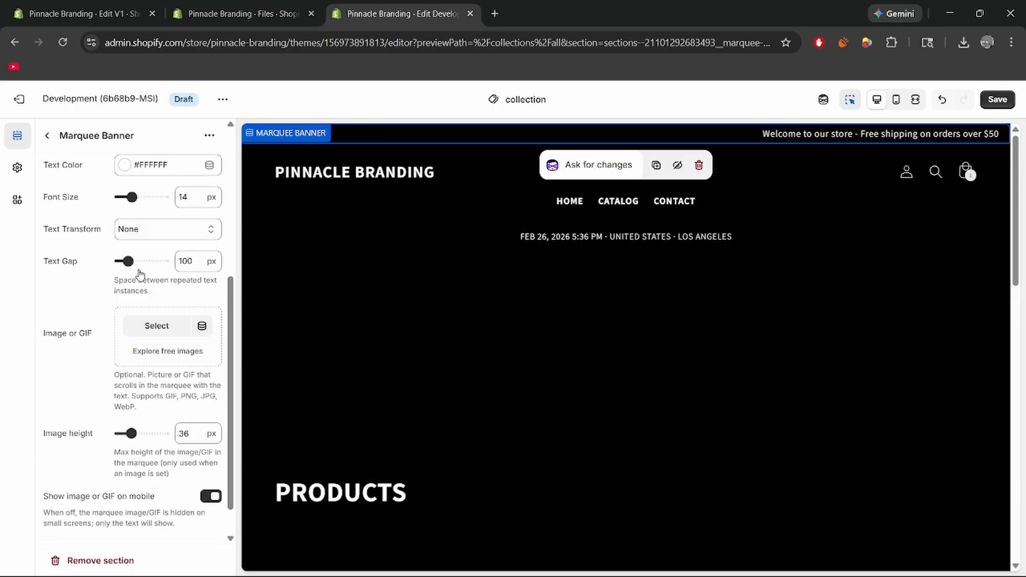
Add the Future World GIF (3dgifmaker99928.gif) from the store files as the marquee banner's scrolling image.
scroll(141, 274, "down", 1)
left_click(157, 286)
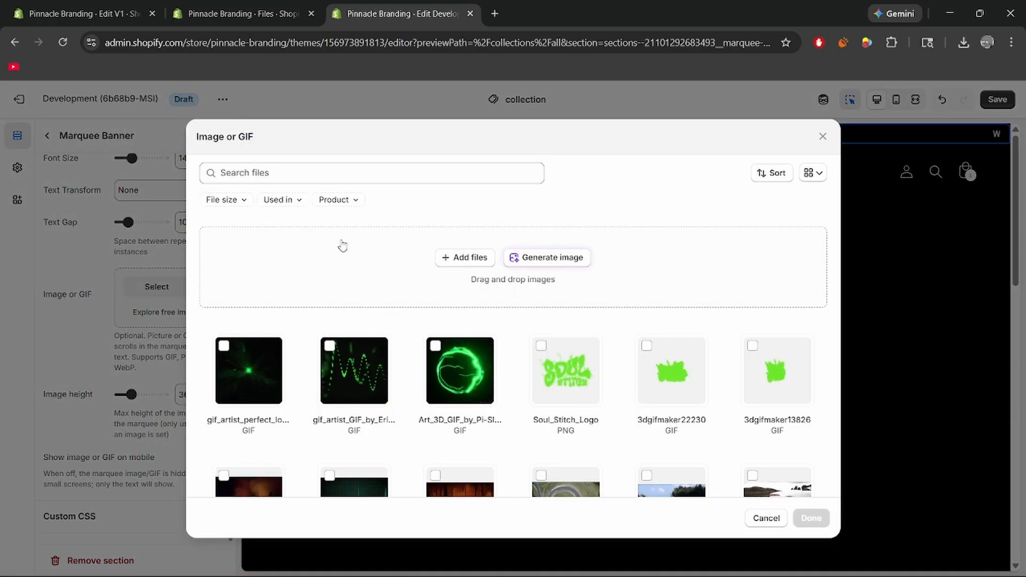
scroll(343, 246, "down", 3)
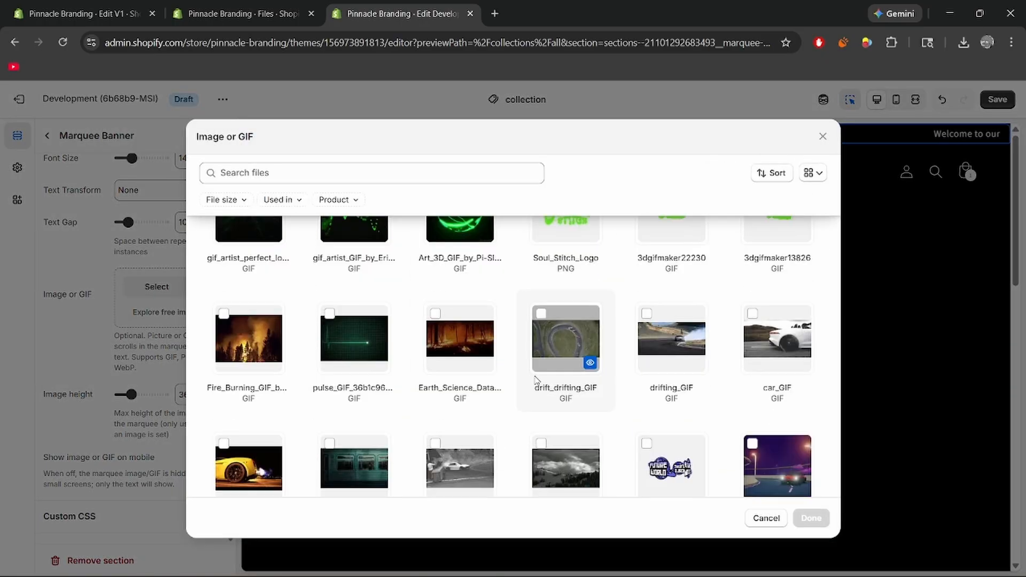
scroll(536, 379, "down", 1)
left_click(668, 427)
left_click(811, 518)
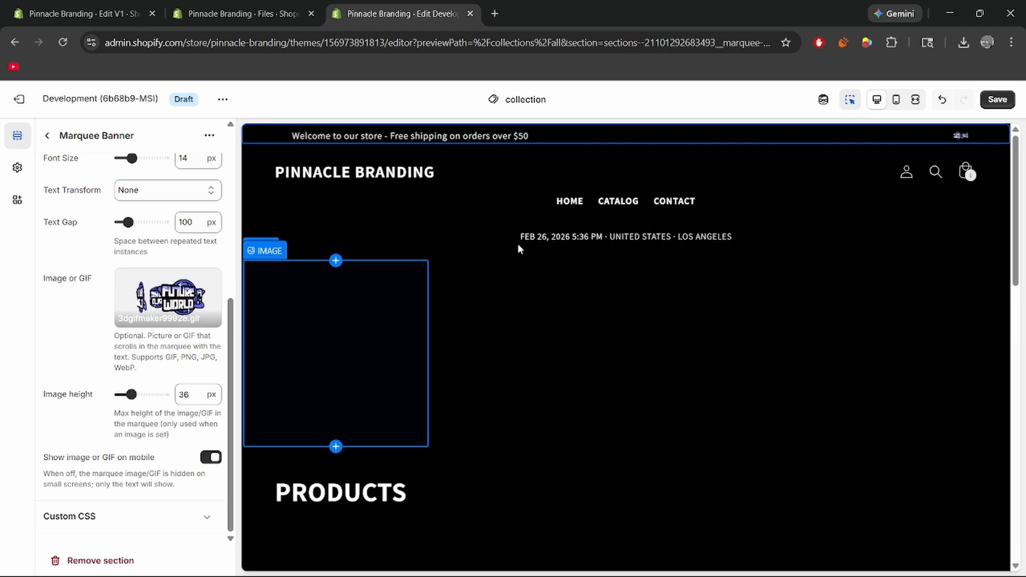
Set the marquee's image height to 34 px and the banner height to 40 px.
left_click(935, 143)
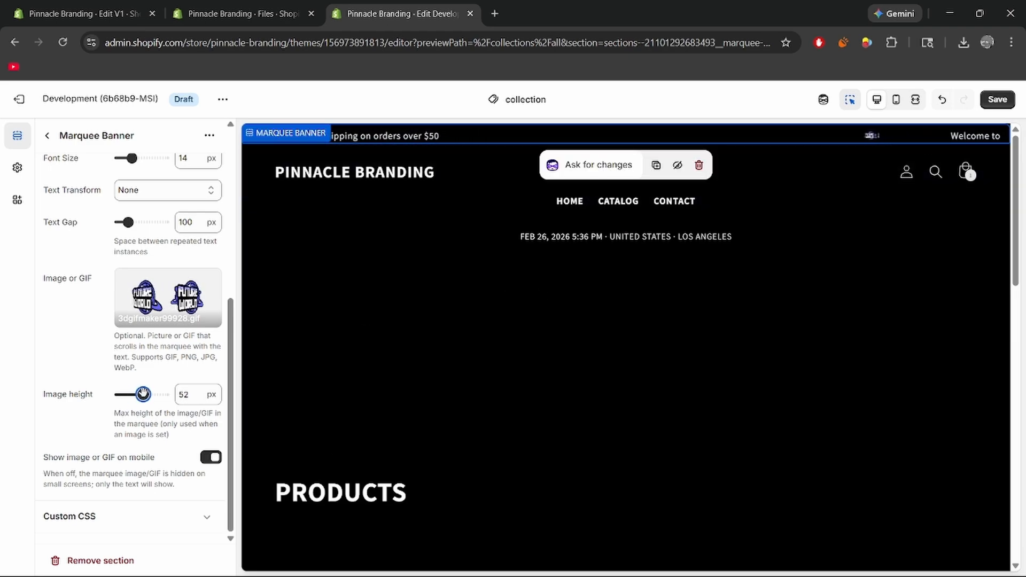
left_click_drag(140, 398, 129, 395)
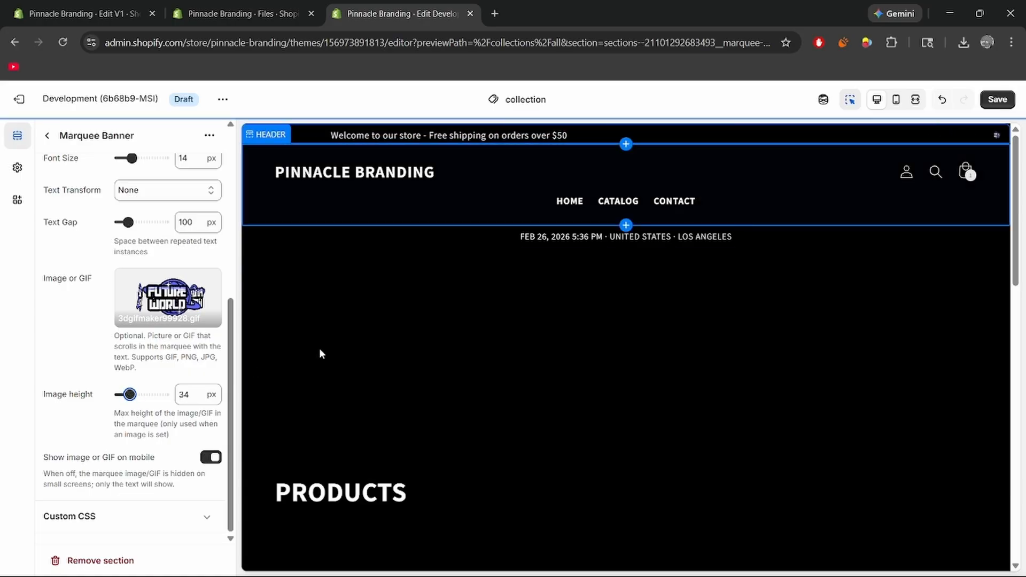
scroll(70, 309, "up", 5)
scroll(75, 283, "up", 1)
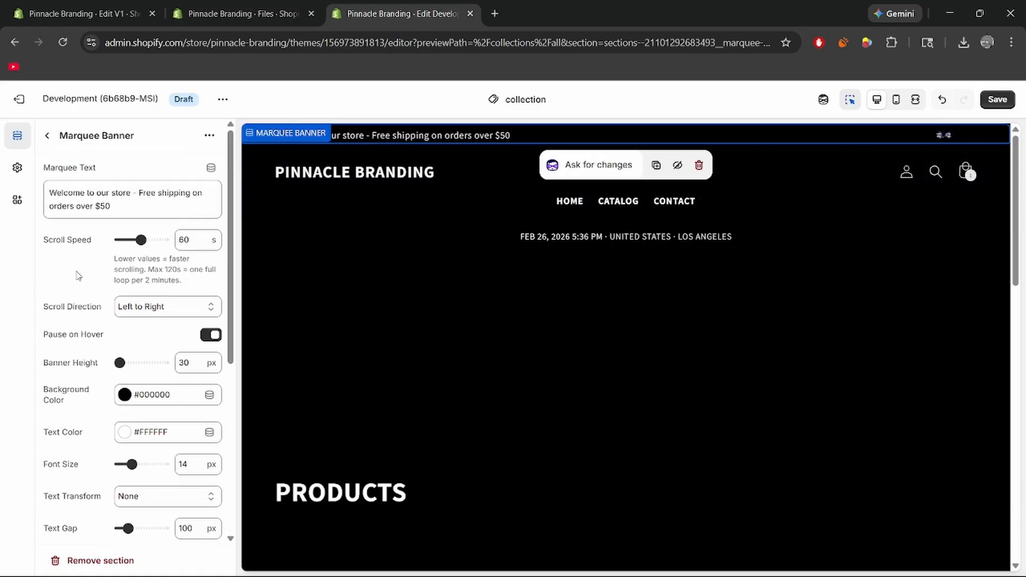
scroll(59, 306, "down", 1)
left_click_drag(120, 296, 126, 295)
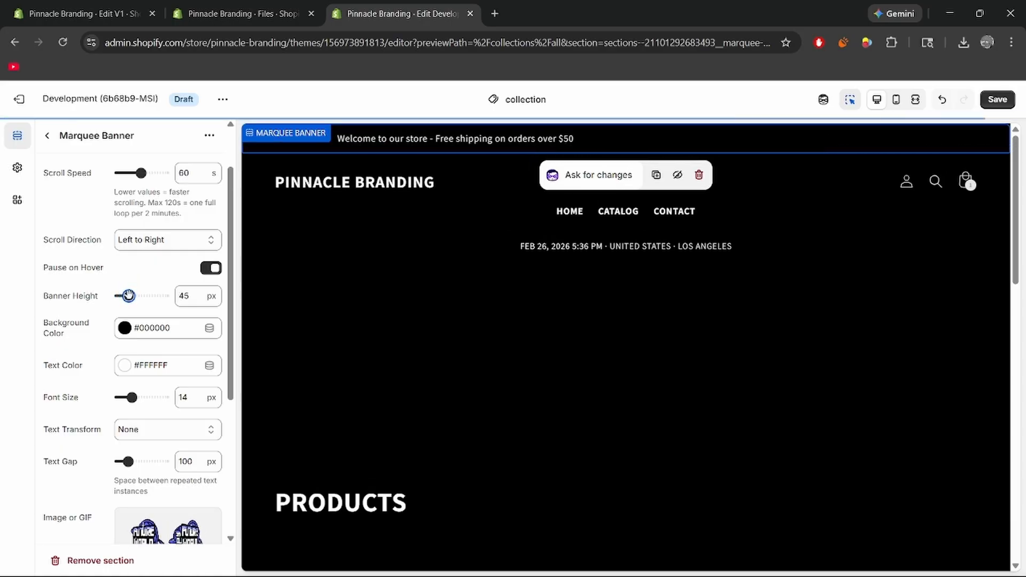
Try a marquee image height of 28 px, set it to 36 px, and return to the section list.
scroll(85, 297, "down", 4)
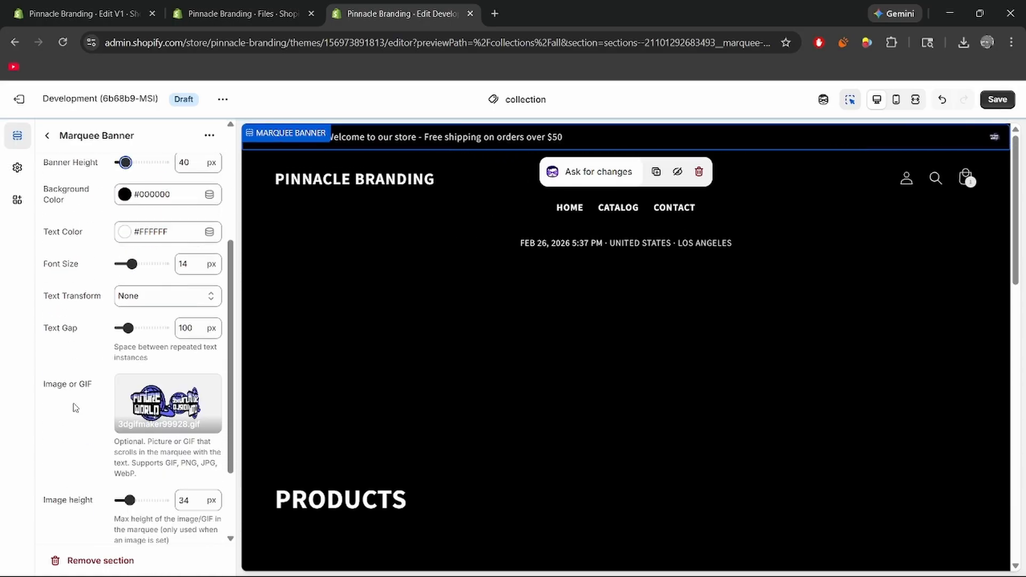
left_click_drag(127, 434, 124, 434)
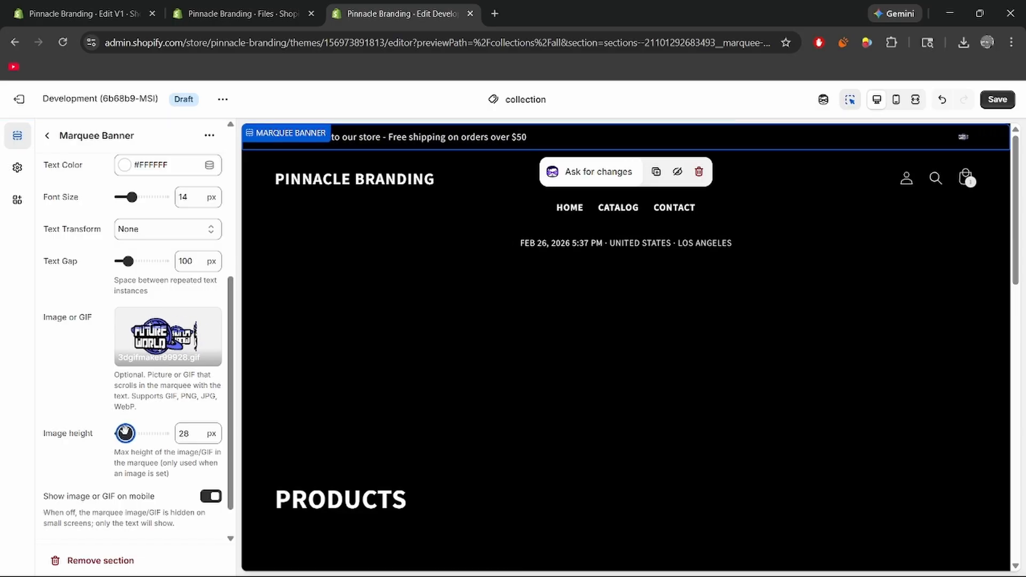
left_click_drag(124, 433, 131, 434)
scroll(175, 460, "down", 1)
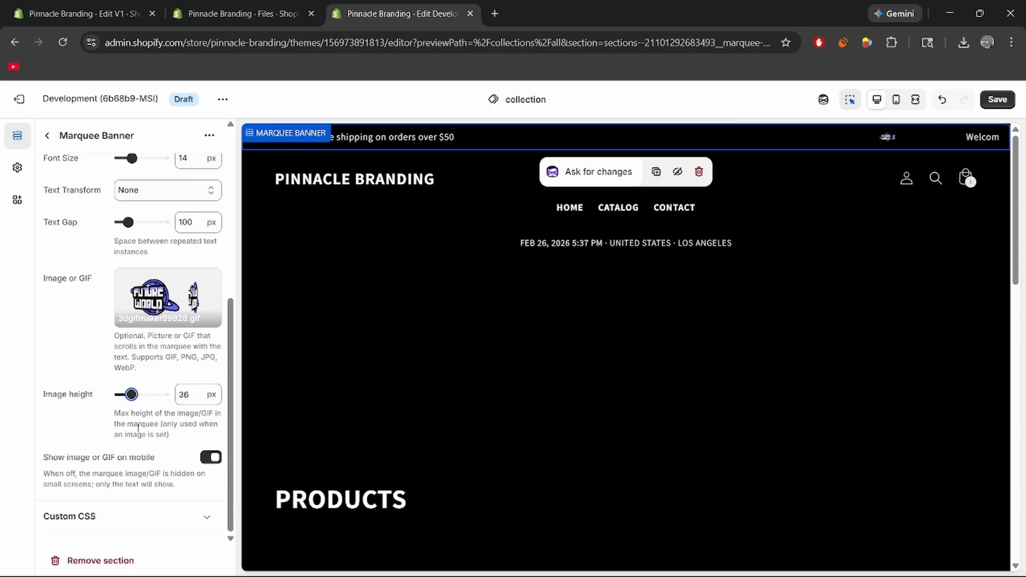
scroll(69, 240, "up", 6)
left_click(47, 135)
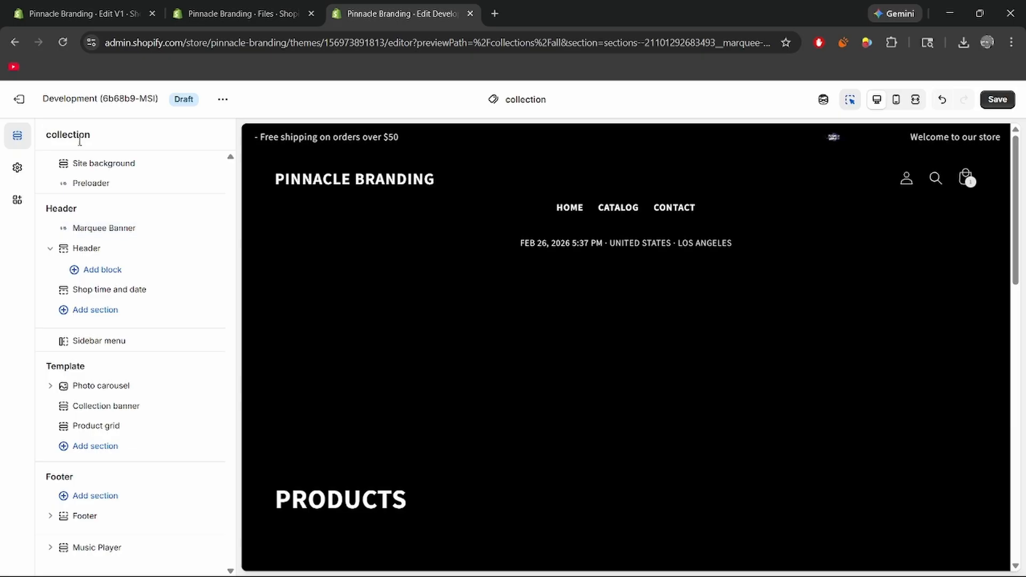
Replace the header's menu with the TEST menu and set the desktop menu font size to 16 px.
left_click_drag(138, 290, 131, 281)
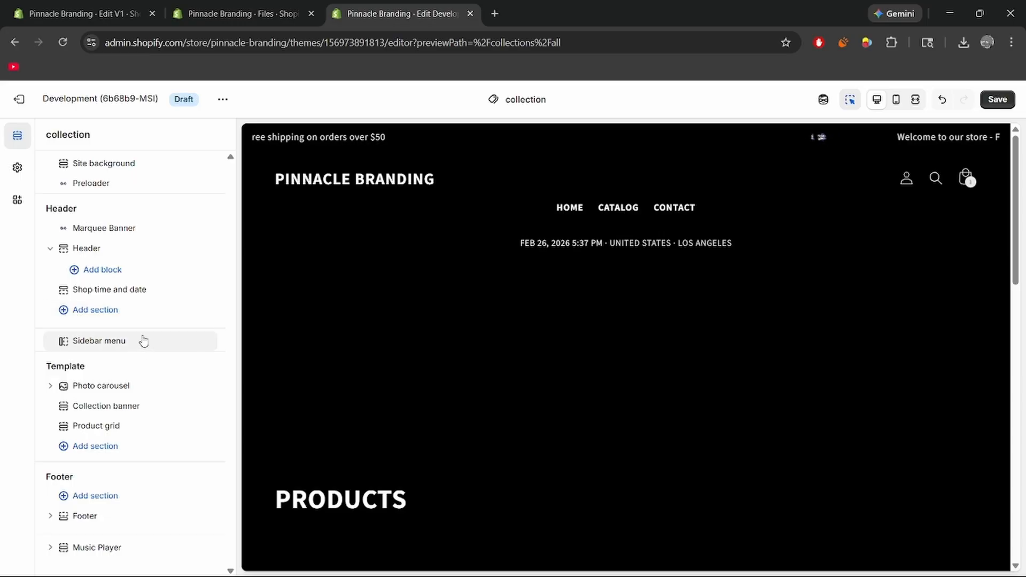
left_click(140, 249)
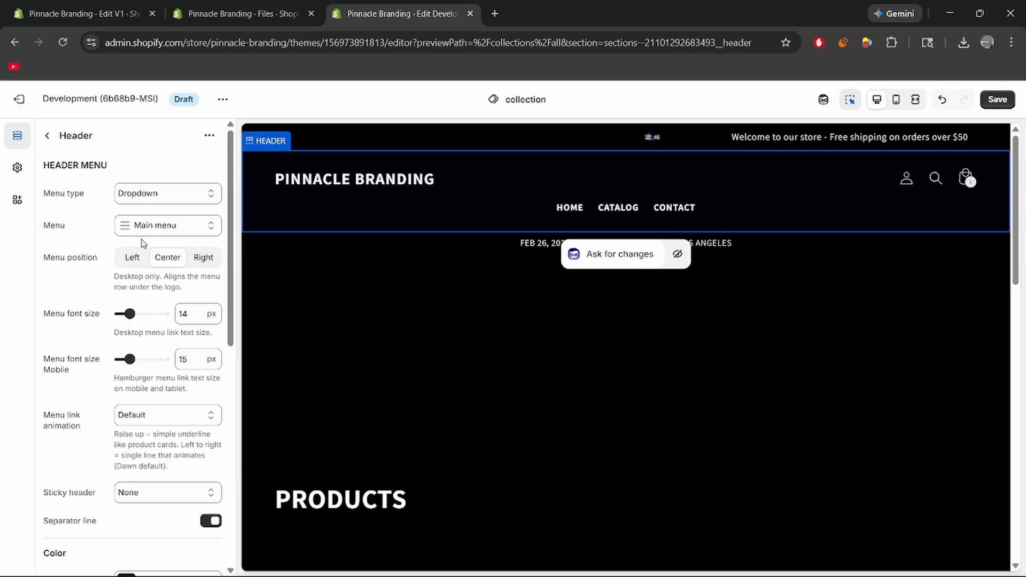
left_click(184, 228)
left_click(163, 257)
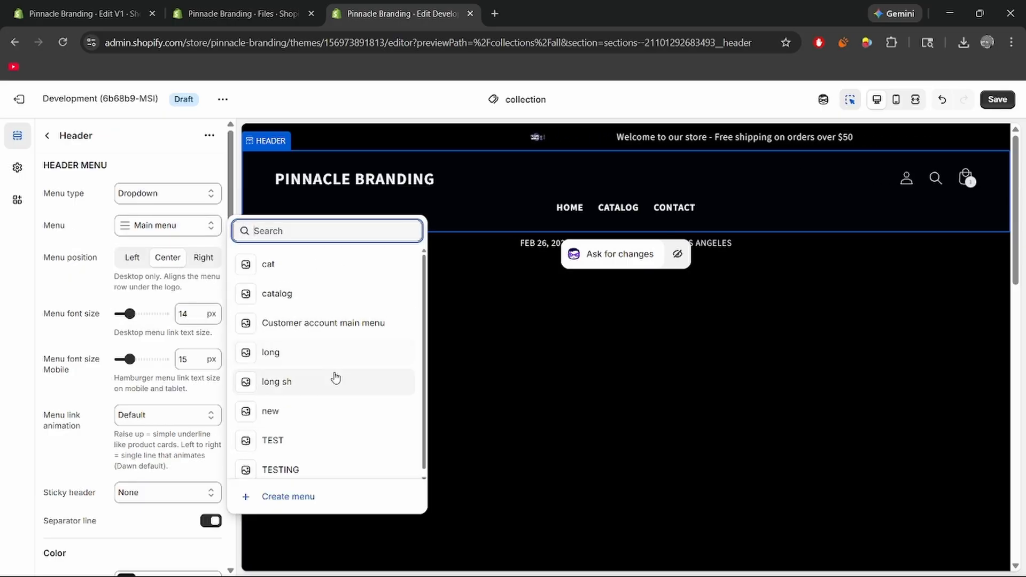
left_click(308, 447)
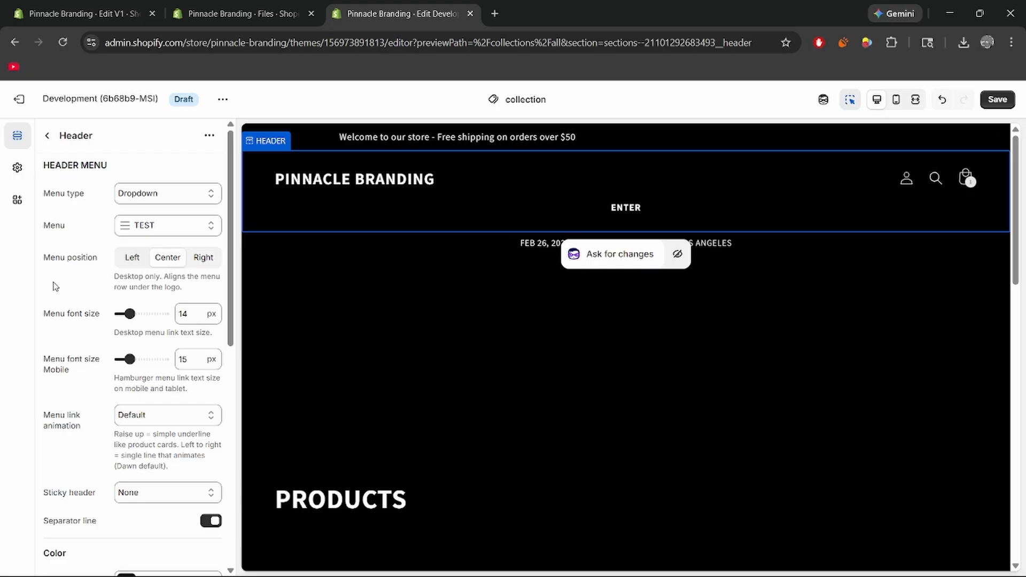
mouse_move(127, 316)
left_mouse_down()
mouse_move(153, 315)
mouse_move(136, 315)
left_mouse_up()
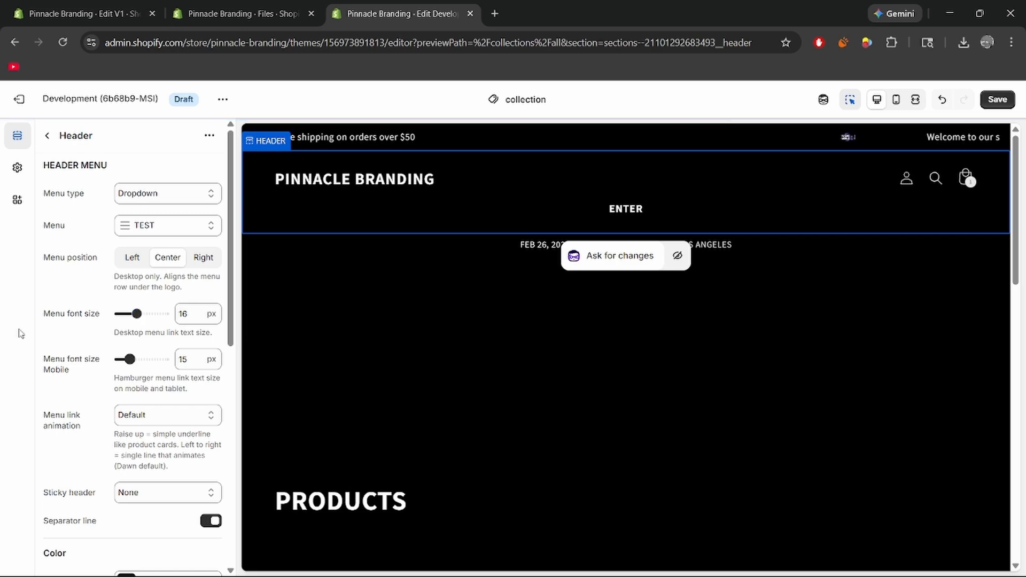
Try the Raise up menu link animation on the header and restore it to Default.
scroll(75, 324, "down", 3)
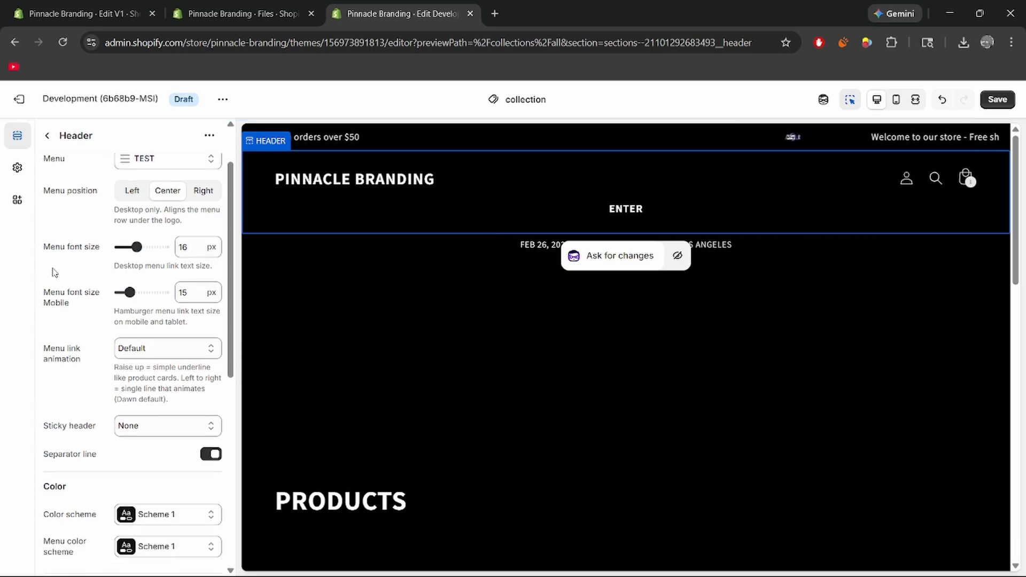
left_click(160, 283)
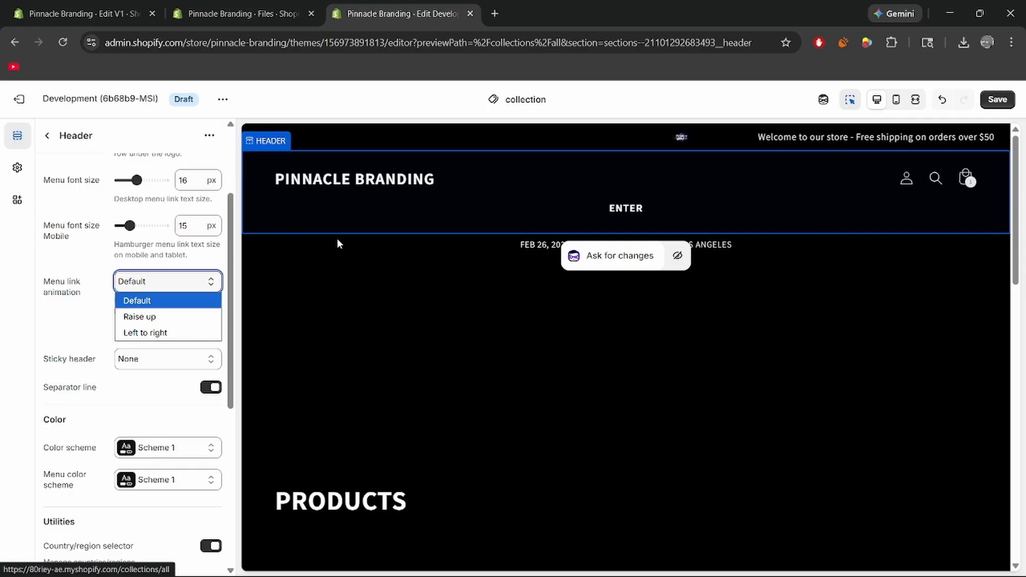
left_click(150, 318)
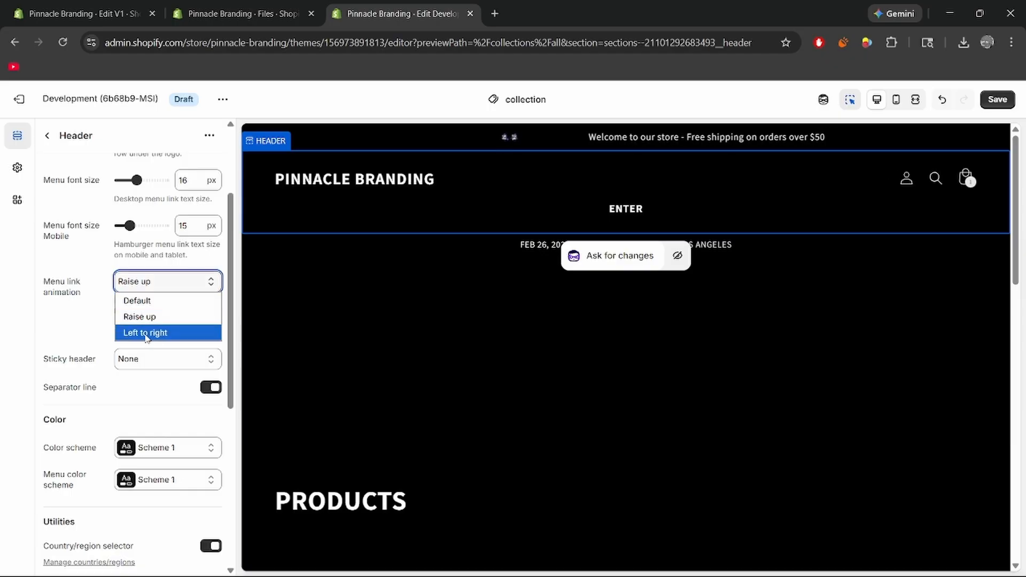
left_click(137, 301)
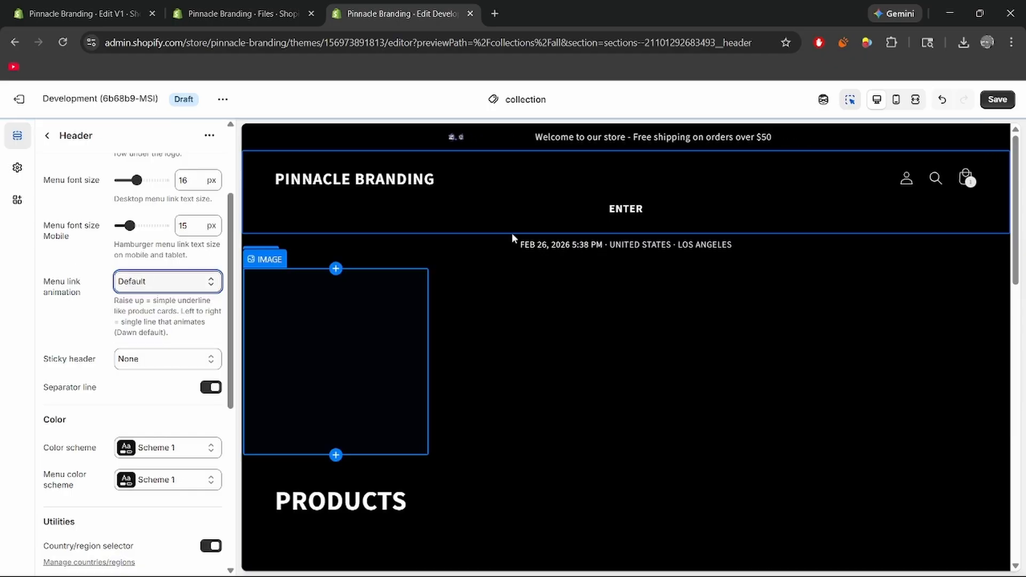
scroll(55, 154, "up", 1)
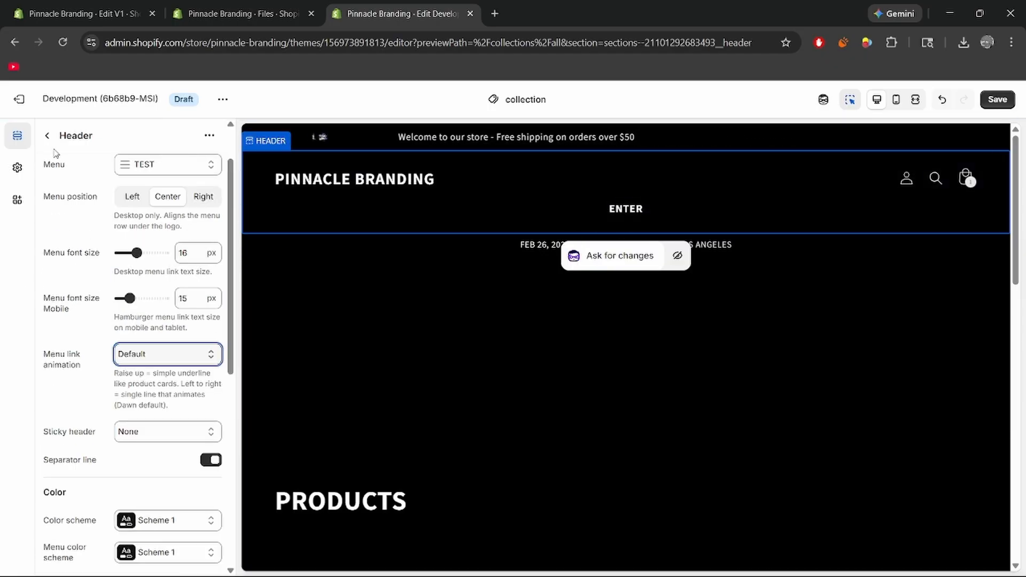
left_click(48, 137)
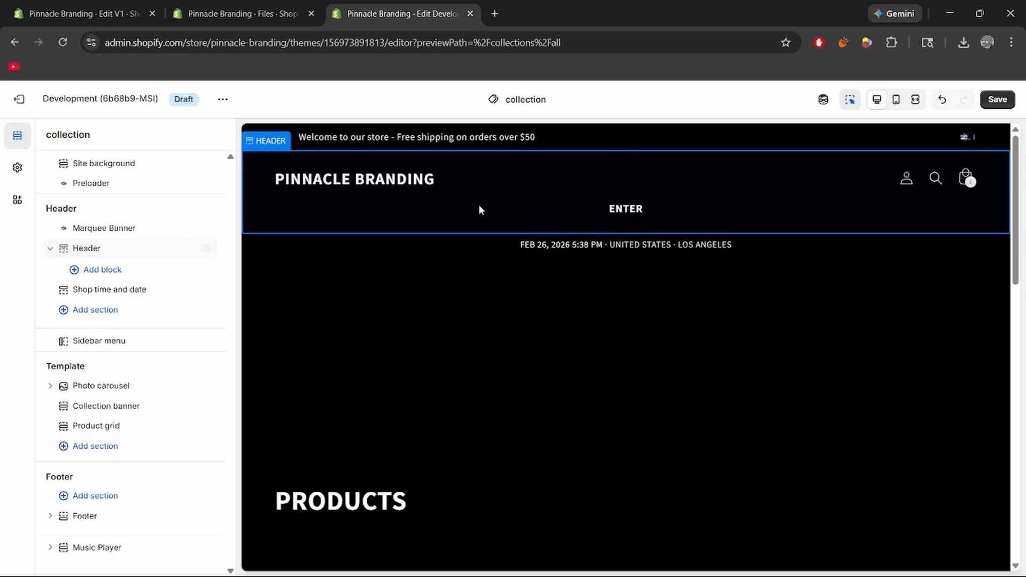
Remove the TEST menu from the header section.
left_click(130, 251)
left_click(163, 229)
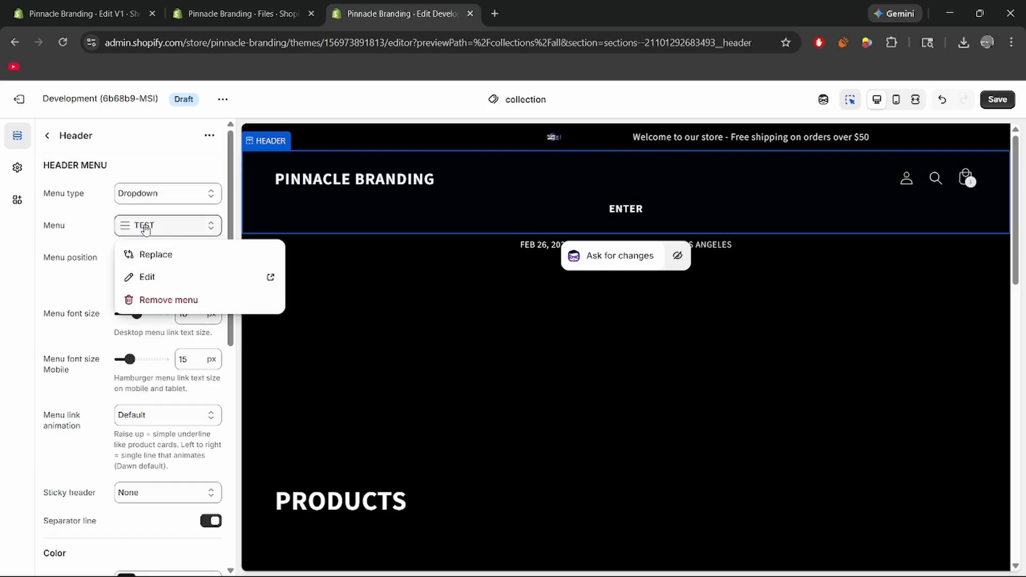
left_click(169, 301)
left_click(47, 136)
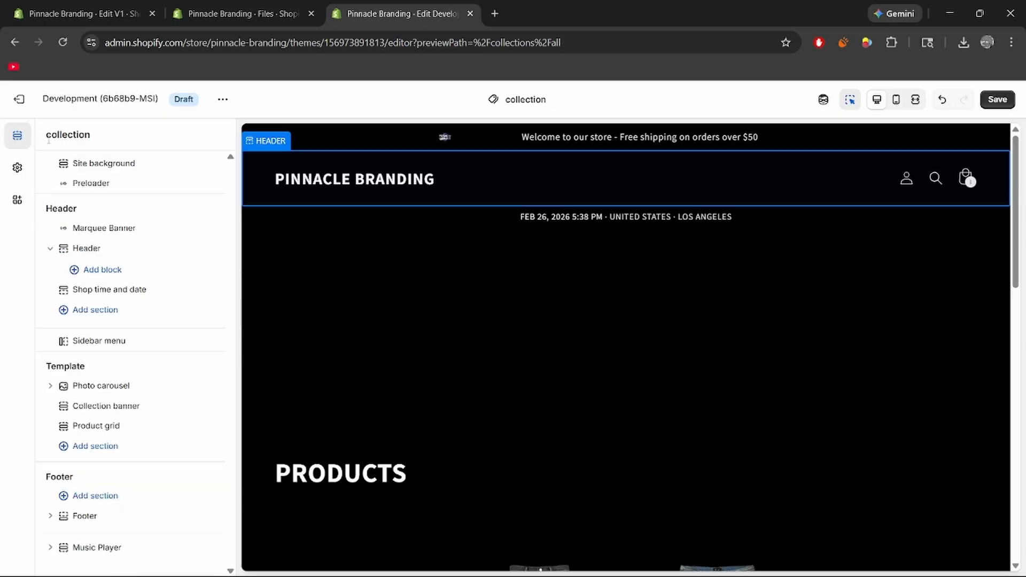
Enable the sidebar navigation menu and look over it in the collection page preview.
left_click(136, 346)
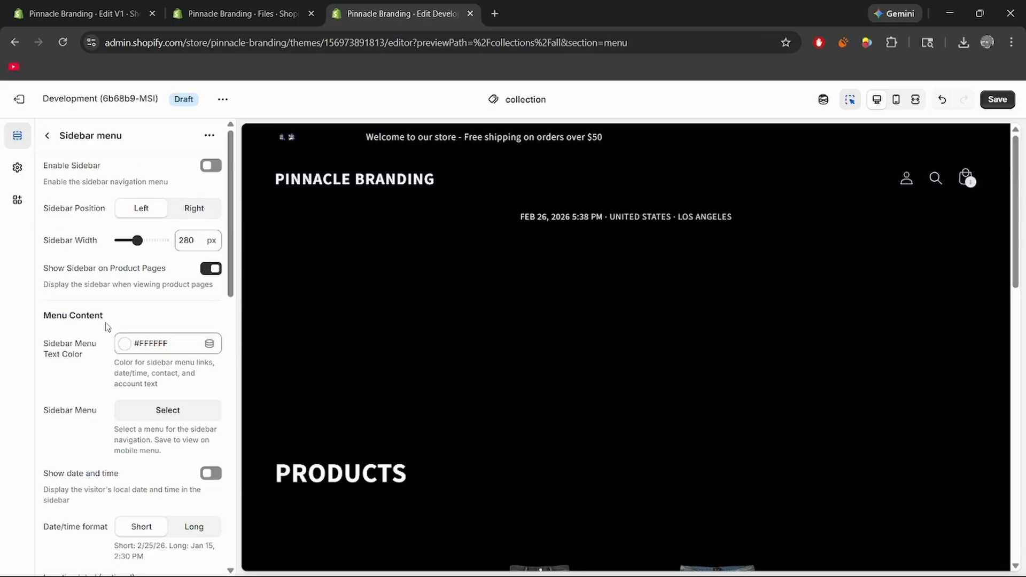
left_click(211, 165)
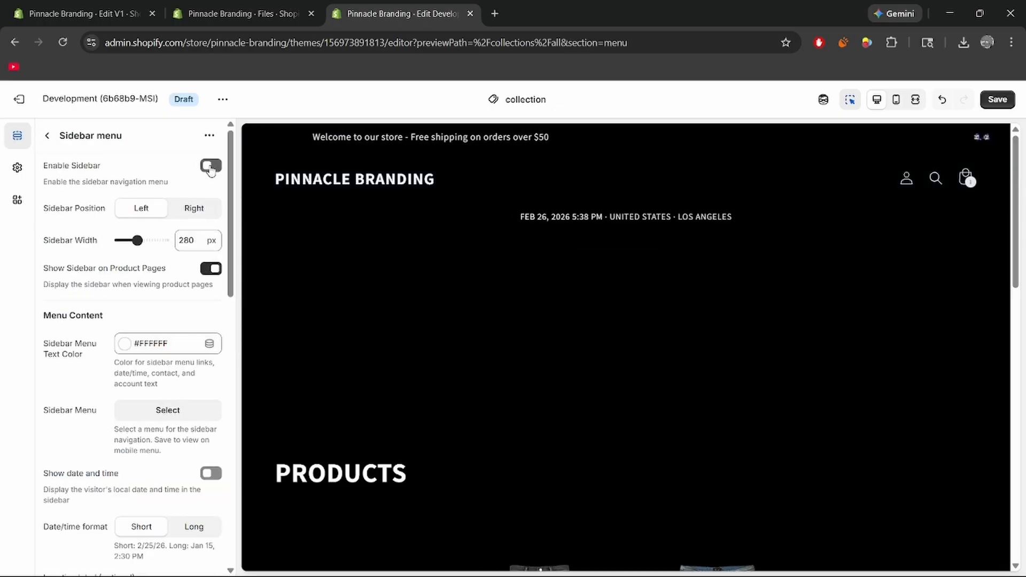
scroll(350, 294, "down", 2)
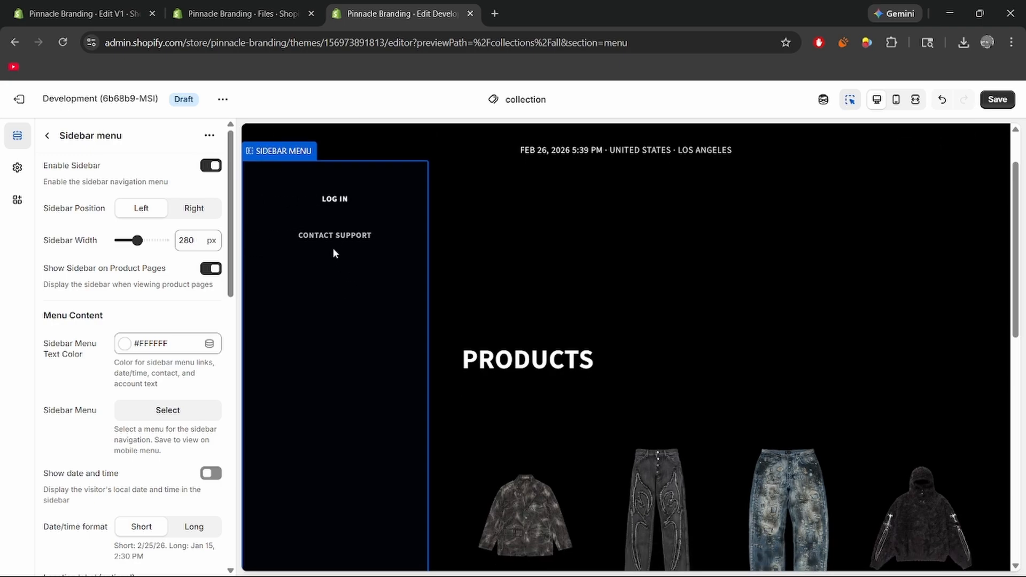
scroll(141, 296, "down", 1)
scroll(131, 278, "up", 1)
Assign the TEST menu as the sidebar's navigation menu.
scroll(128, 240, "down", 1)
left_click(148, 339)
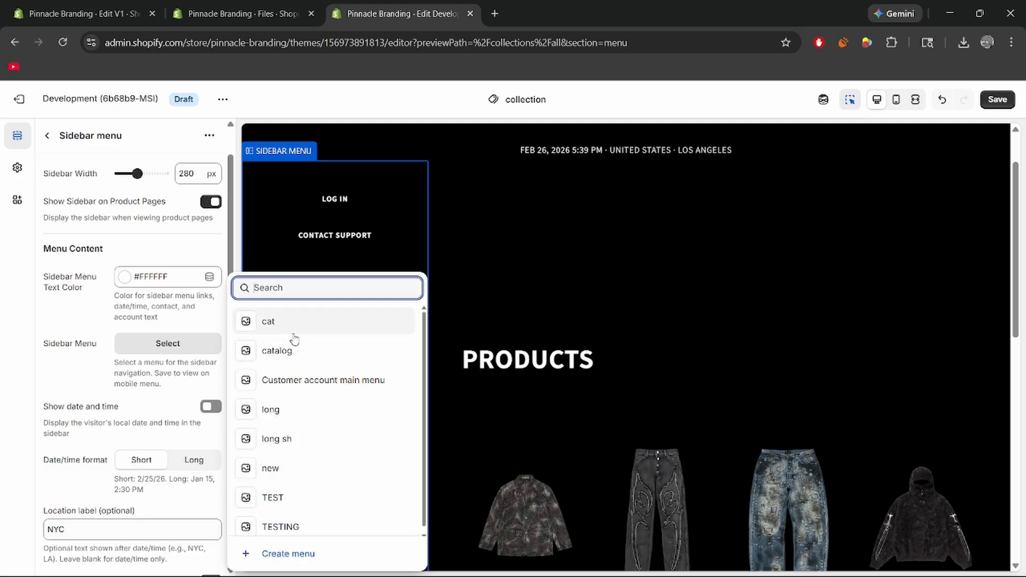
left_click(294, 497)
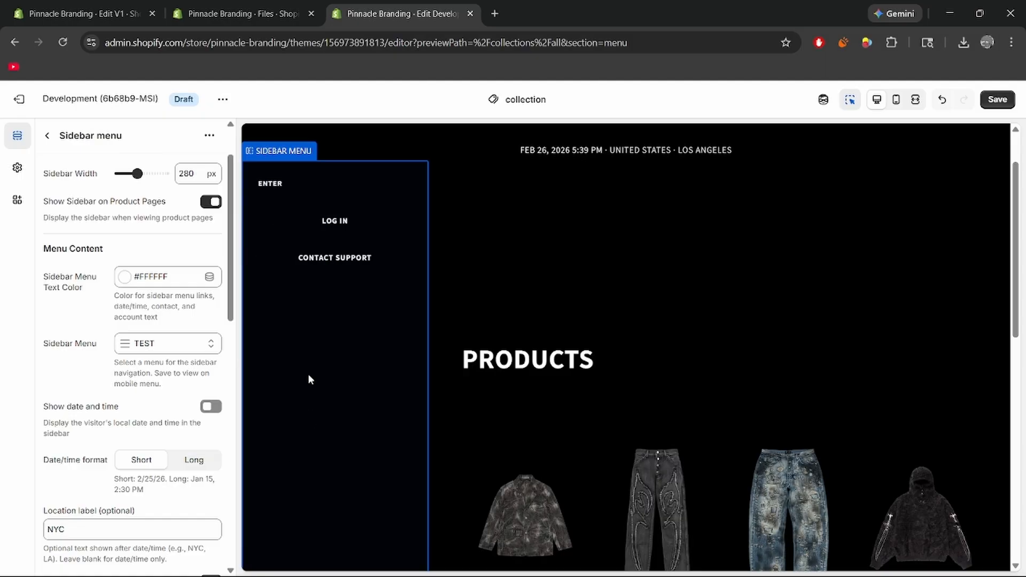
scroll(79, 262, "down", 3)
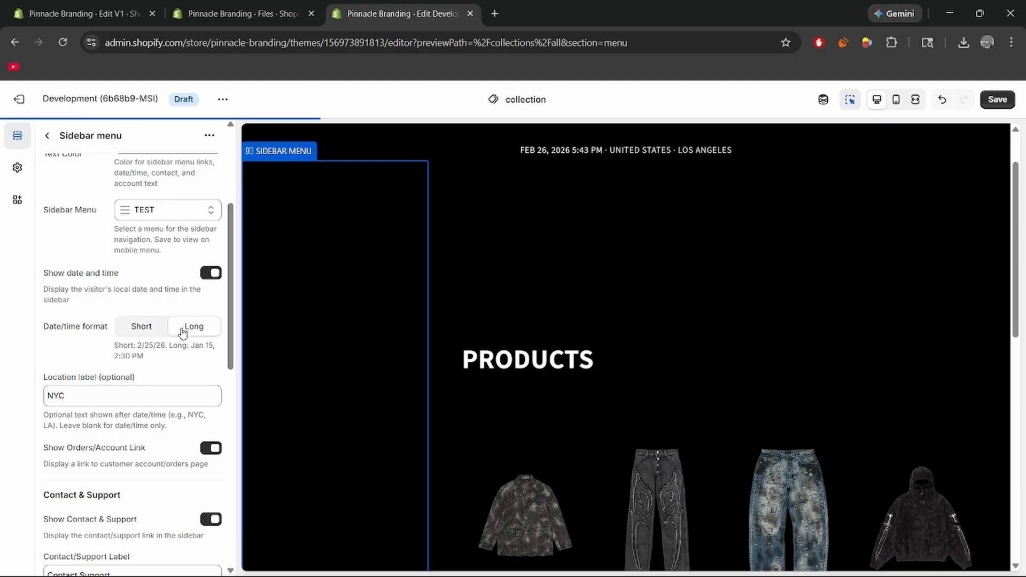
Set the sidebar menu's date/time format to Short and clear its location label.
left_click(143, 327)
scroll(81, 331, "down", 1)
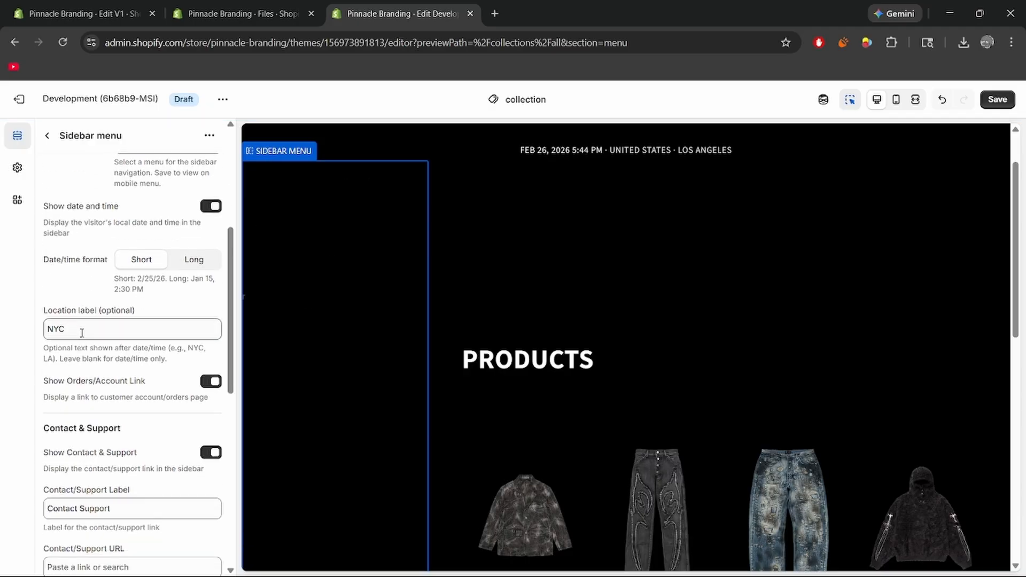
left_click(87, 336)
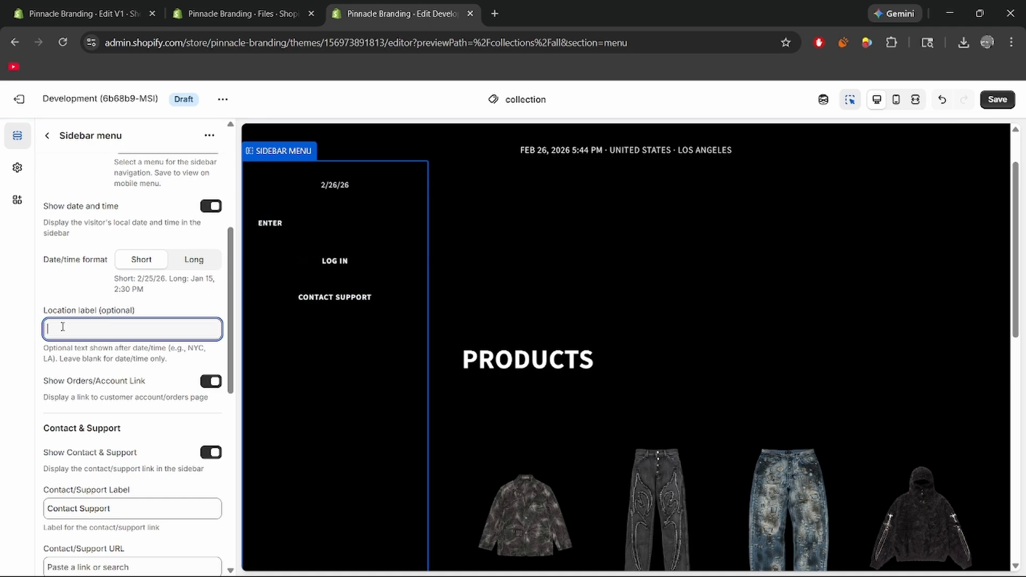
Try the orders/account link switch off and back on, and look over the sidebar's contact, social and mobile hamburger menu settings.
scroll(112, 338, "down", 1)
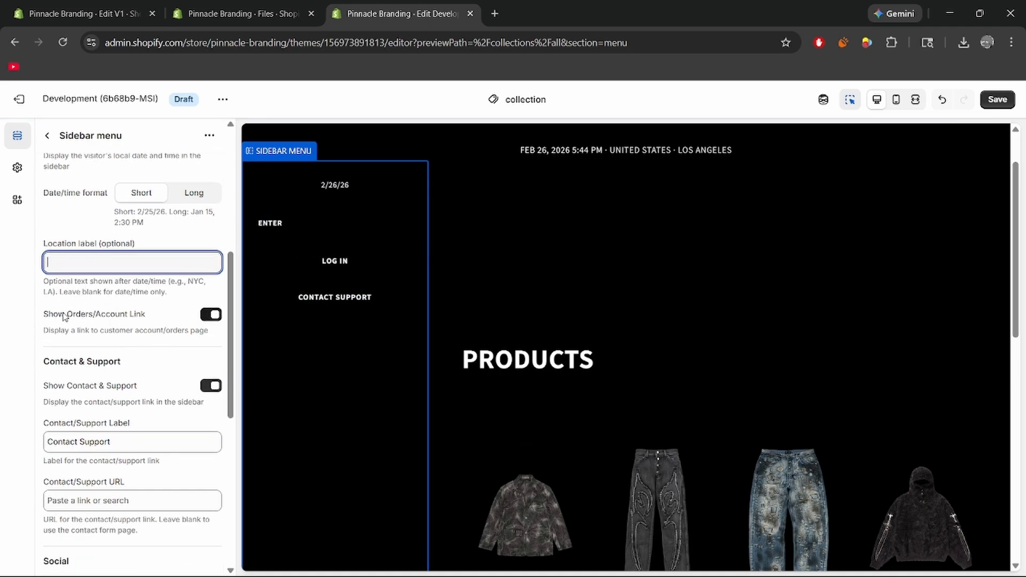
left_click(211, 315)
left_click(210, 314)
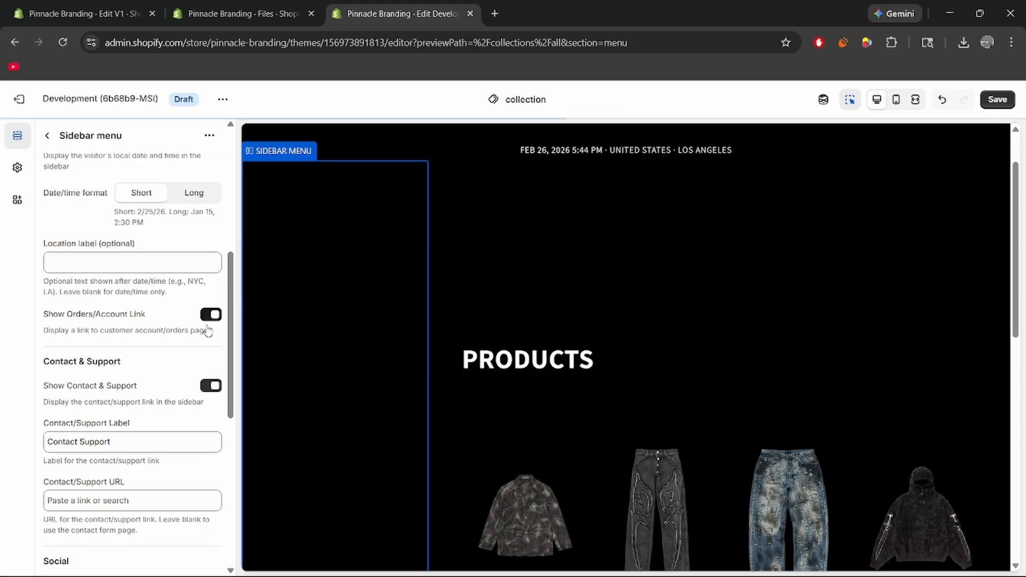
scroll(134, 366, "down", 3)
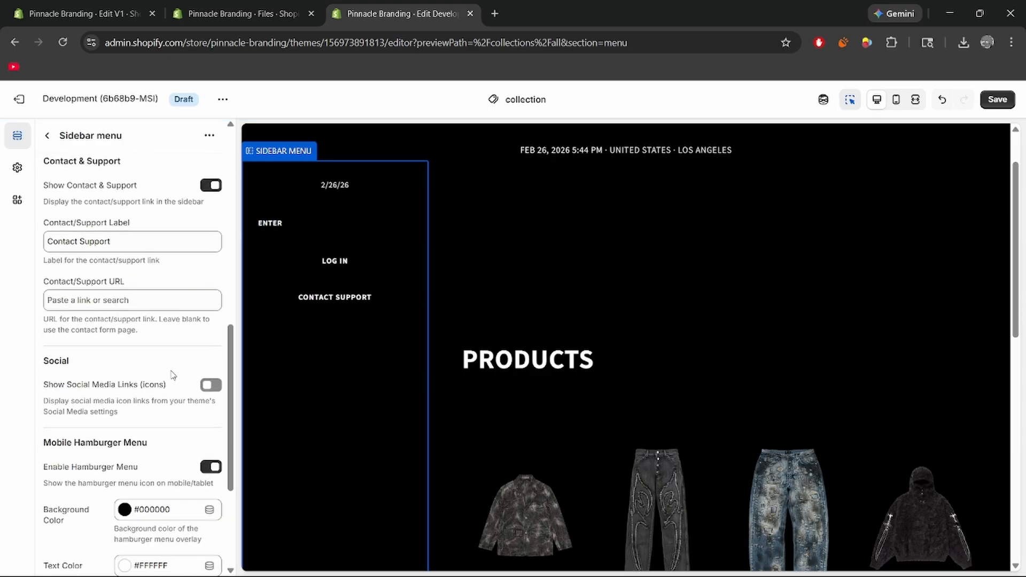
scroll(174, 369, "down", 3)
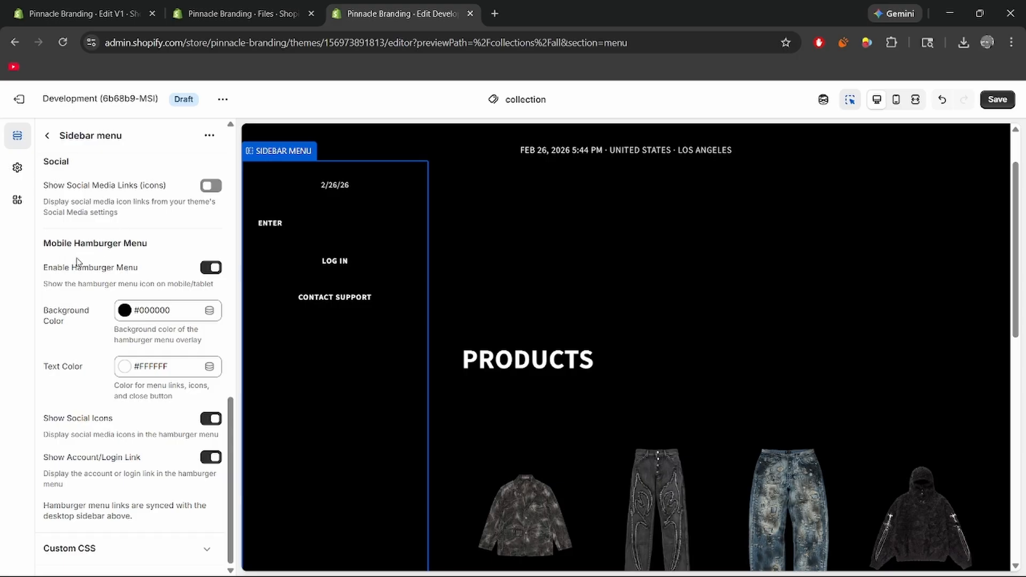
Disable the sidebar and remove the TEST menu from it, saving the theme changes.
left_click(47, 137)
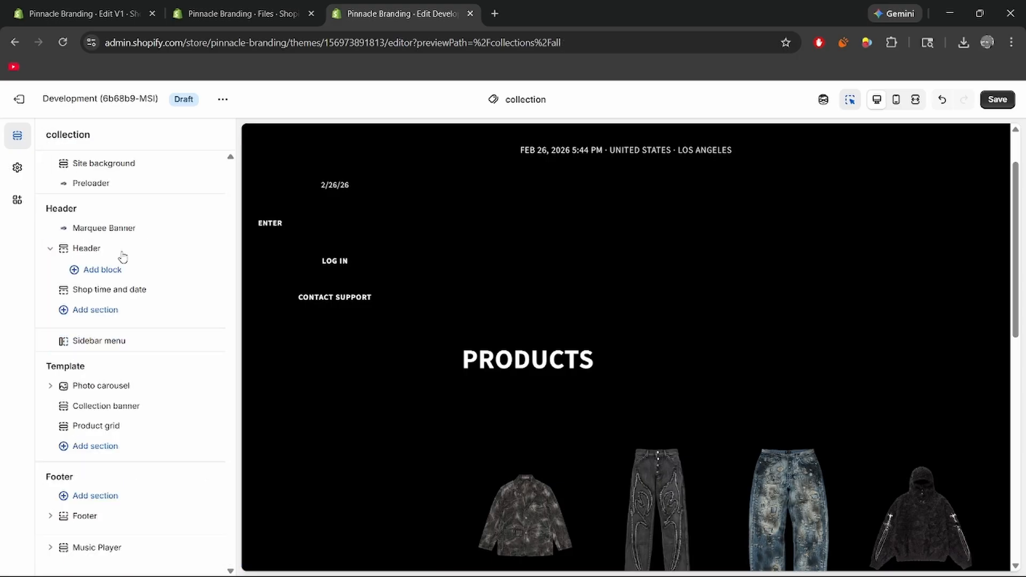
left_click(127, 339)
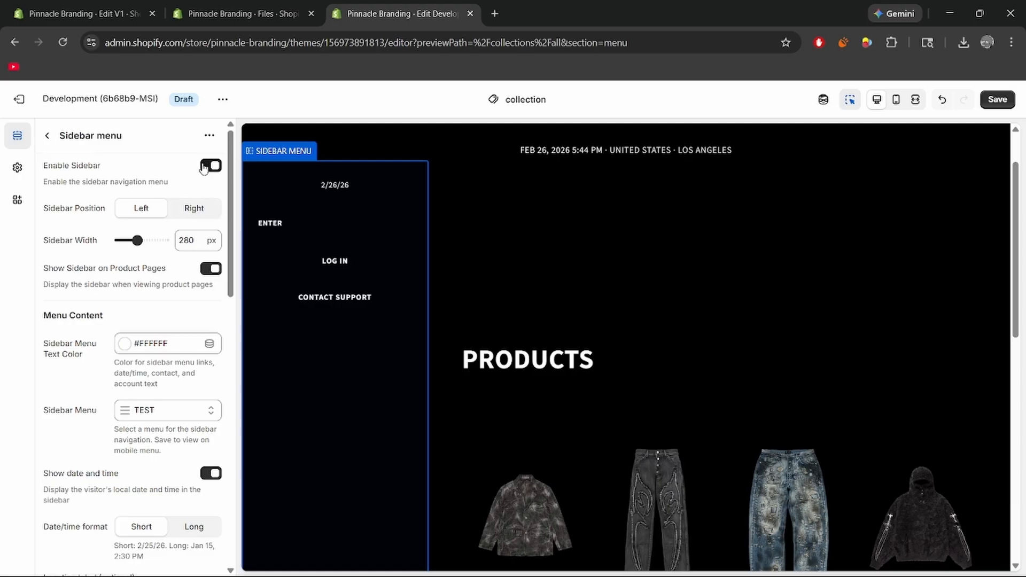
scroll(140, 329, "down", 1)
left_click(136, 341)
left_click(152, 417)
scroll(97, 338, "up", 1)
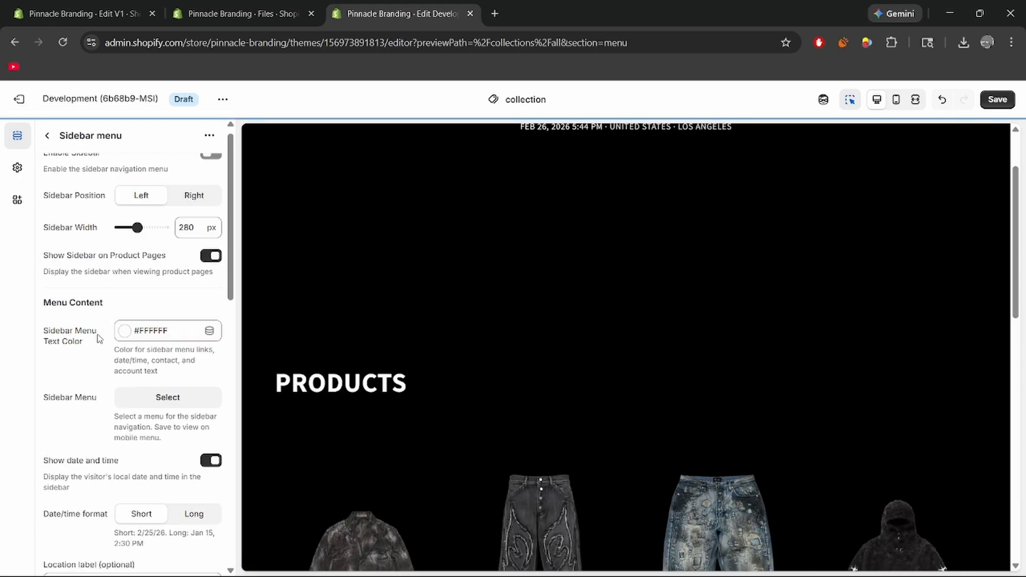
key("ctrl+s")
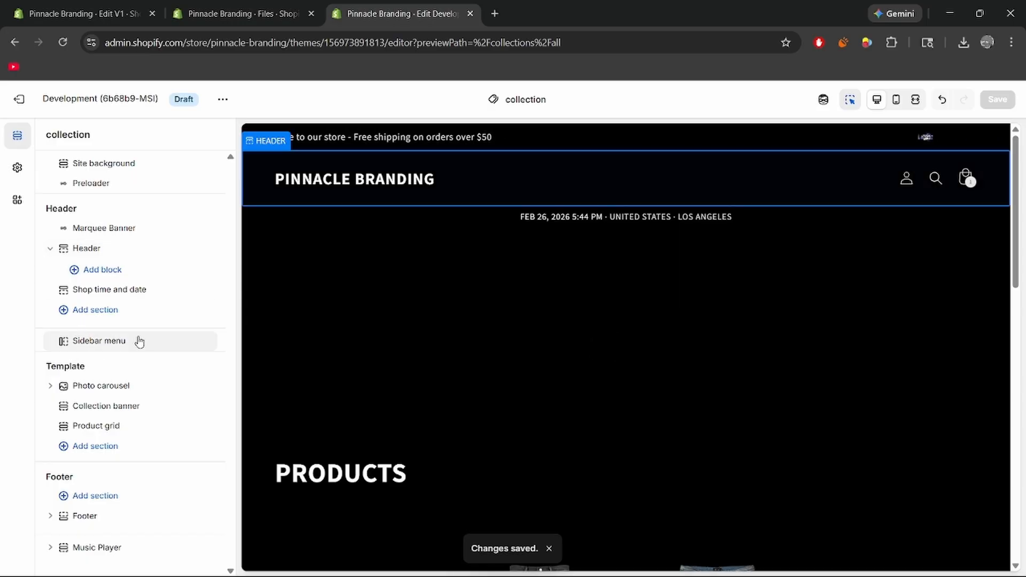
Open the menu selection for the header section.
left_click(120, 249)
left_click(156, 230)
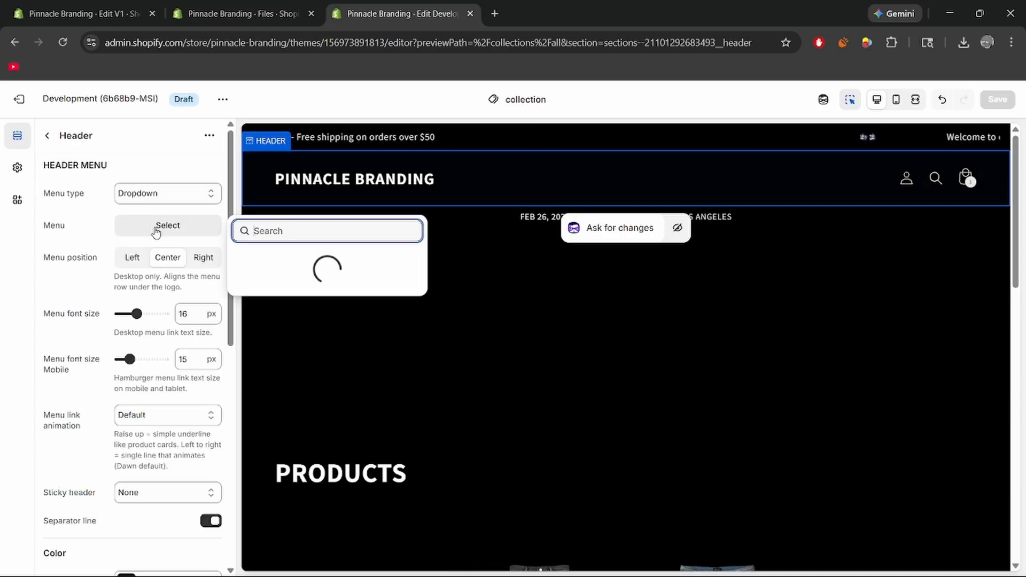